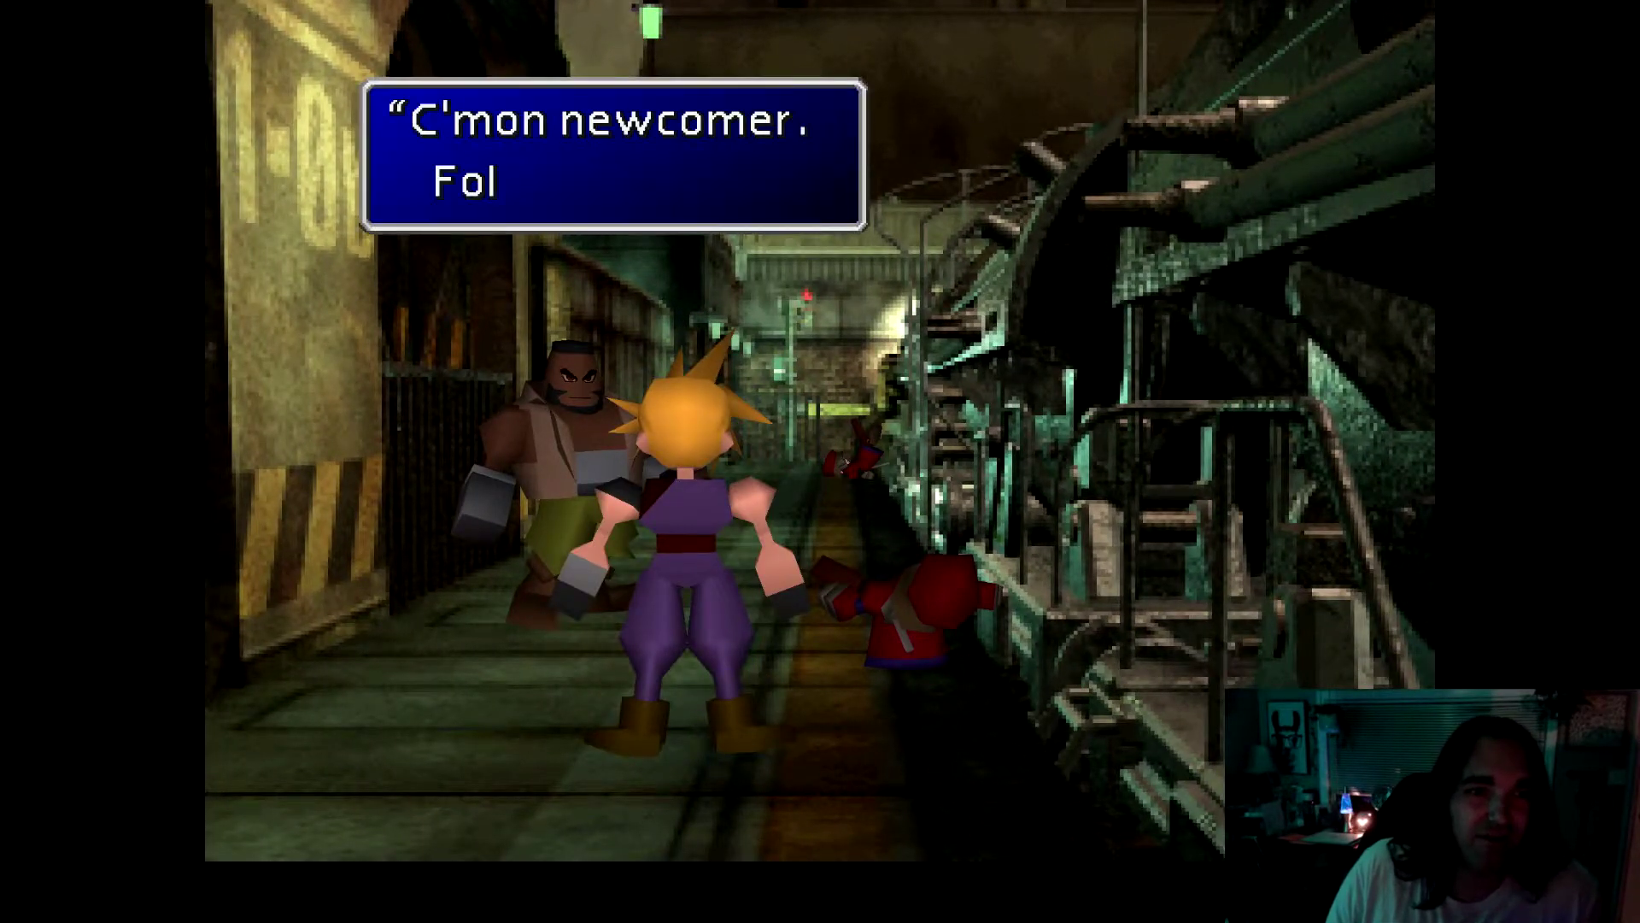
Step: Dismiss the dialogue, walk the character forward along the station platform, and close the party menu
key("Return")
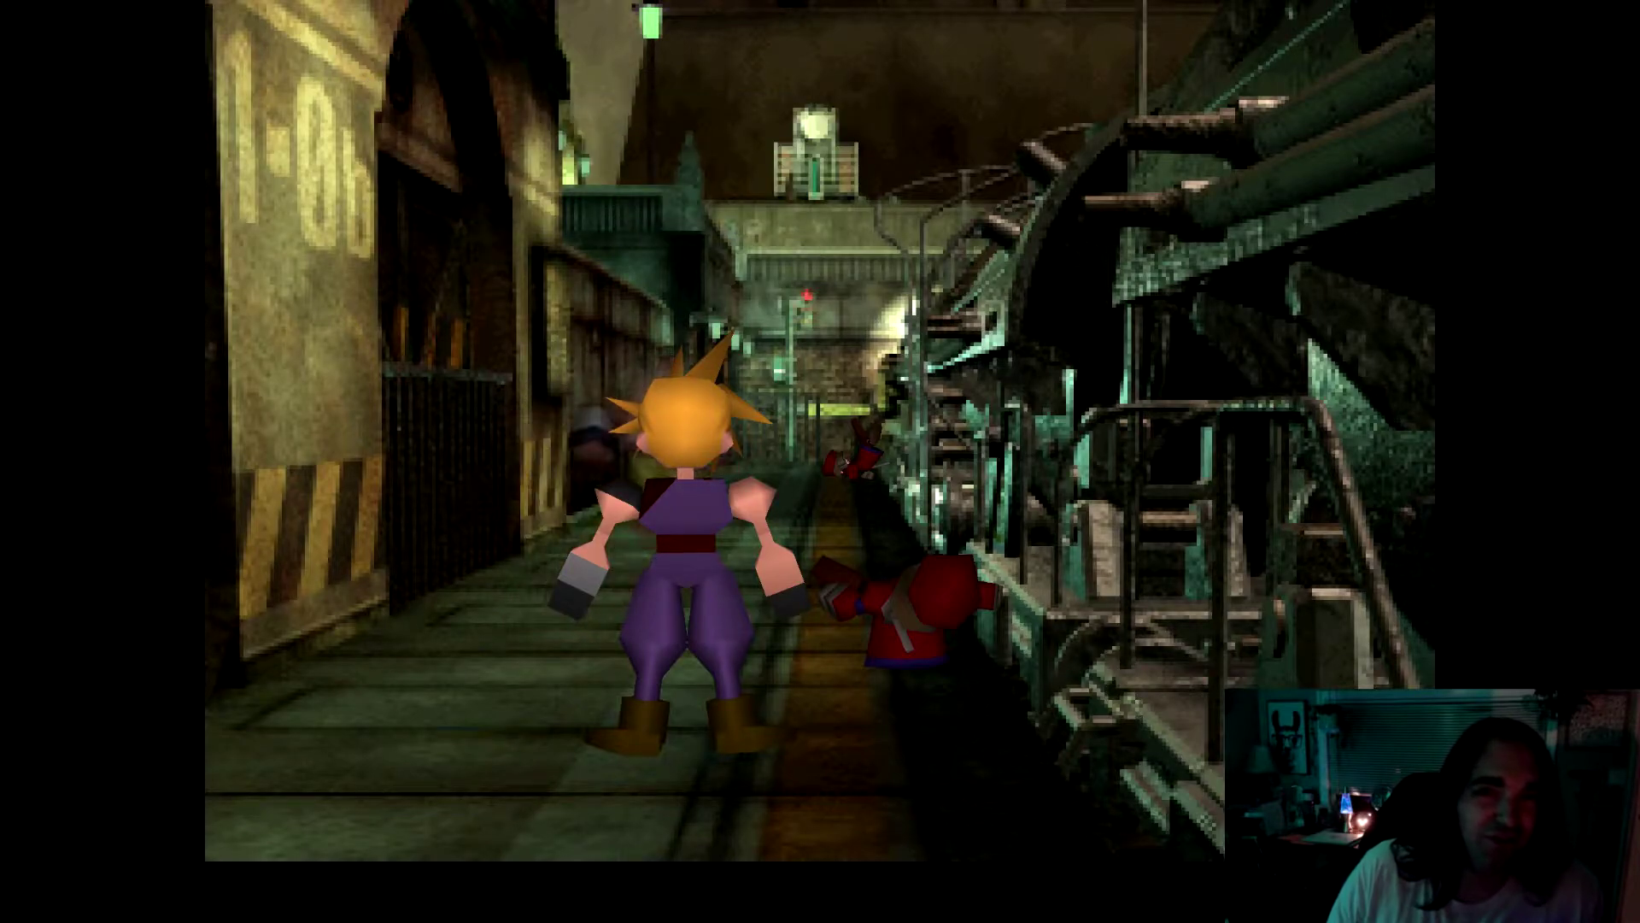
key("Up")
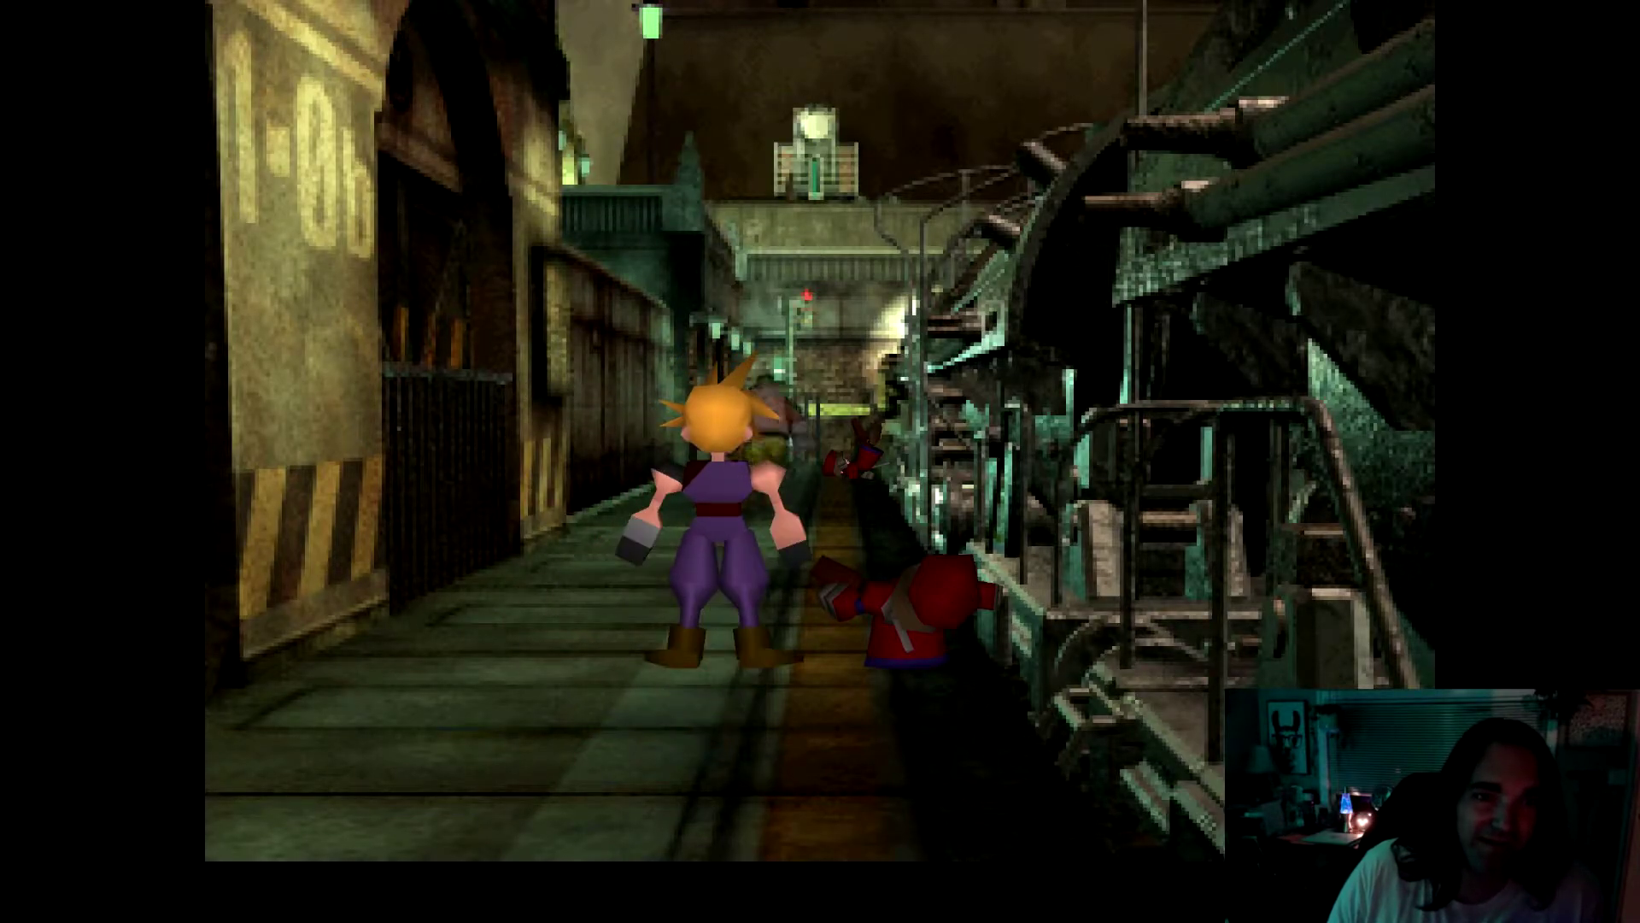
key("Up")
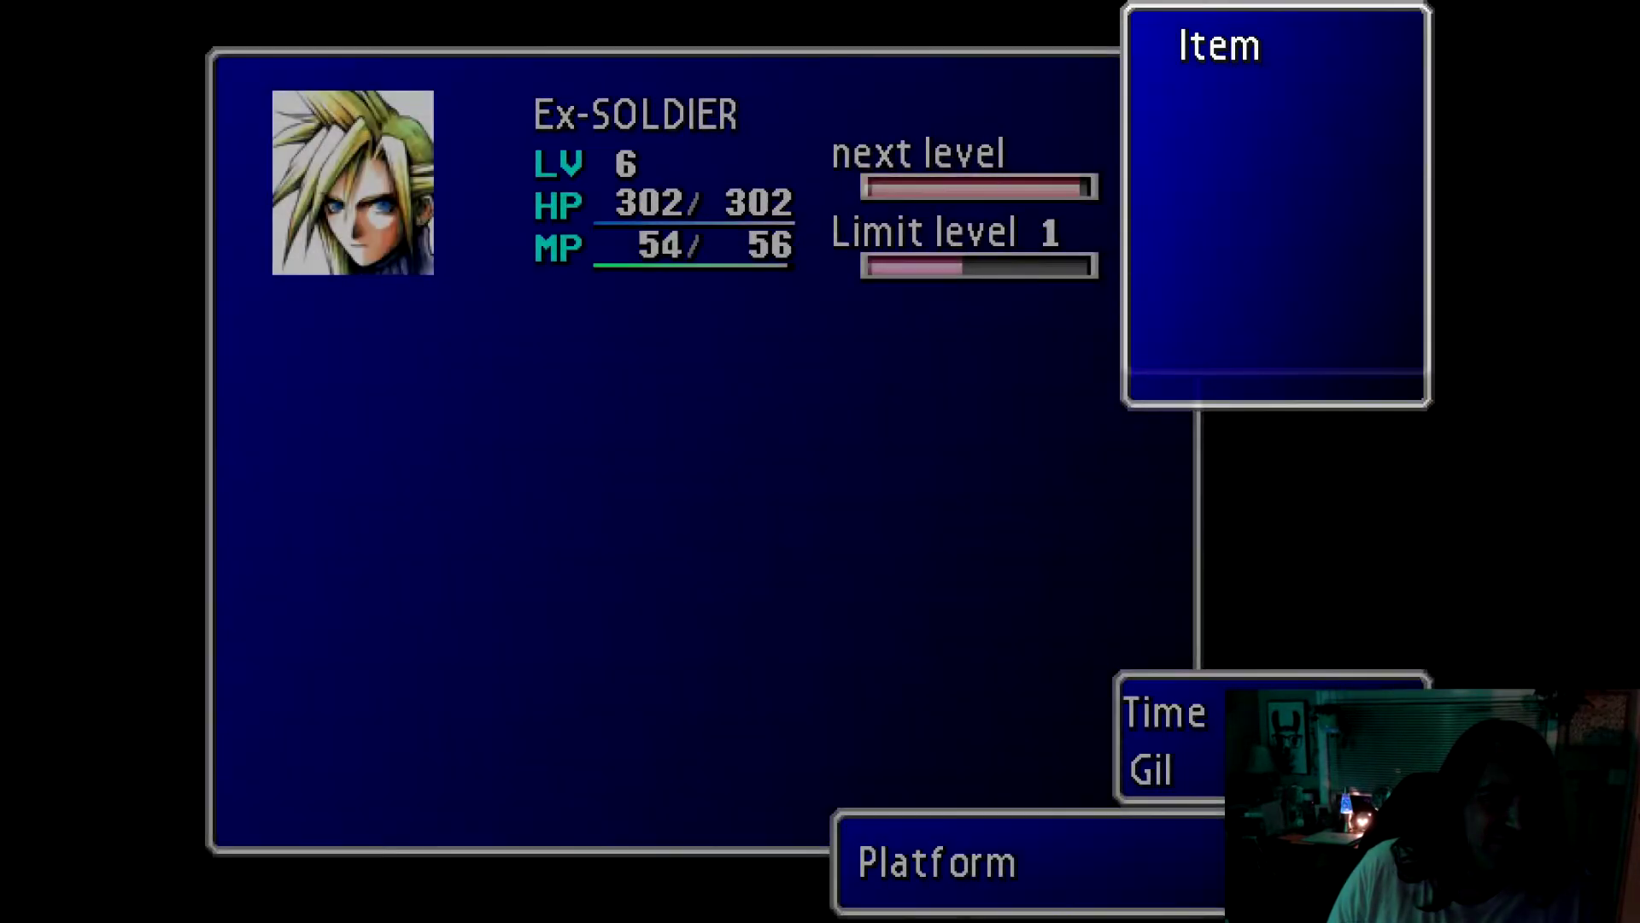
key("Escape")
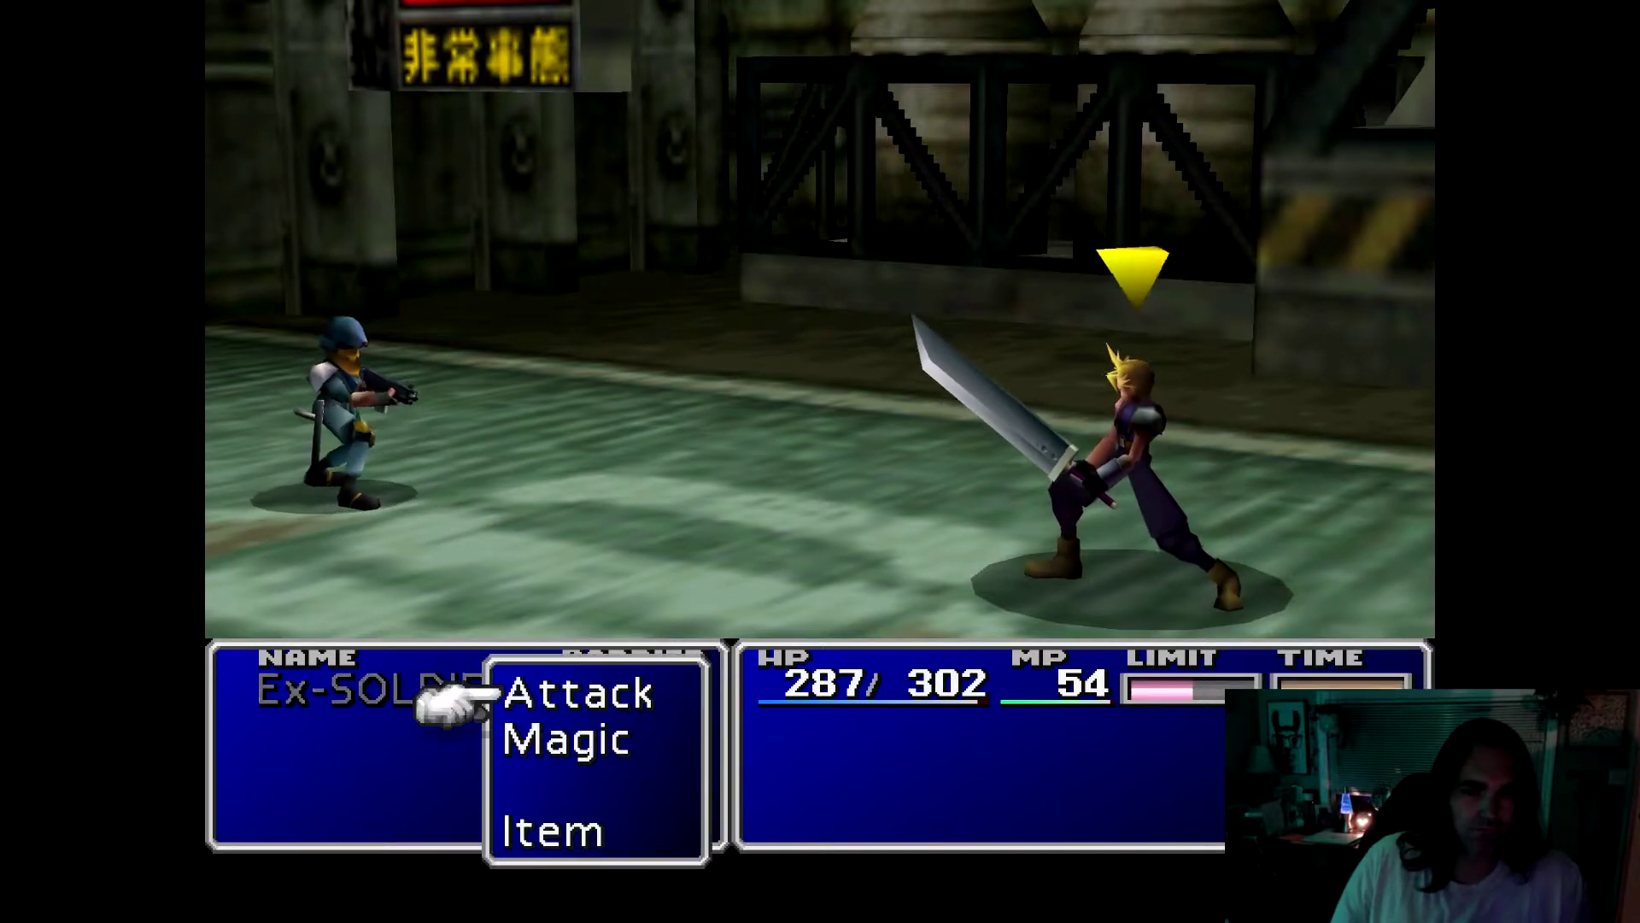
Step: Have Ex-SOLDIER cast an attack spell on the enemy soldier in the battle
key("Left")
key("Down")
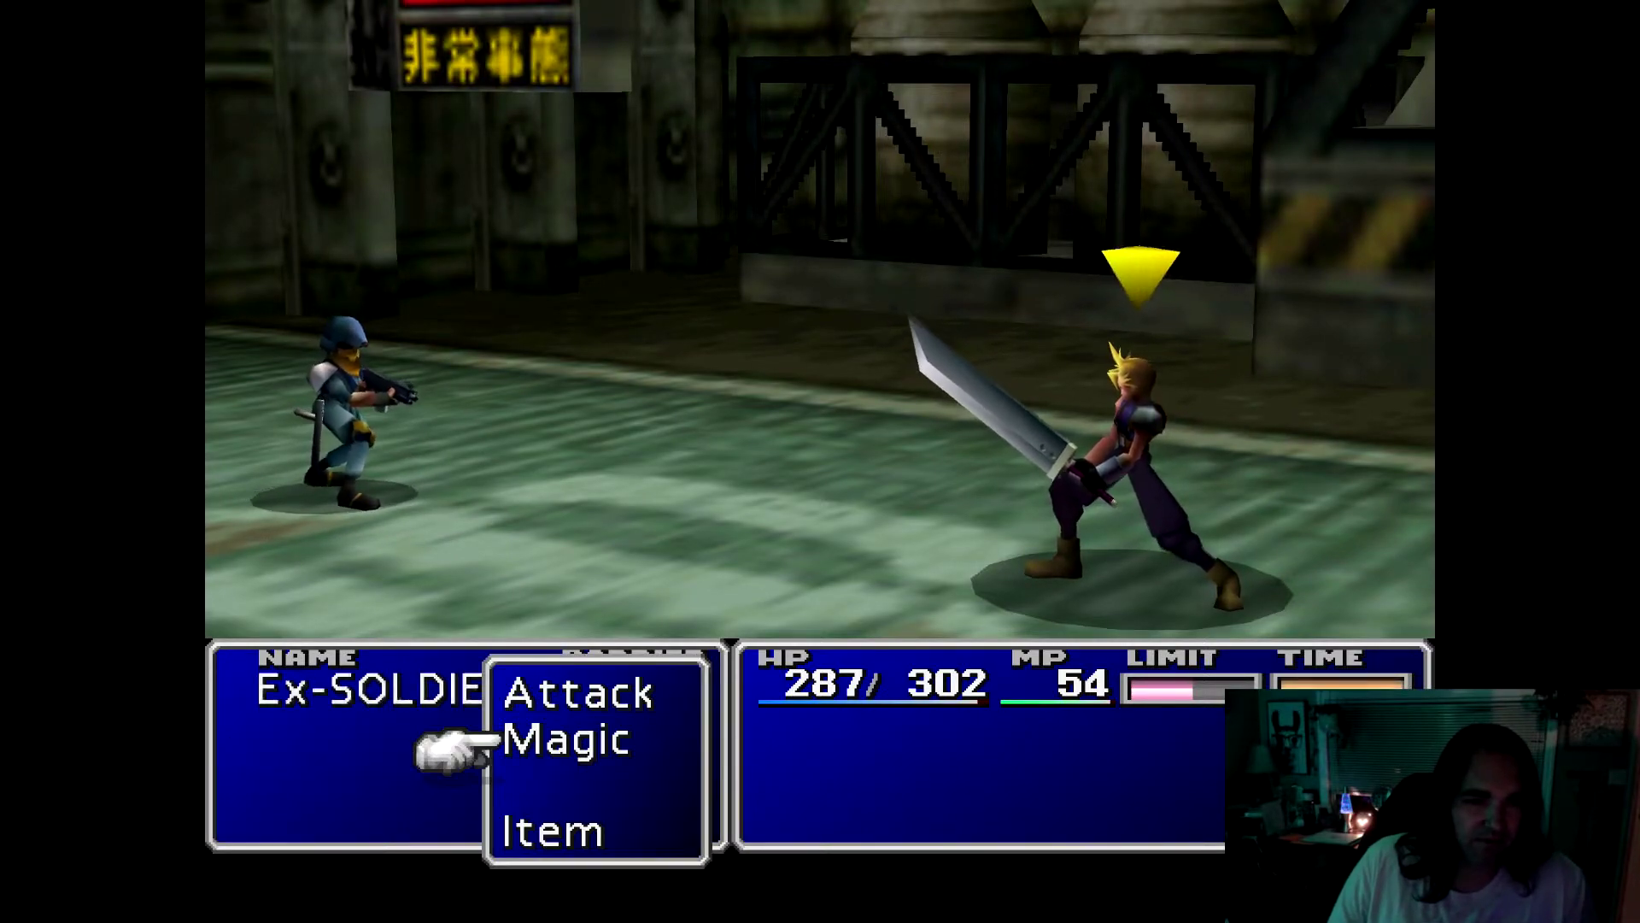
key("Return")
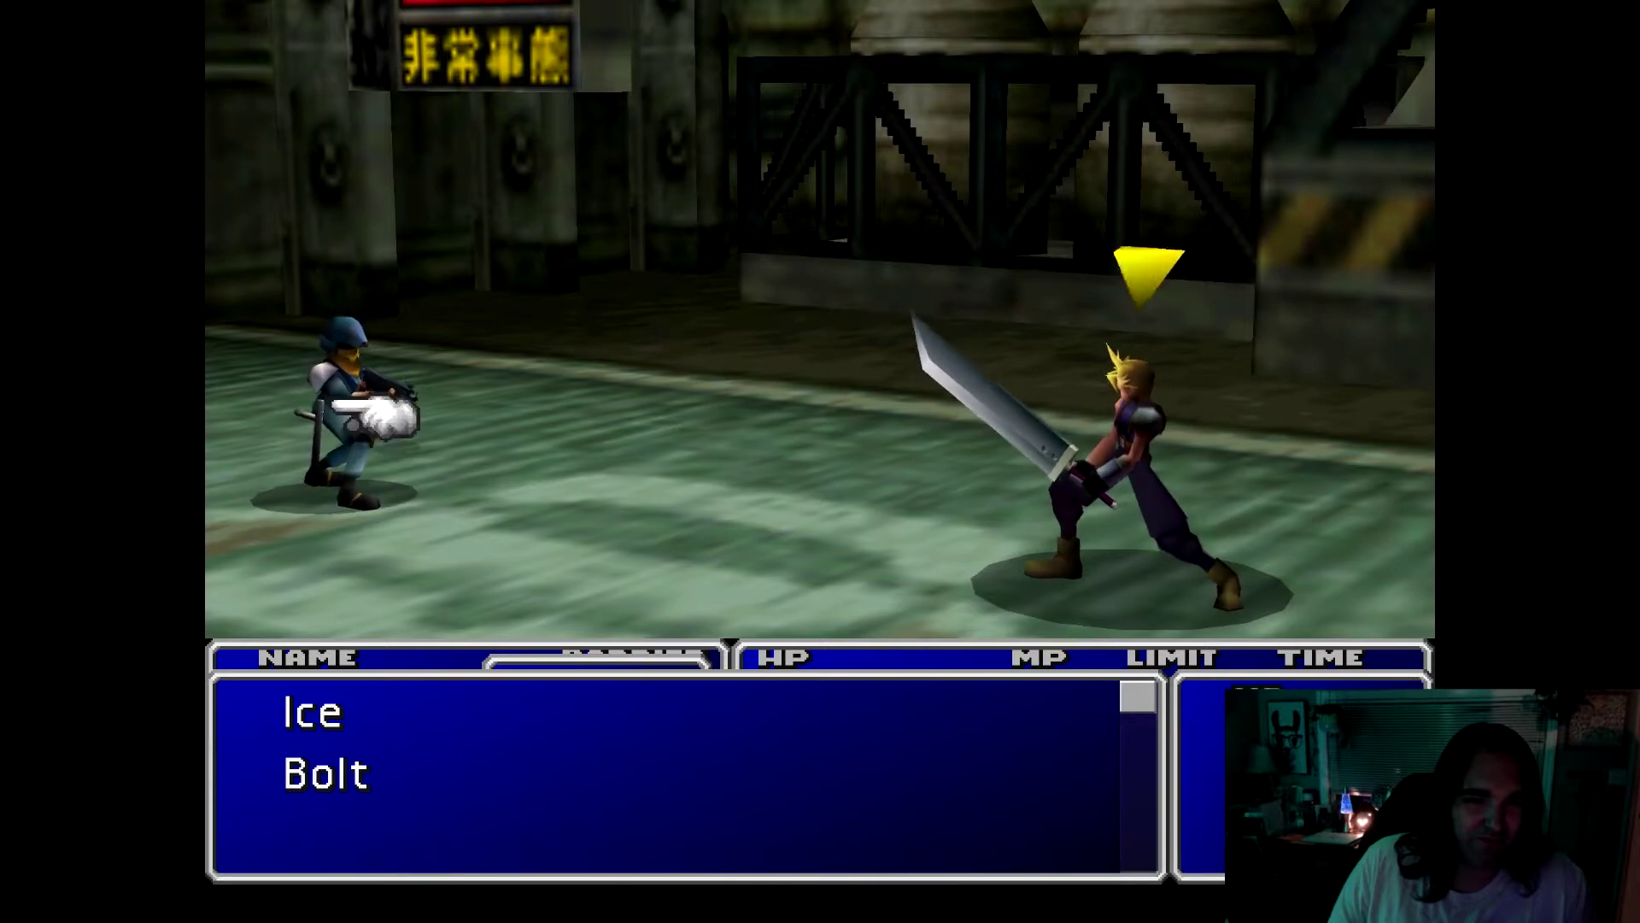
key("Return")
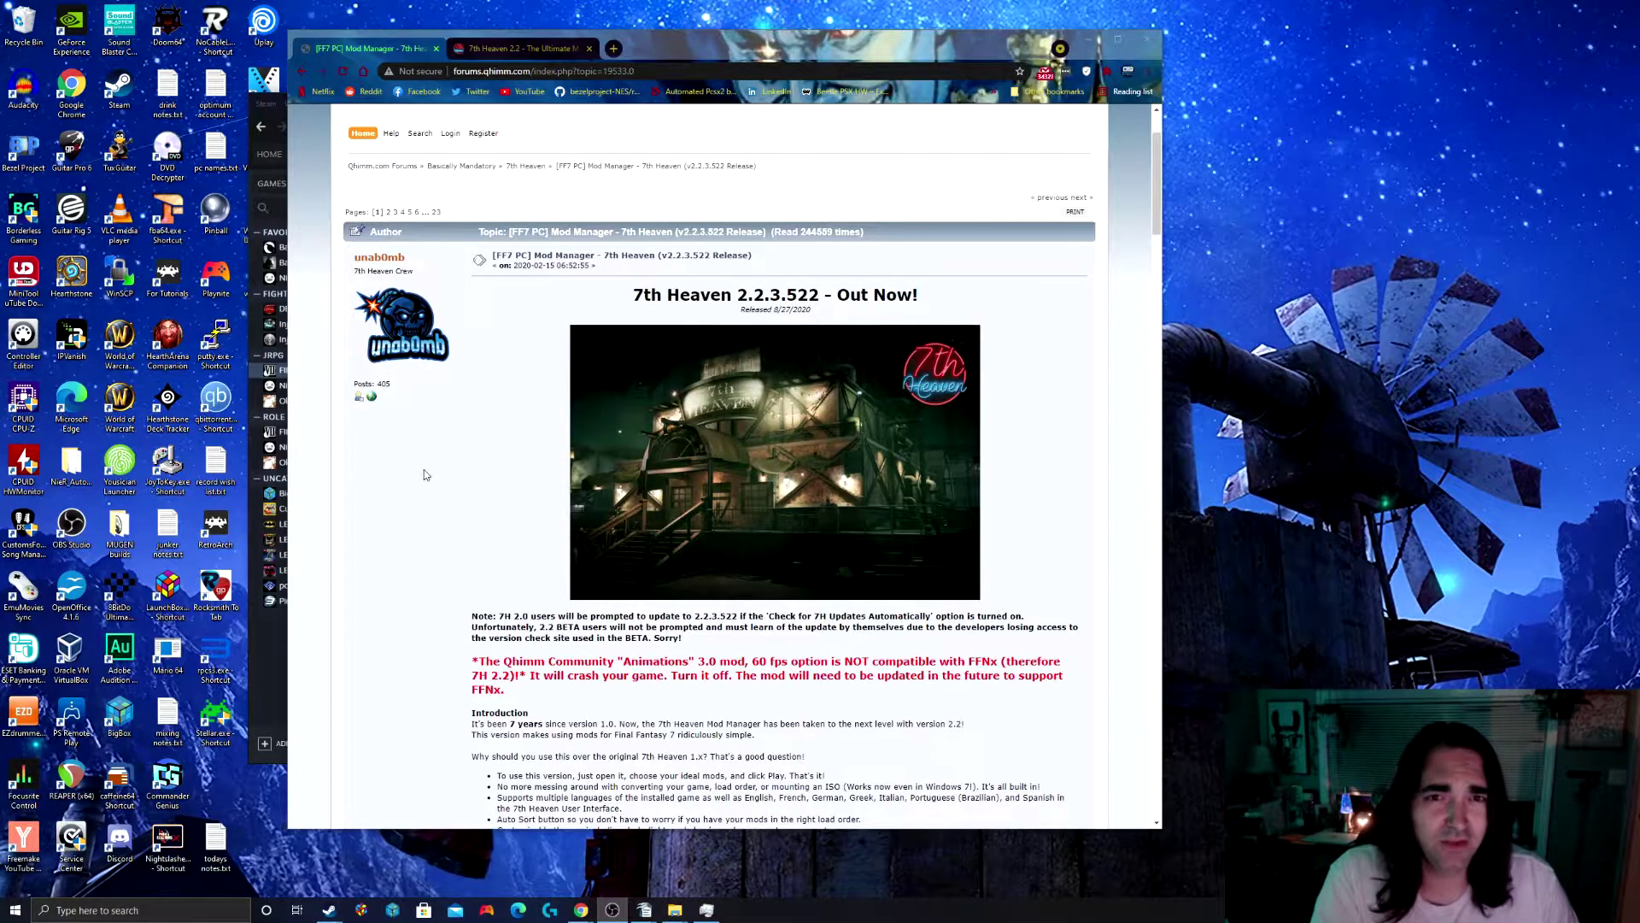
Step: Examine the Qhimm forum thread about the 7th Heaven mod manager in the browser, from its introduction down to the download section
scroll(425, 472, "down", 4)
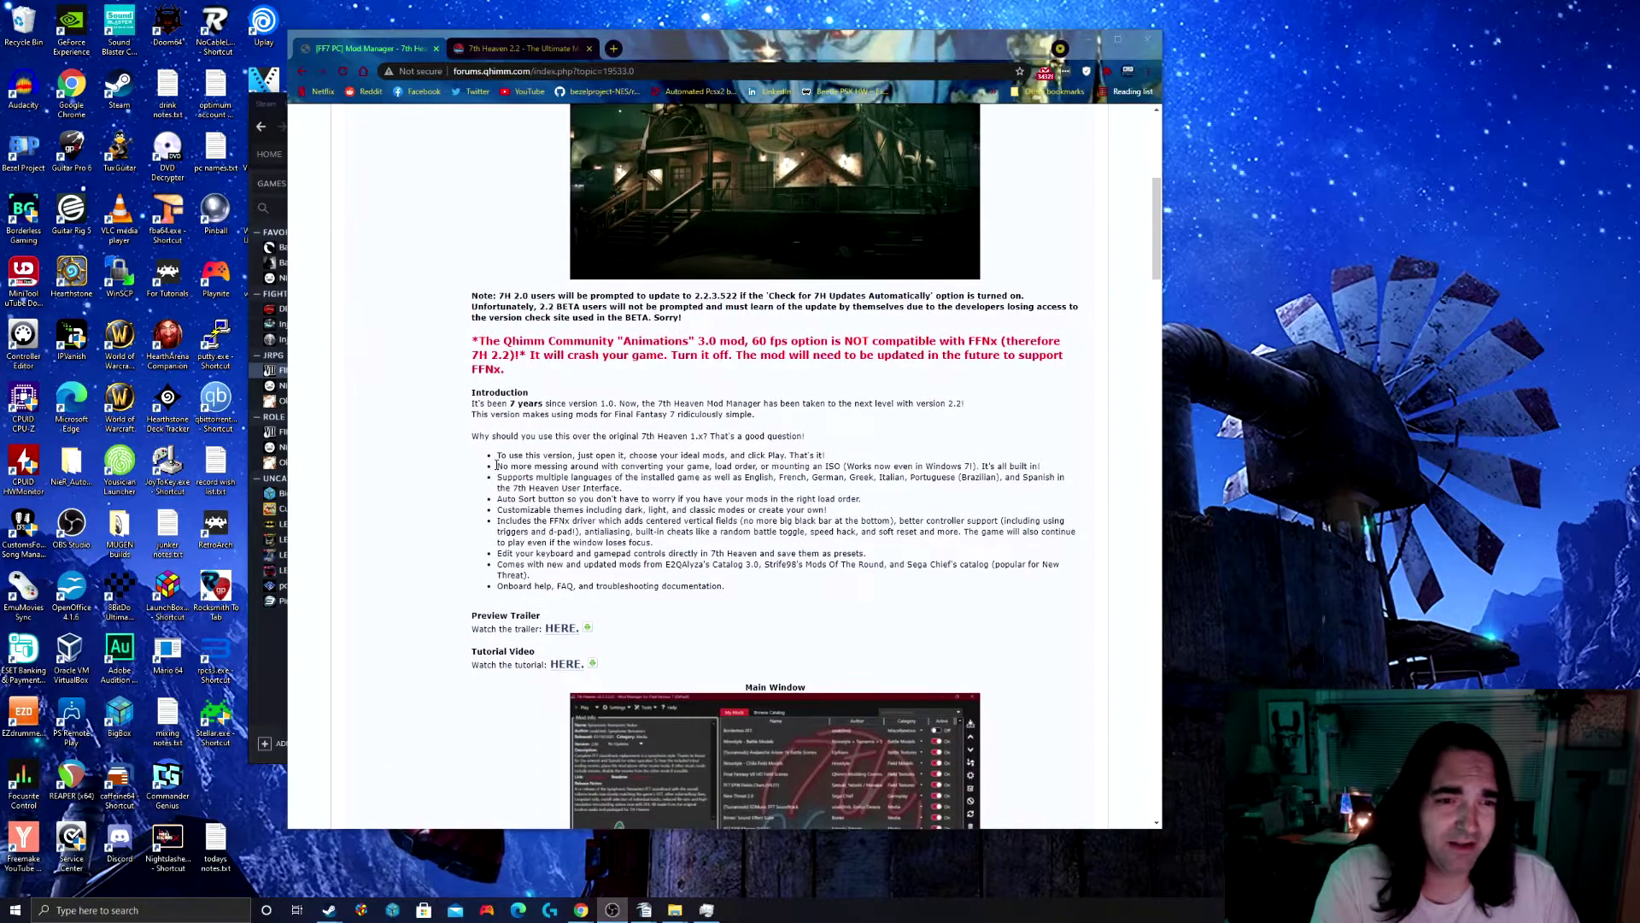
scroll(496, 465, "down", 6)
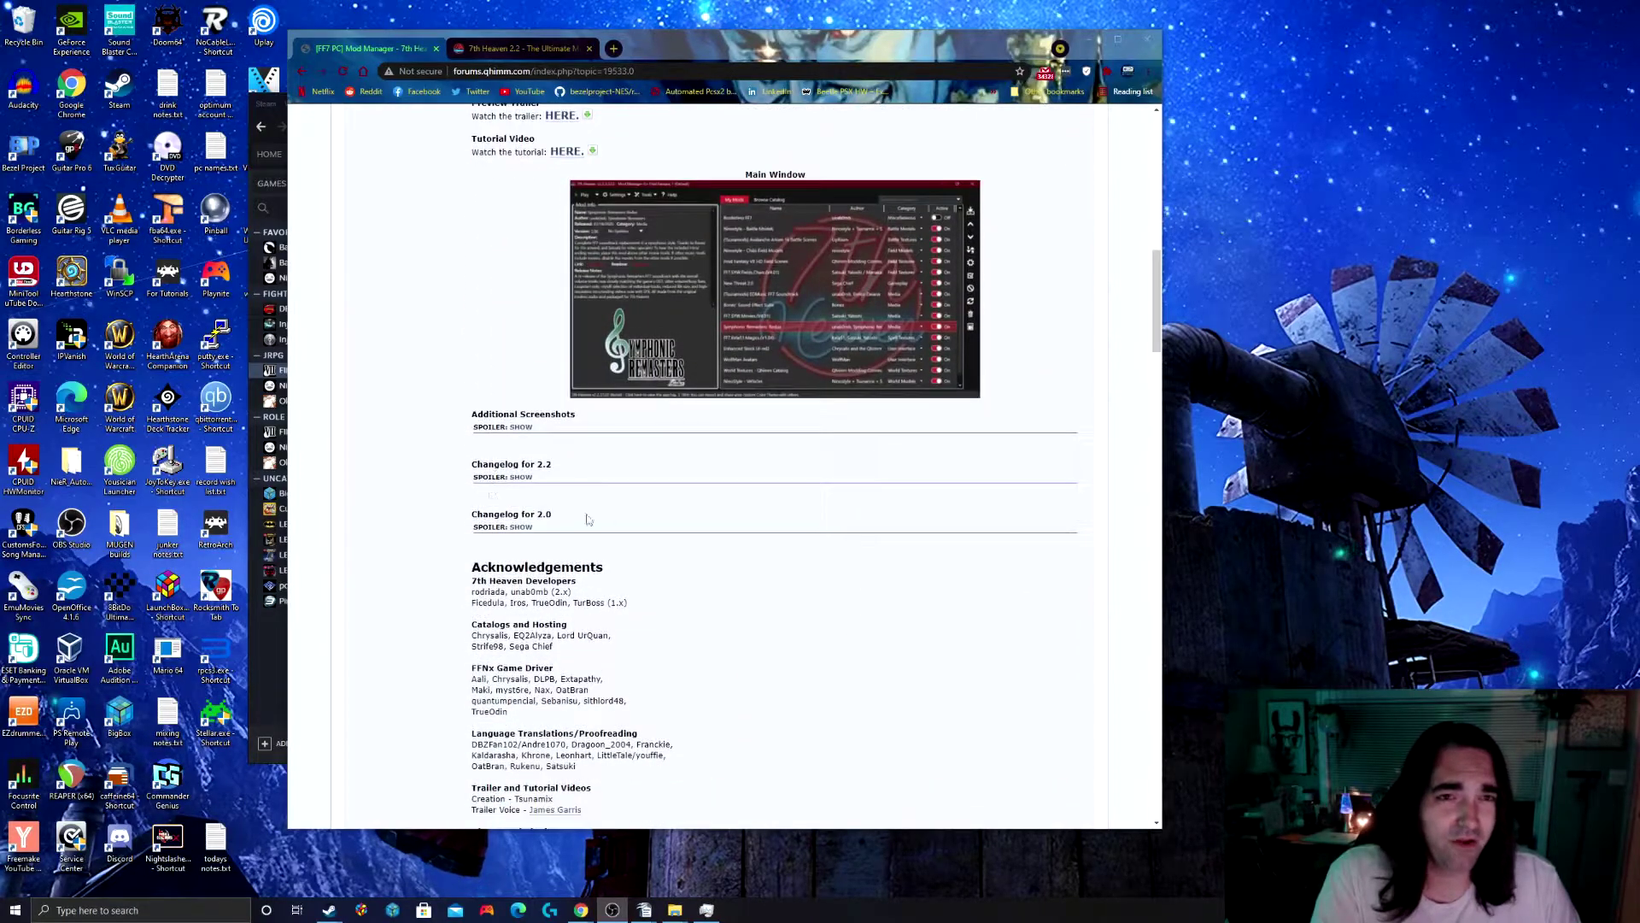
scroll(546, 538, "up", 3)
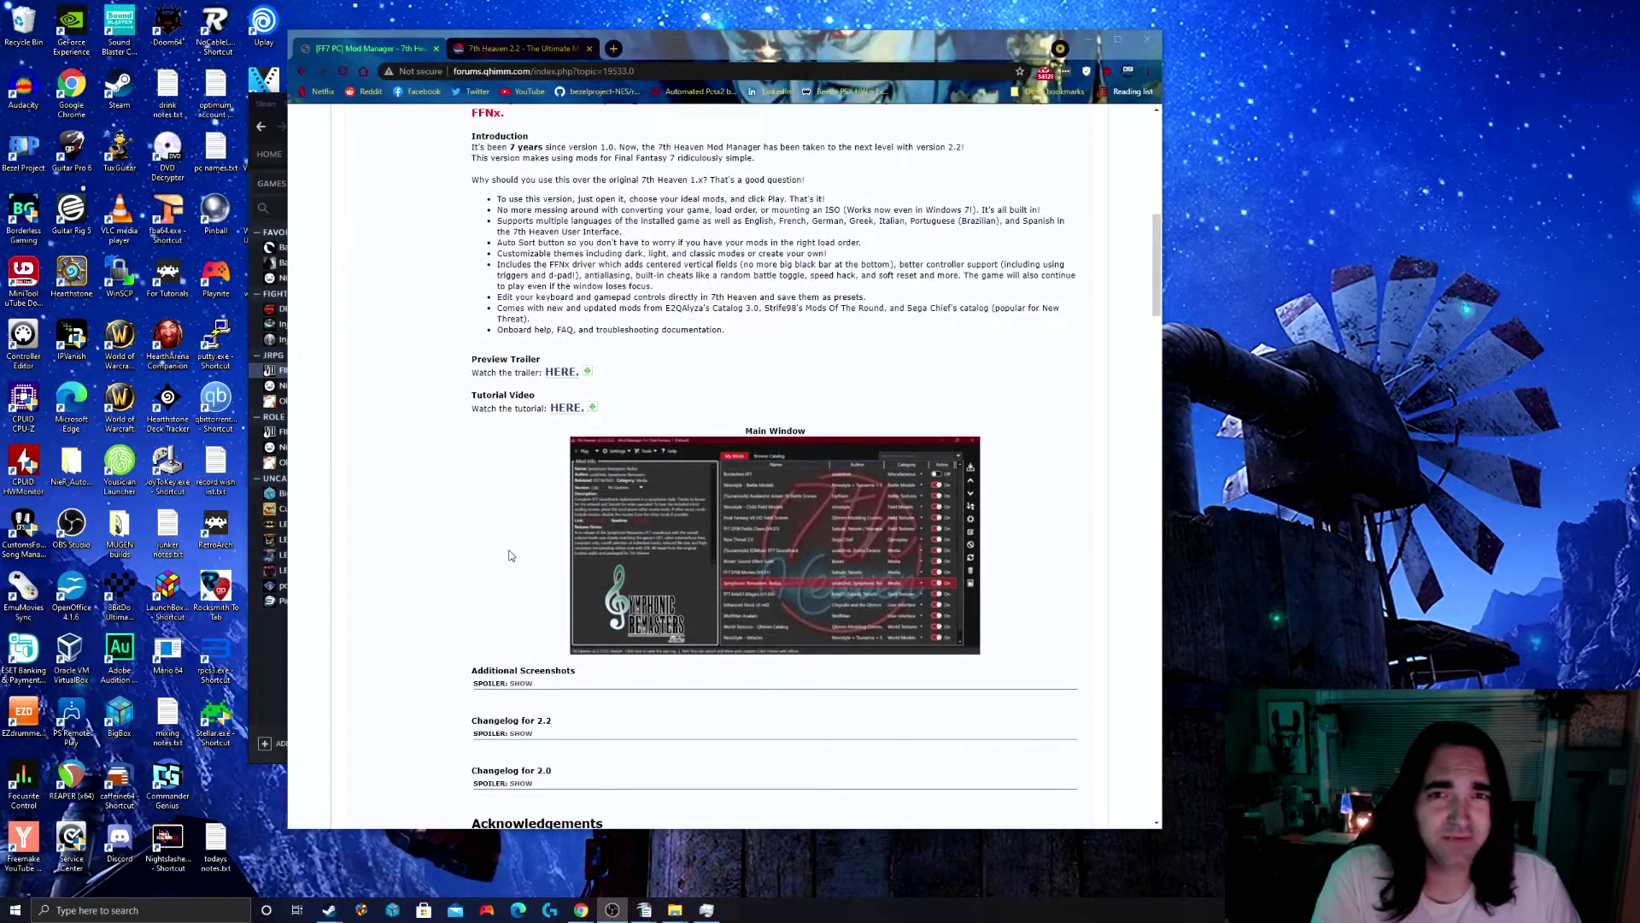
scroll(510, 555, "up", 8)
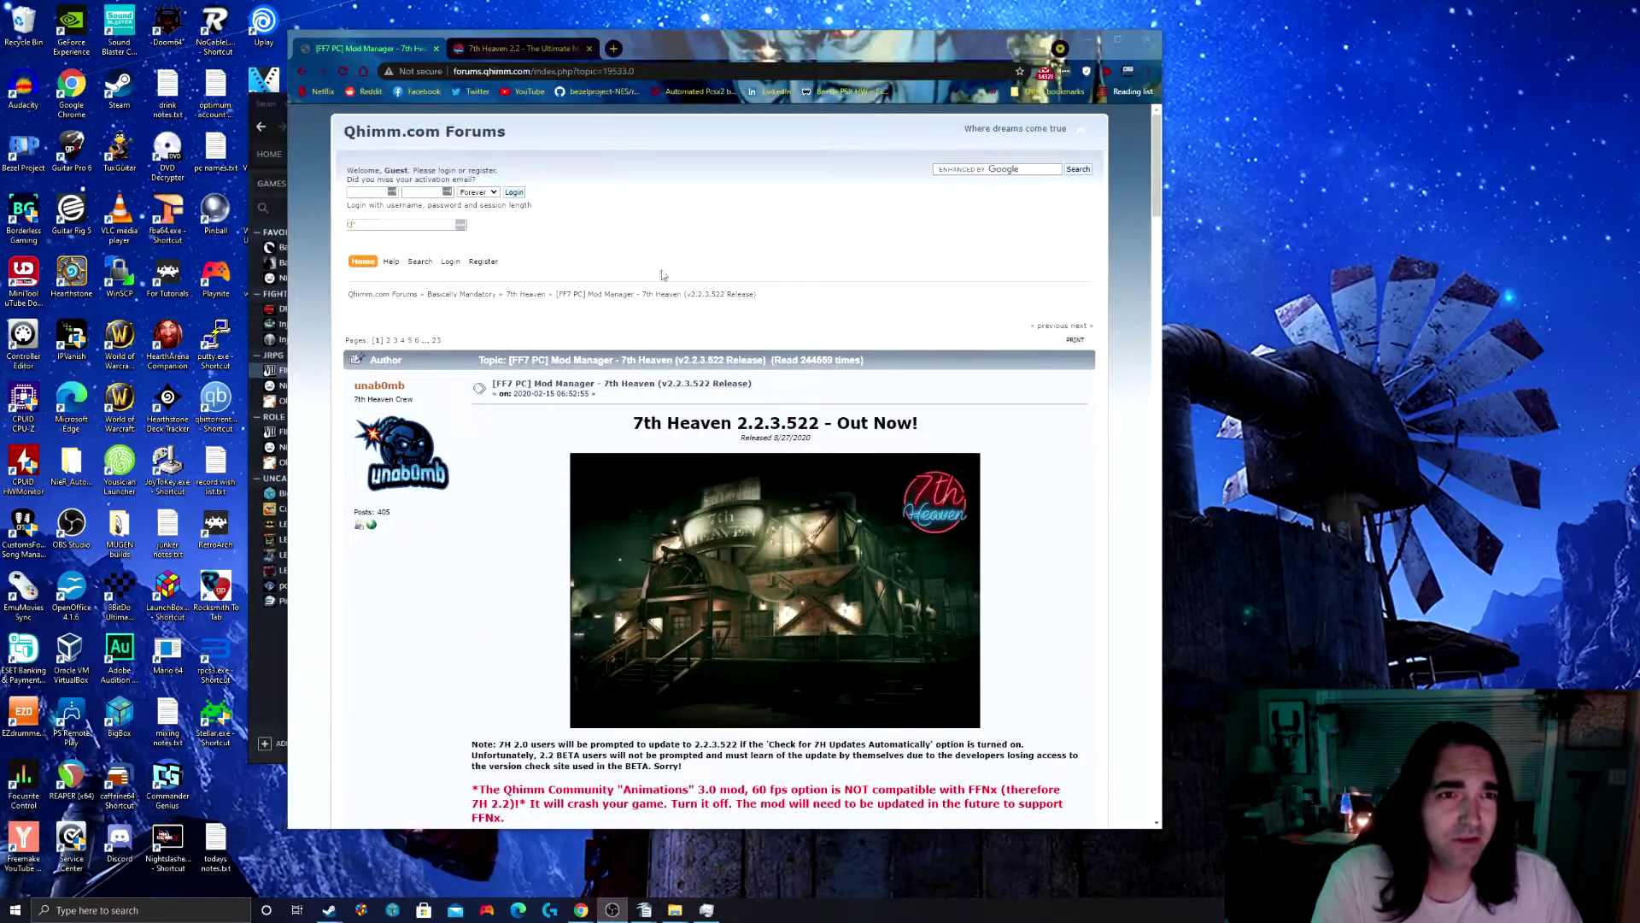
left_click(663, 66)
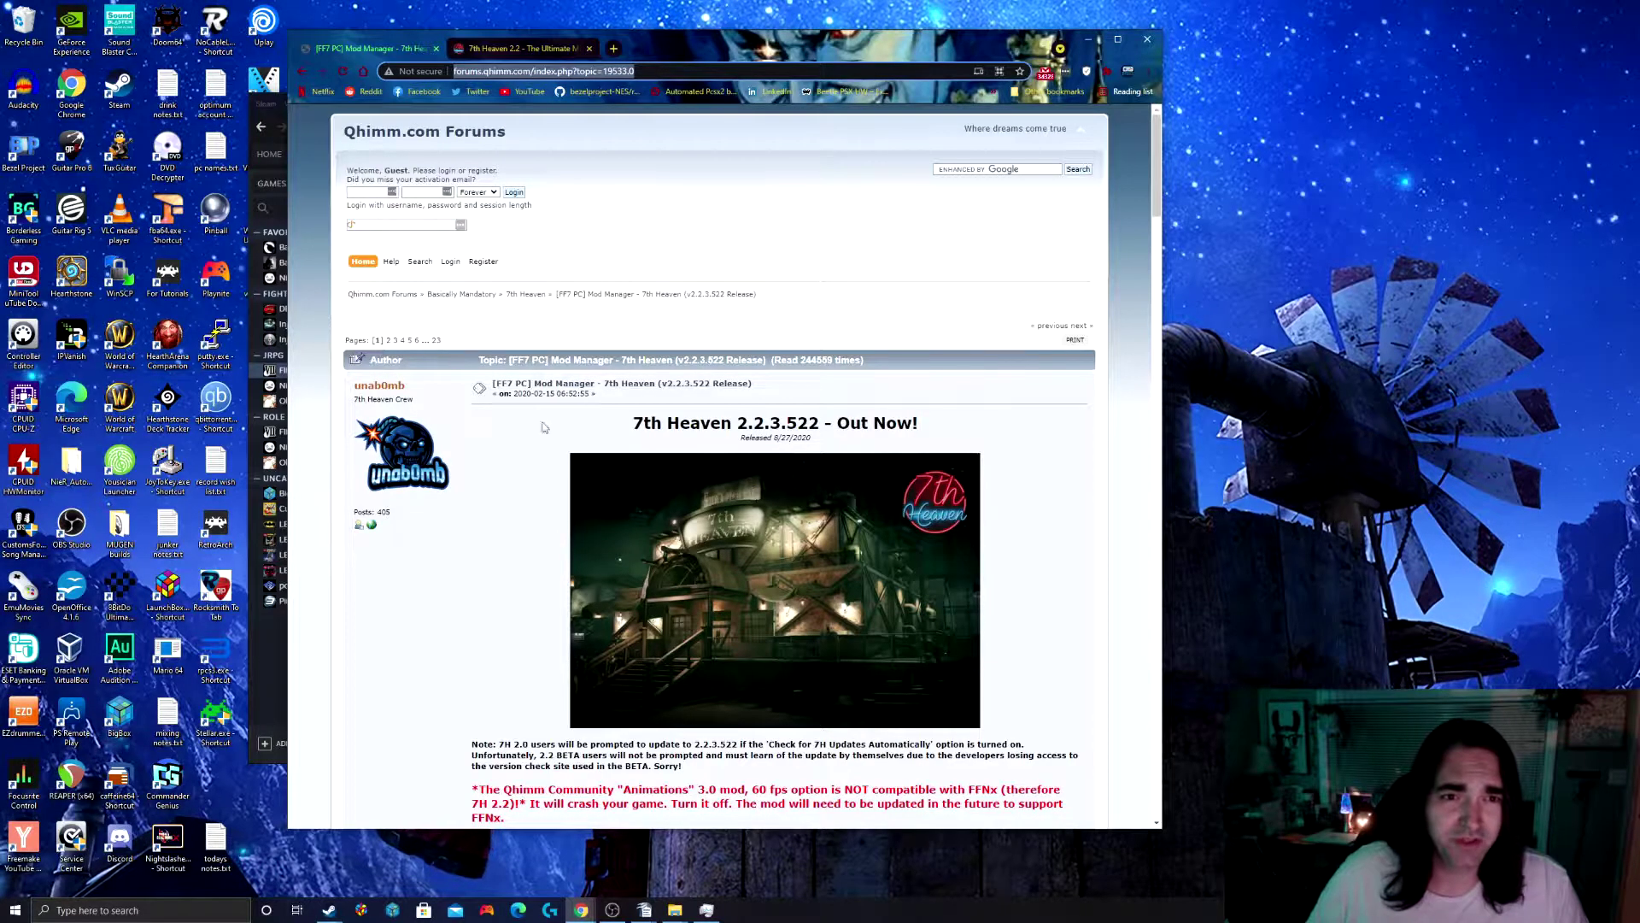
scroll(484, 571, "down", 15)
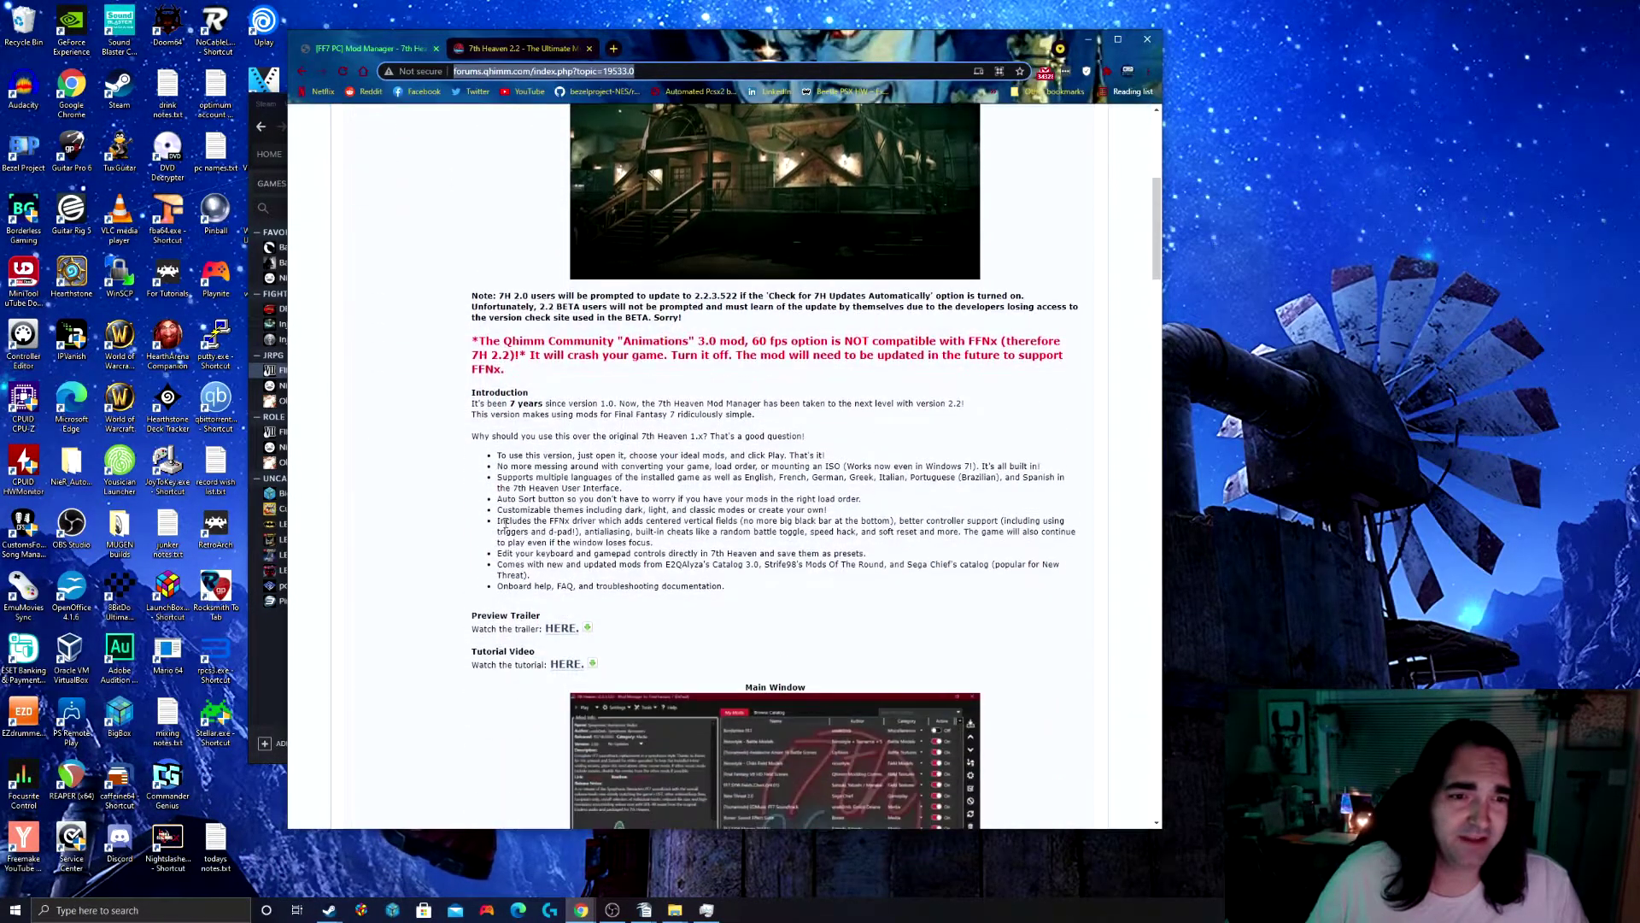
scroll(499, 529, "up", 15)
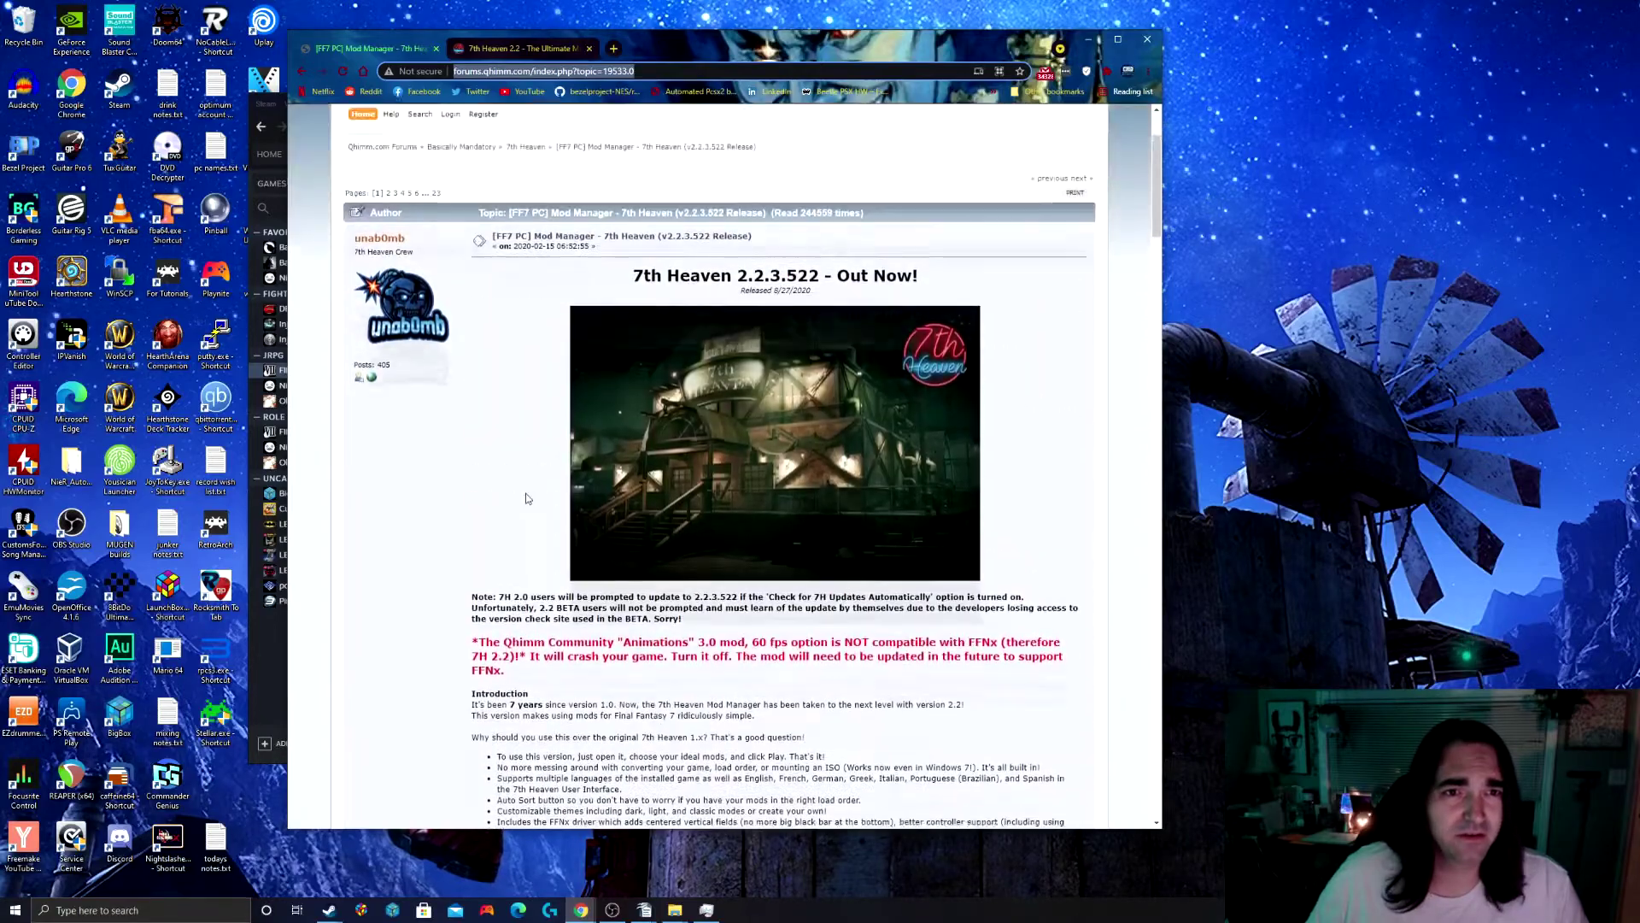
scroll(606, 335, "down", 15)
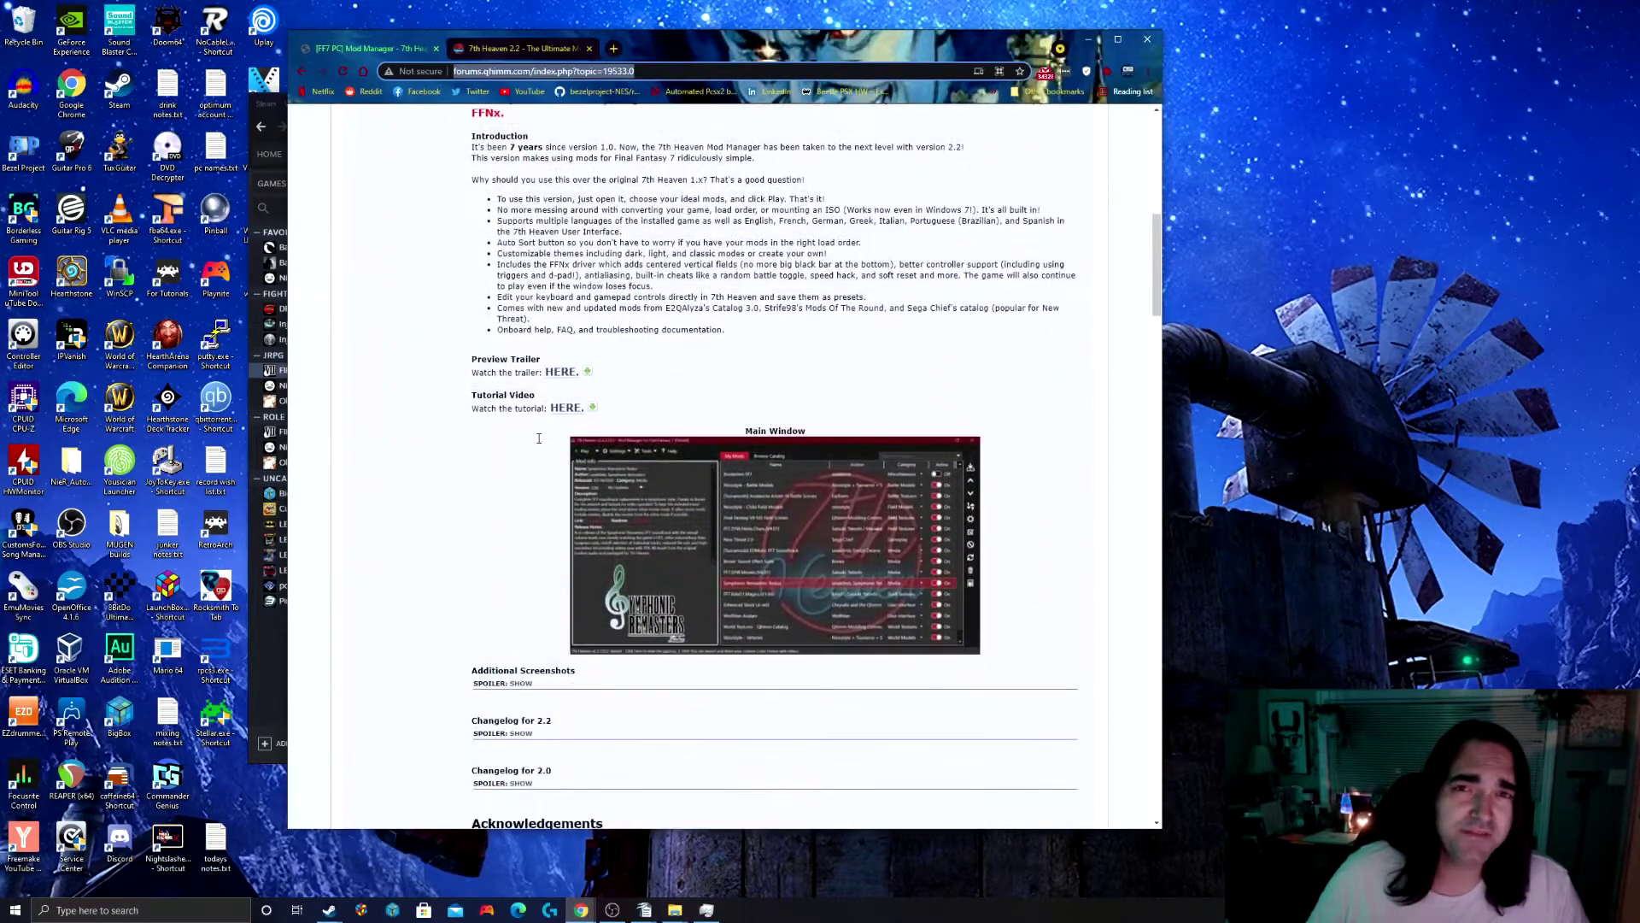
scroll(539, 438, "down", 15)
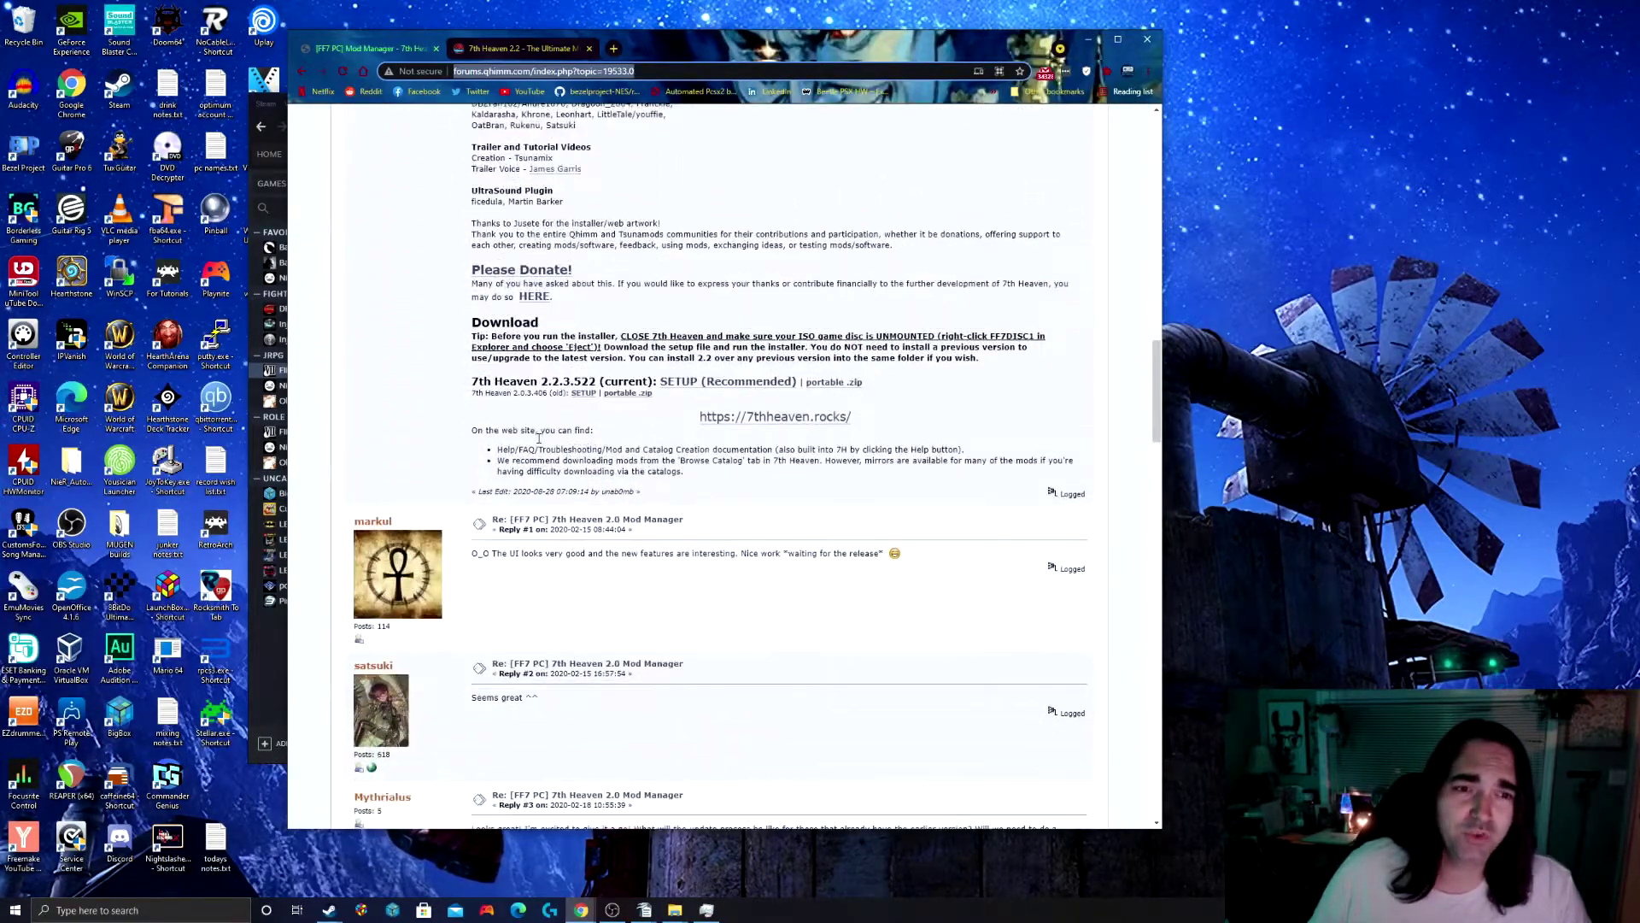
scroll(539, 438, "up", 15)
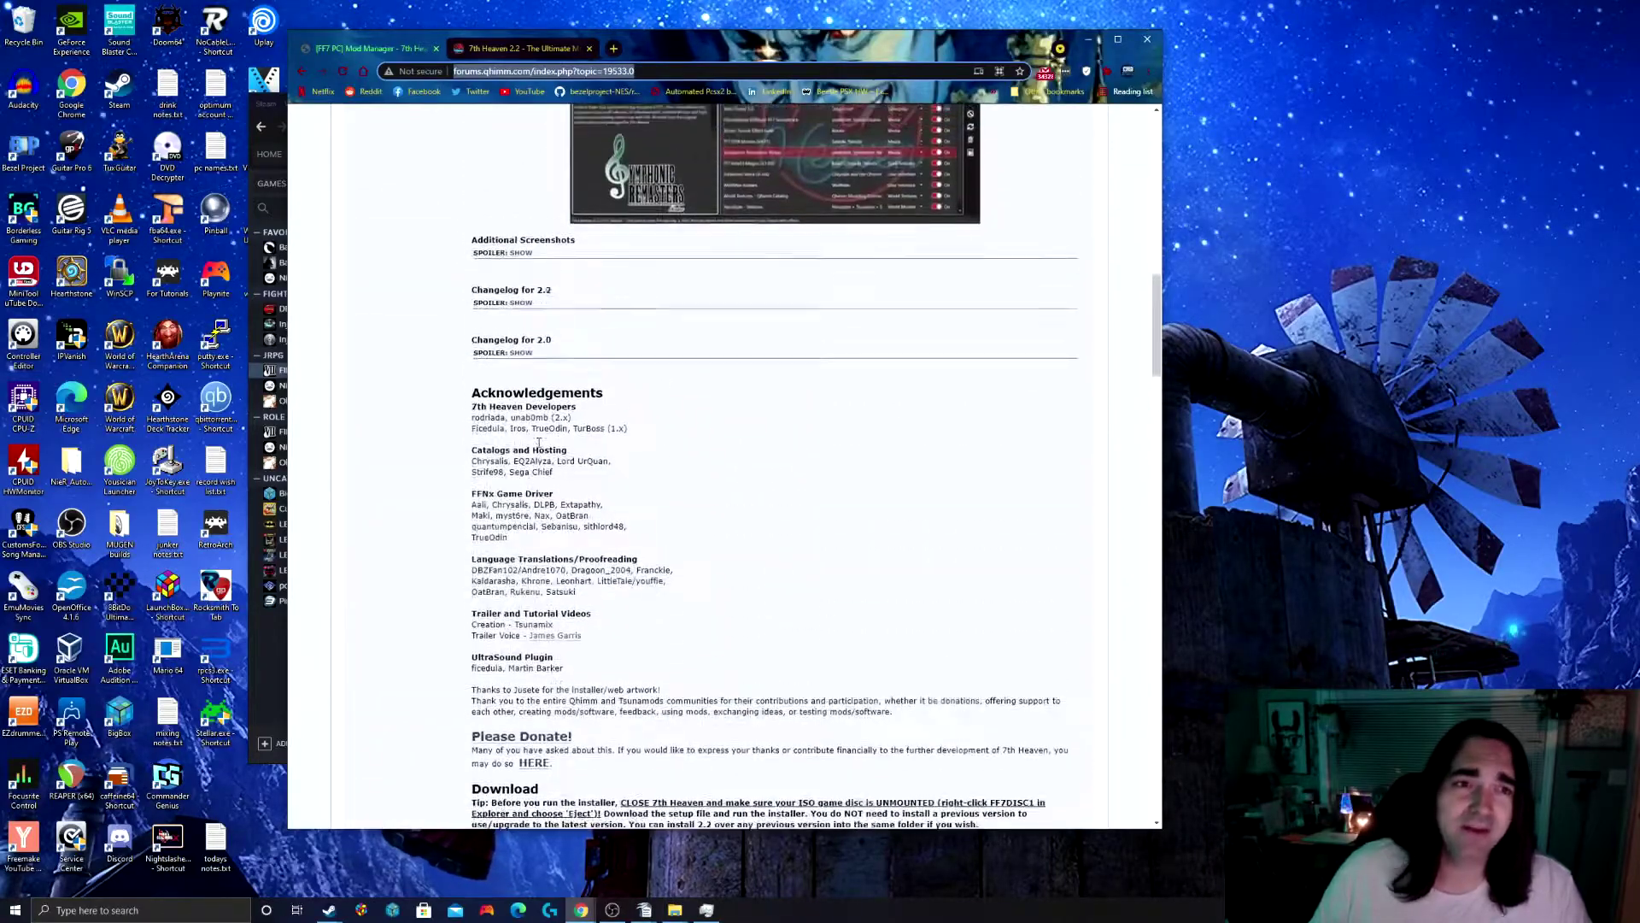
scroll(551, 444, "up", 5)
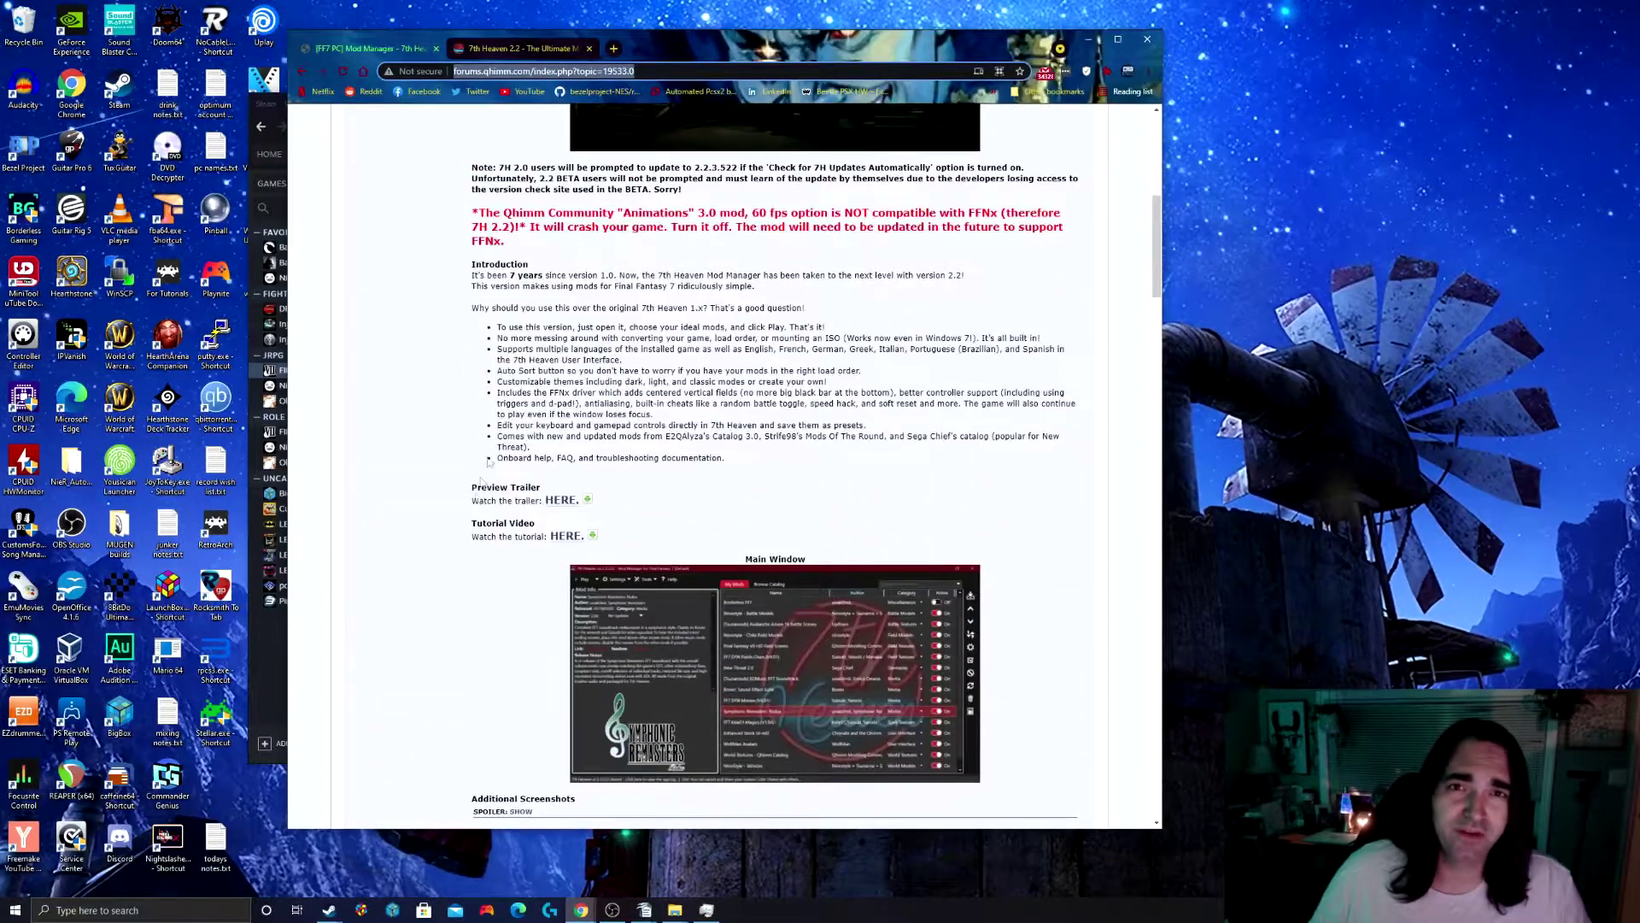
scroll(466, 455, "up", 5)
scroll(466, 455, "up", 2)
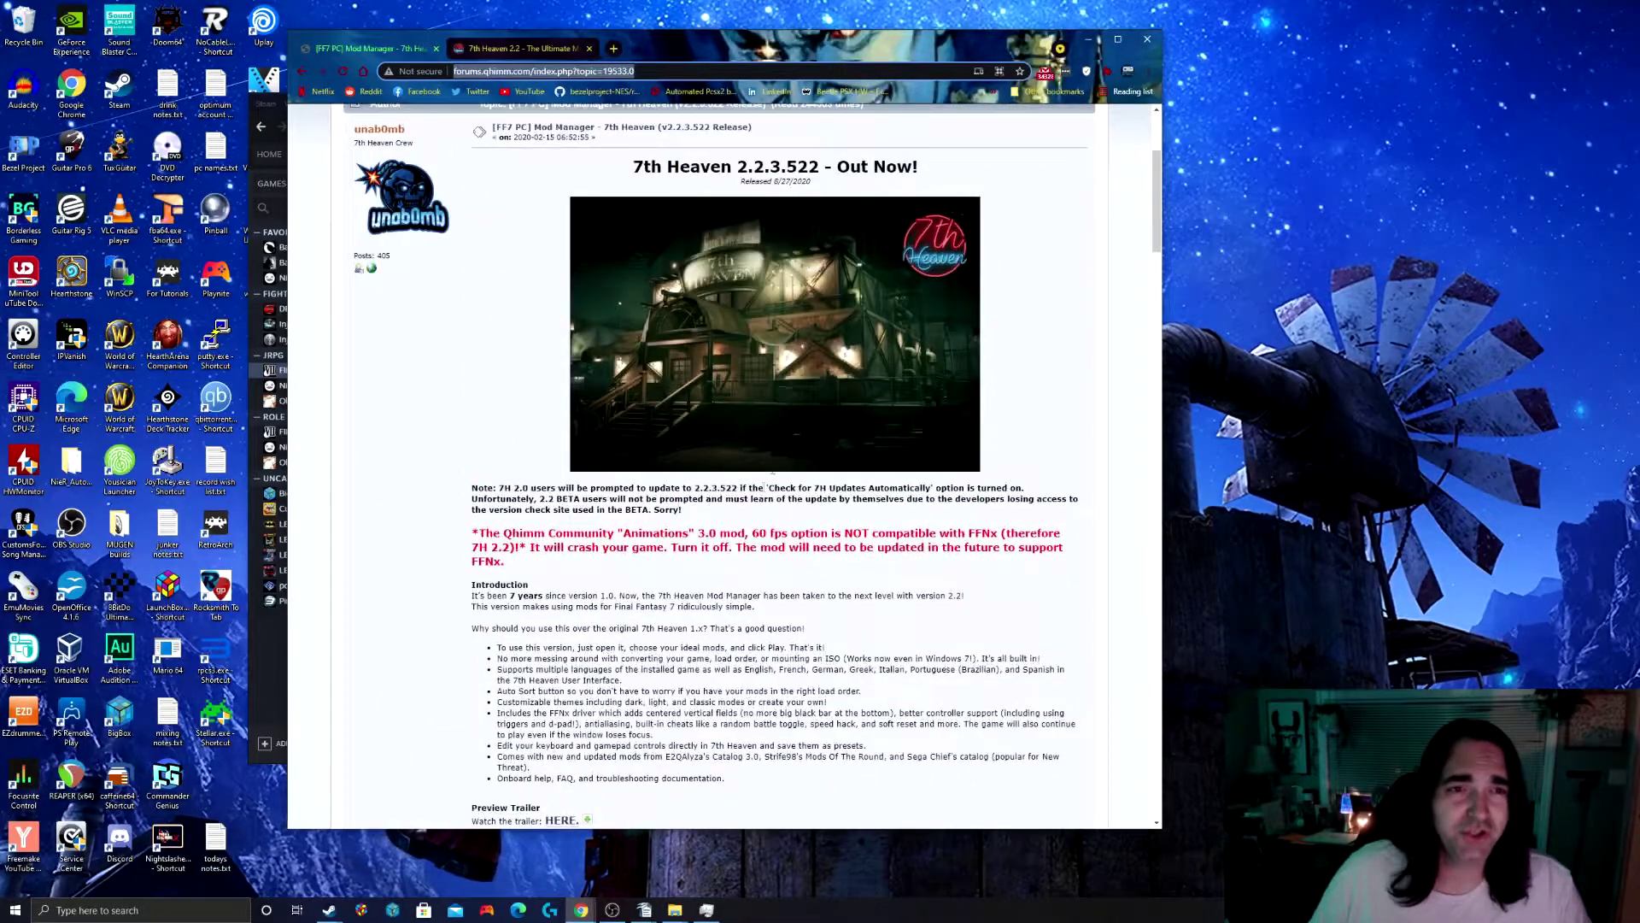
Step: Download the recommended setup file of 7th Heaven 2.2.3.522 from the 7thheaven.rocks site
left_click(530, 48)
scroll(642, 333, "up", 5)
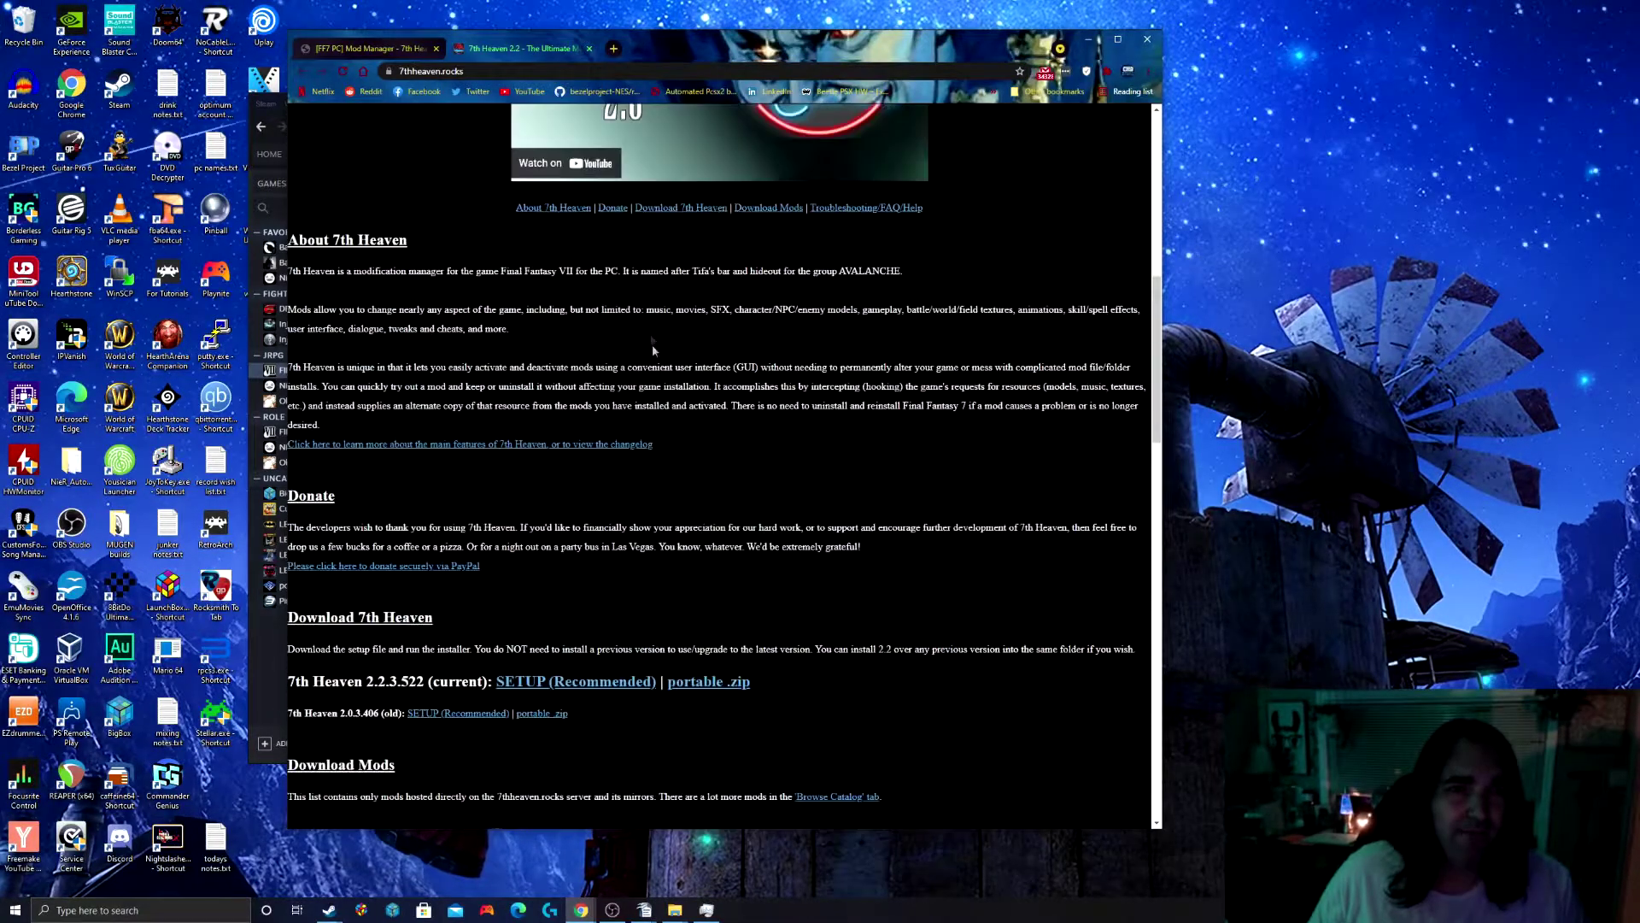
scroll(653, 345, "up", 8)
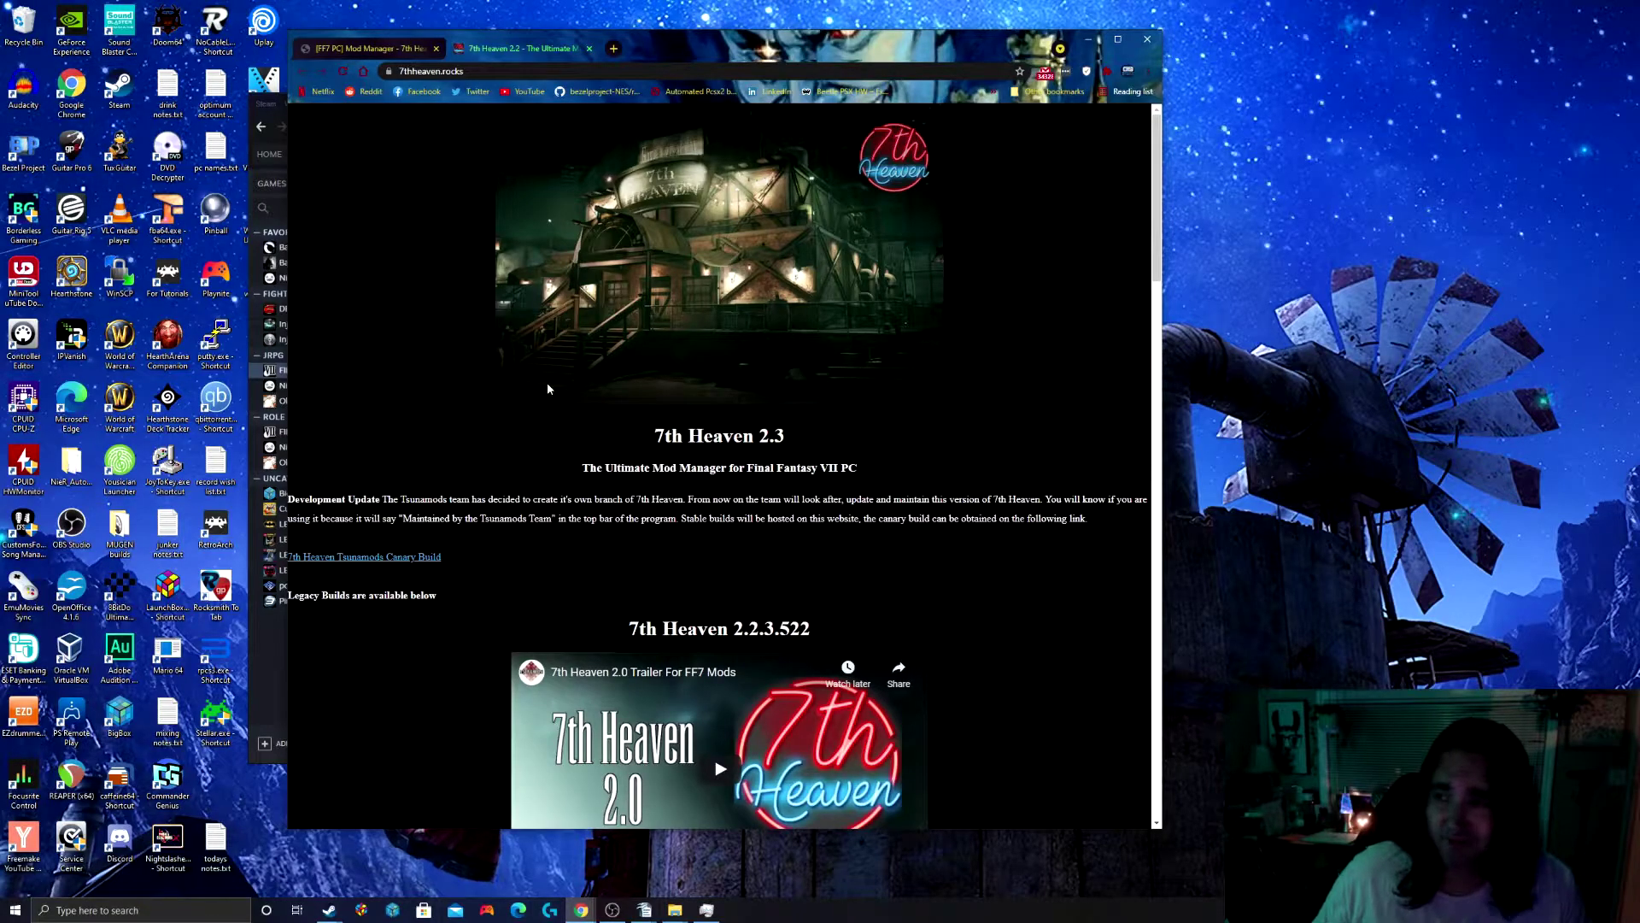
scroll(498, 419, "down", 1)
scroll(499, 422, "down", 5)
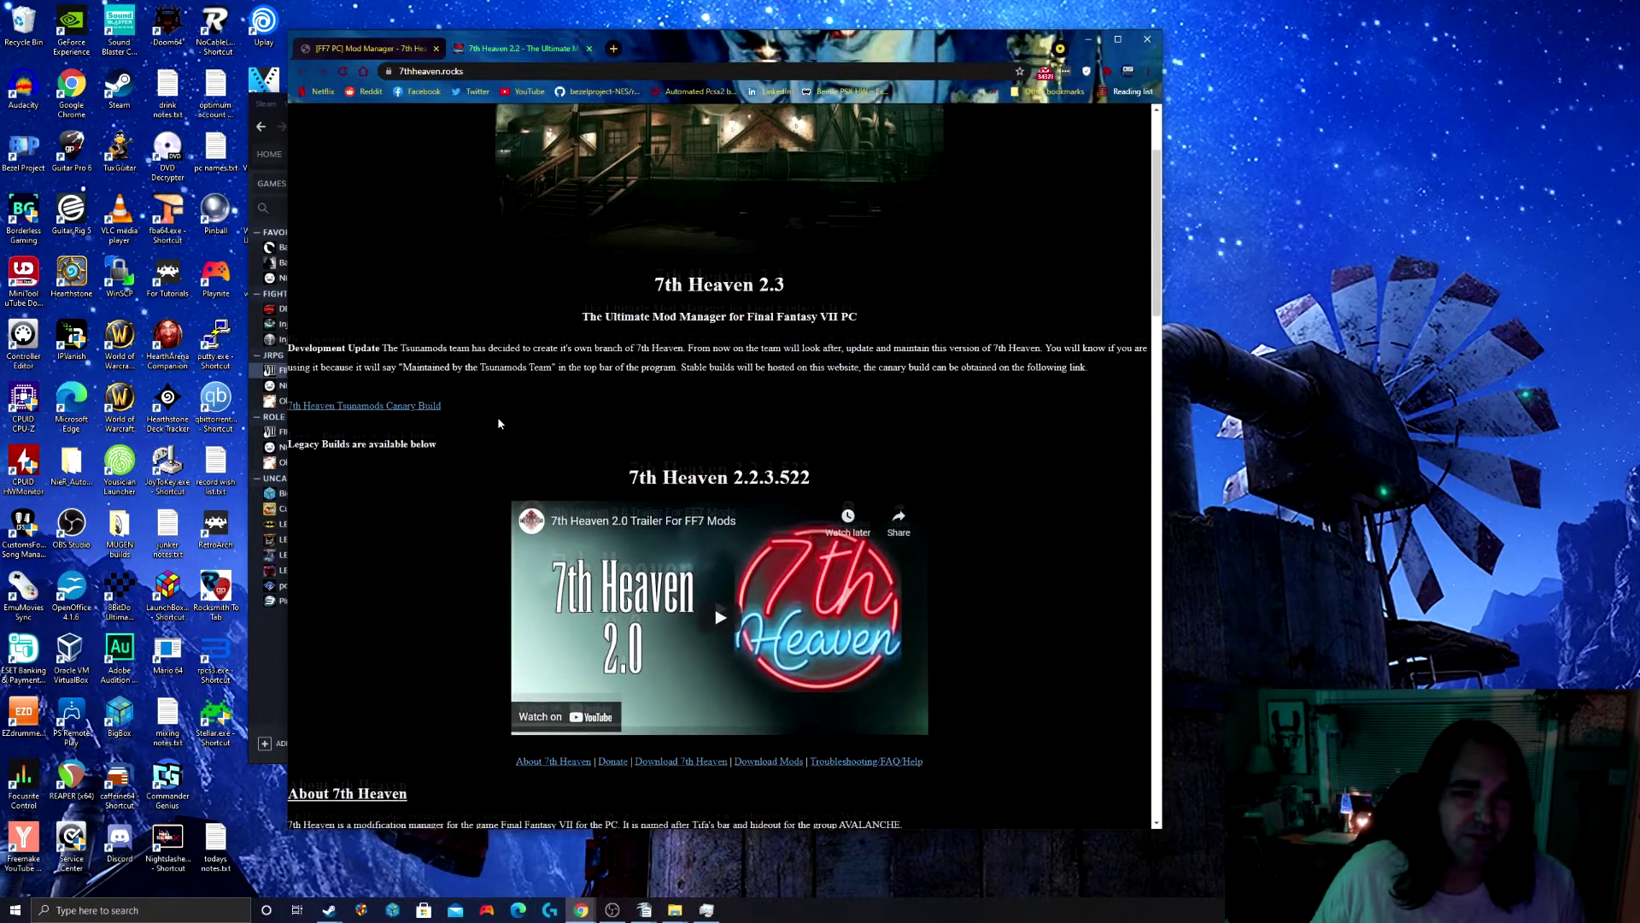
scroll(470, 438, "down", 1)
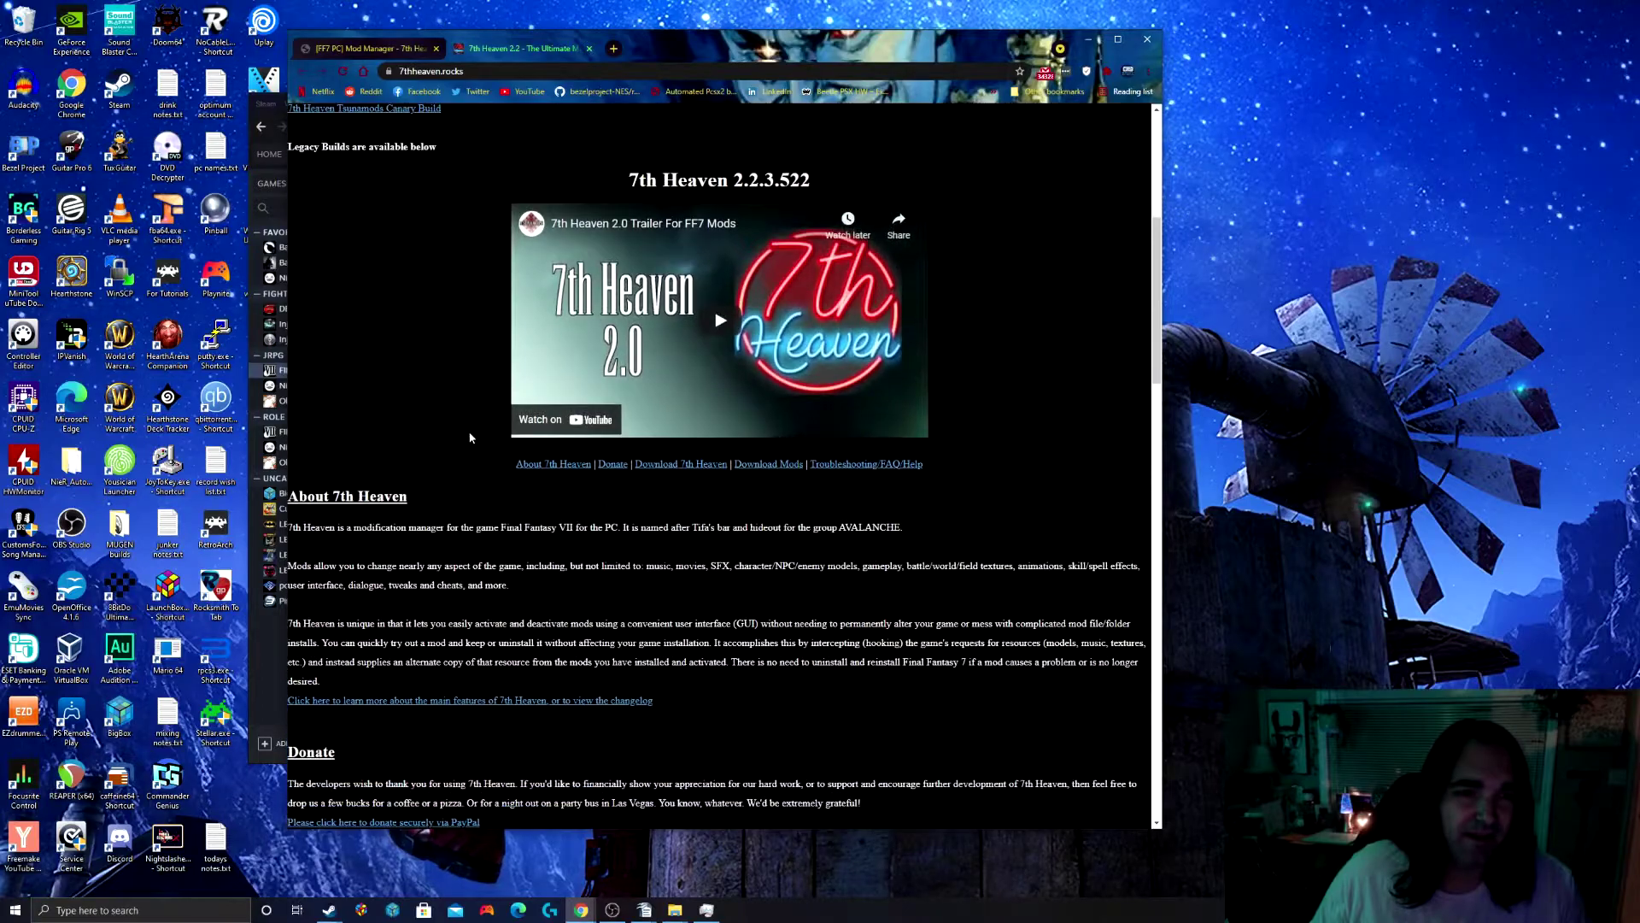
scroll(669, 354, "down", 4)
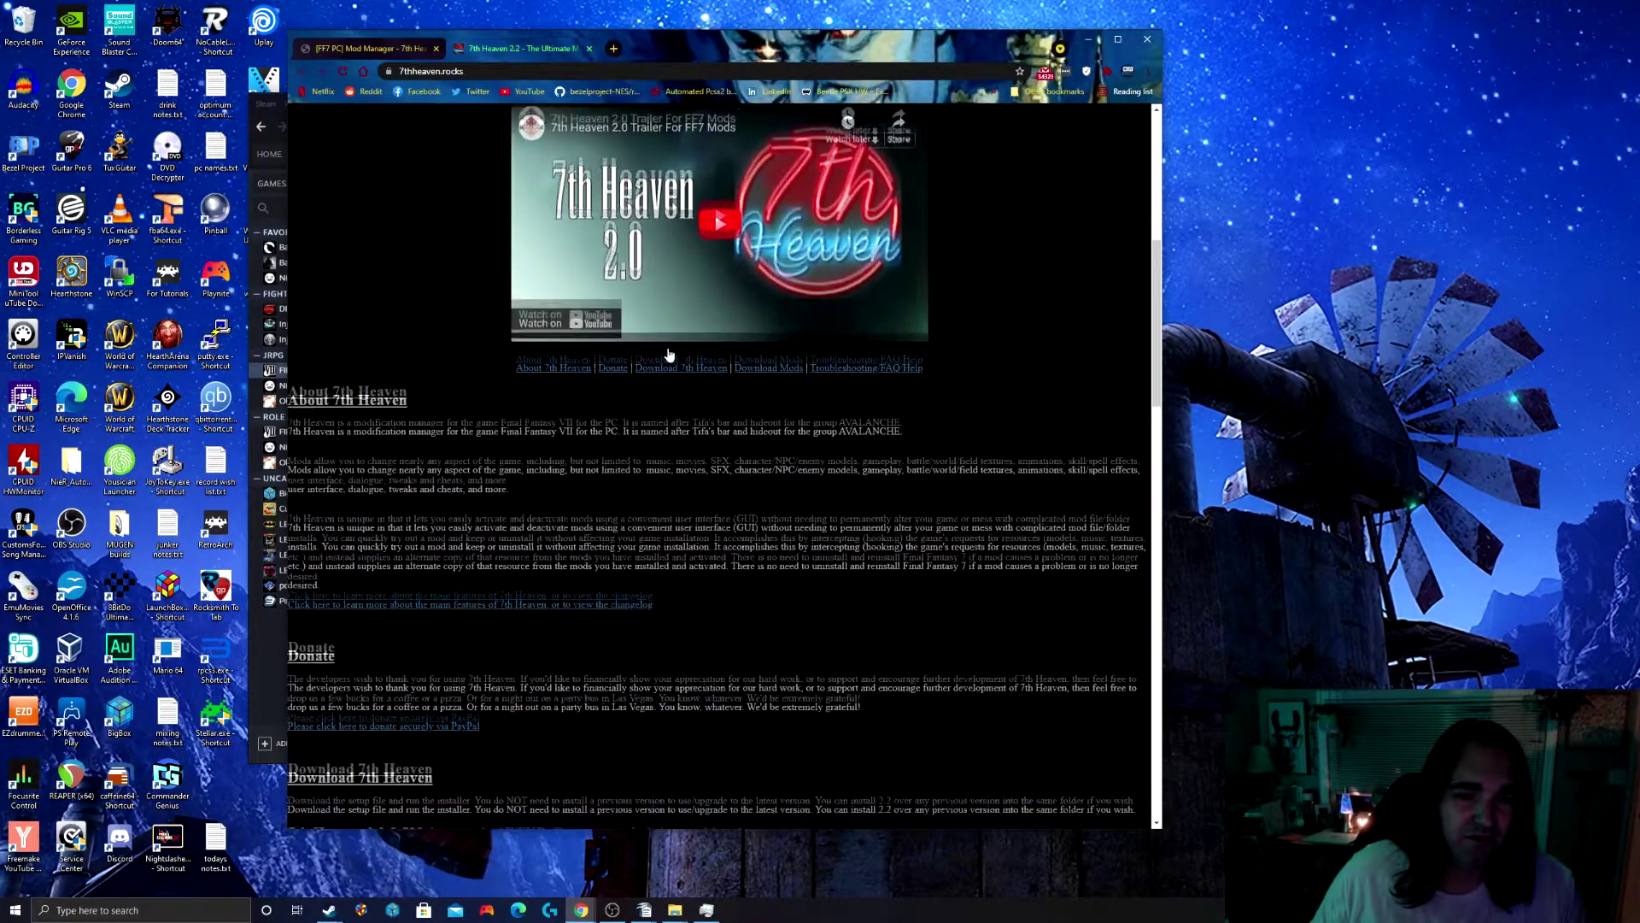
scroll(659, 465, "down", 2)
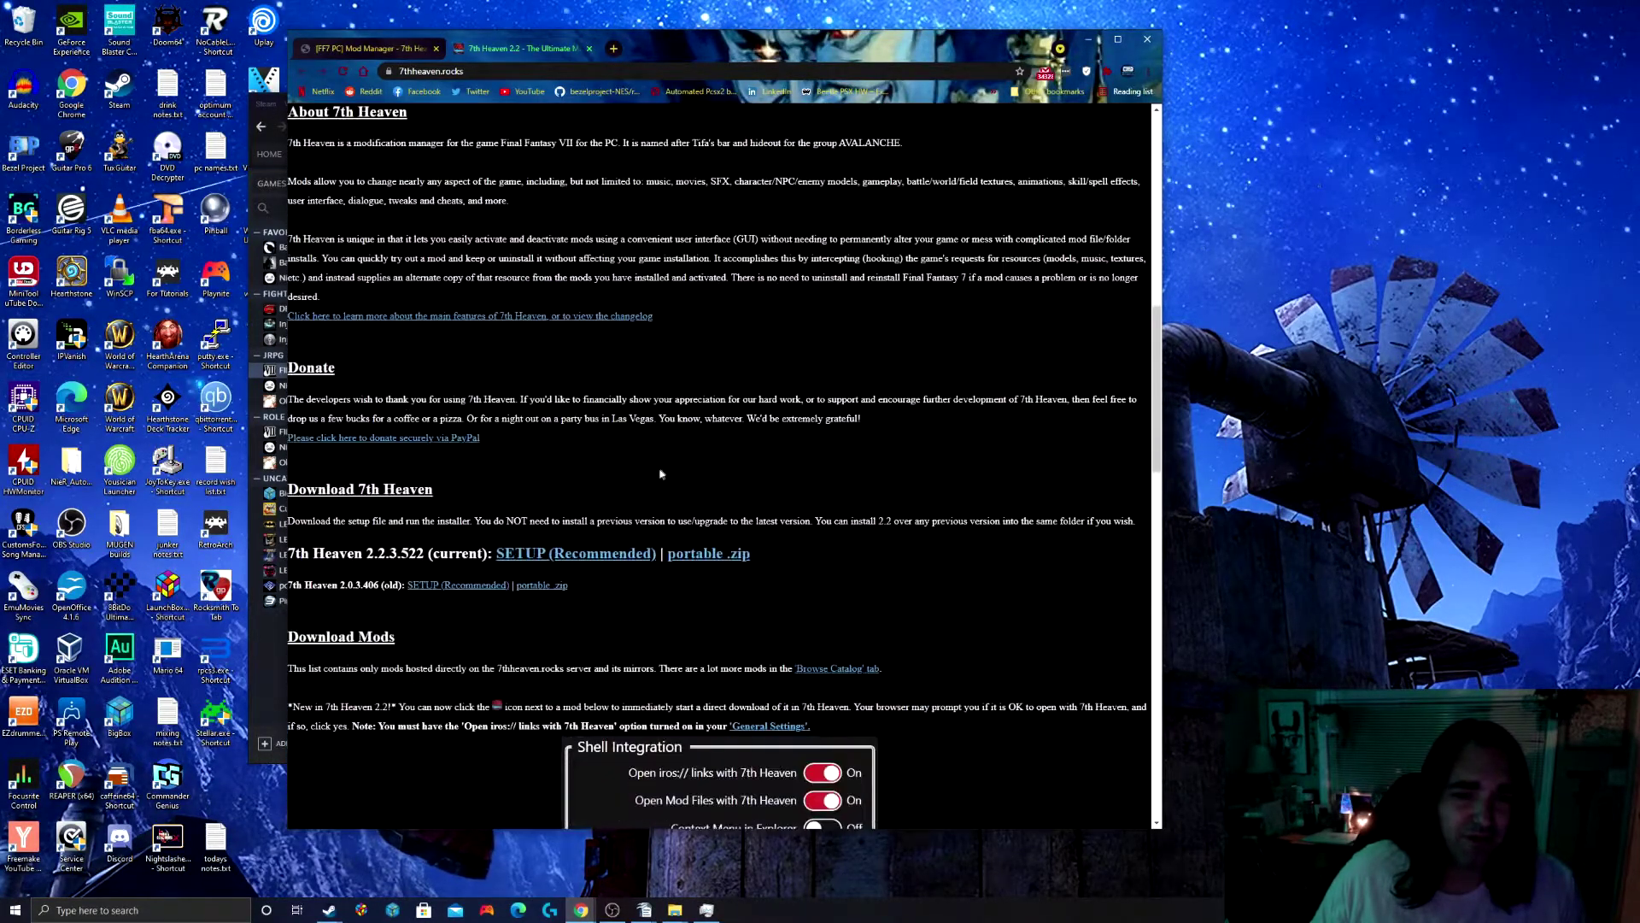
scroll(769, 398, "down", 3)
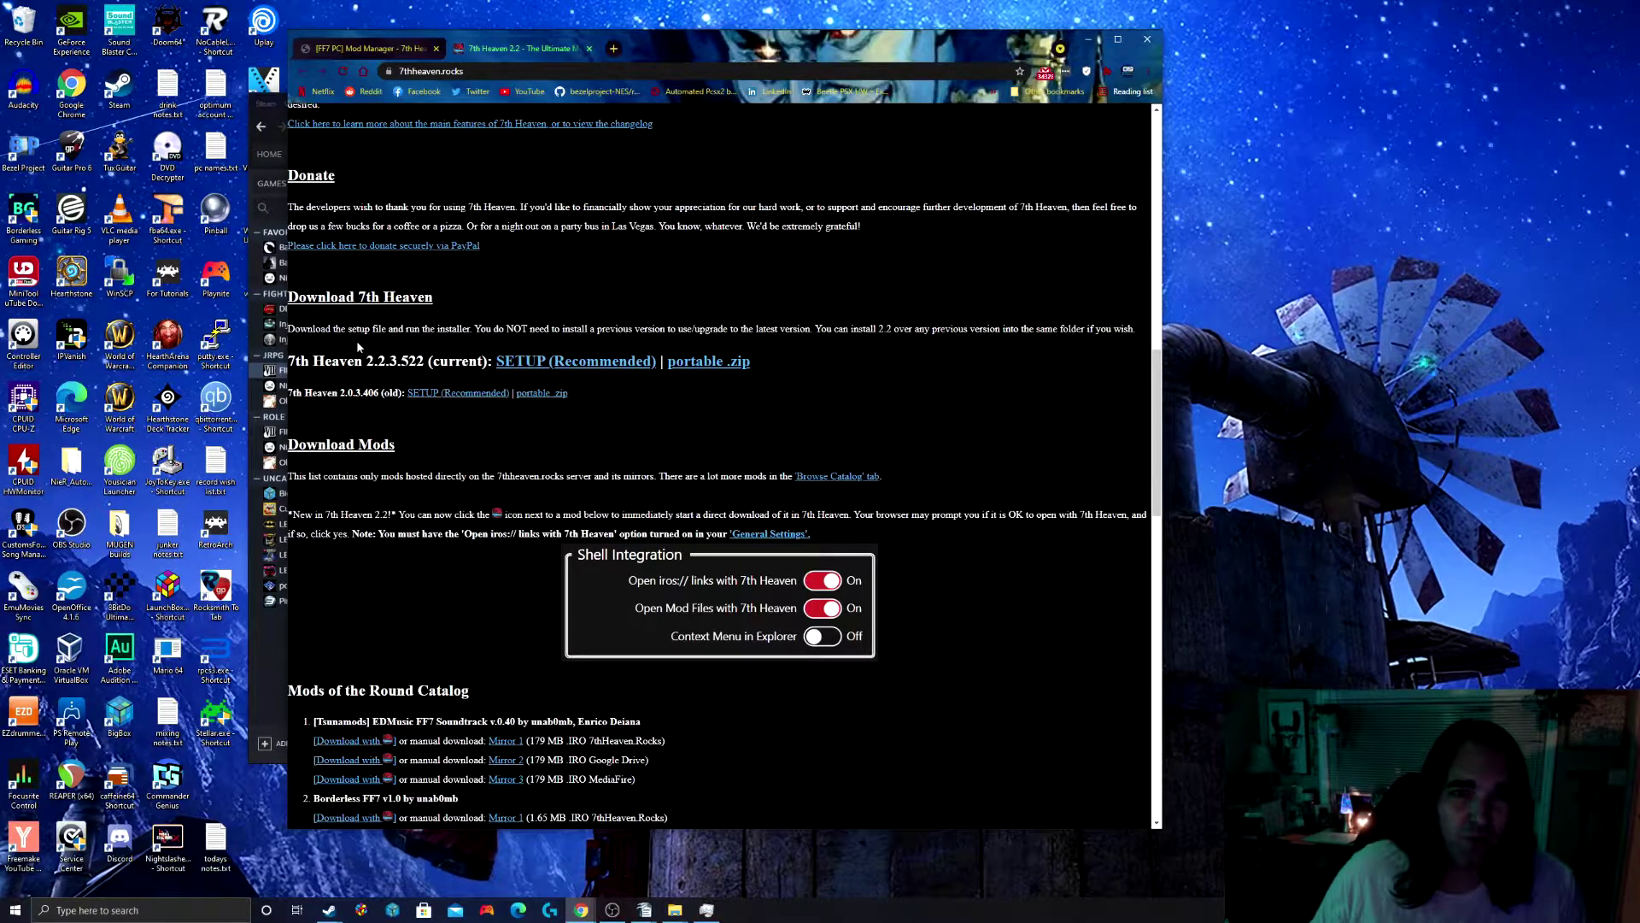
left_click(608, 362)
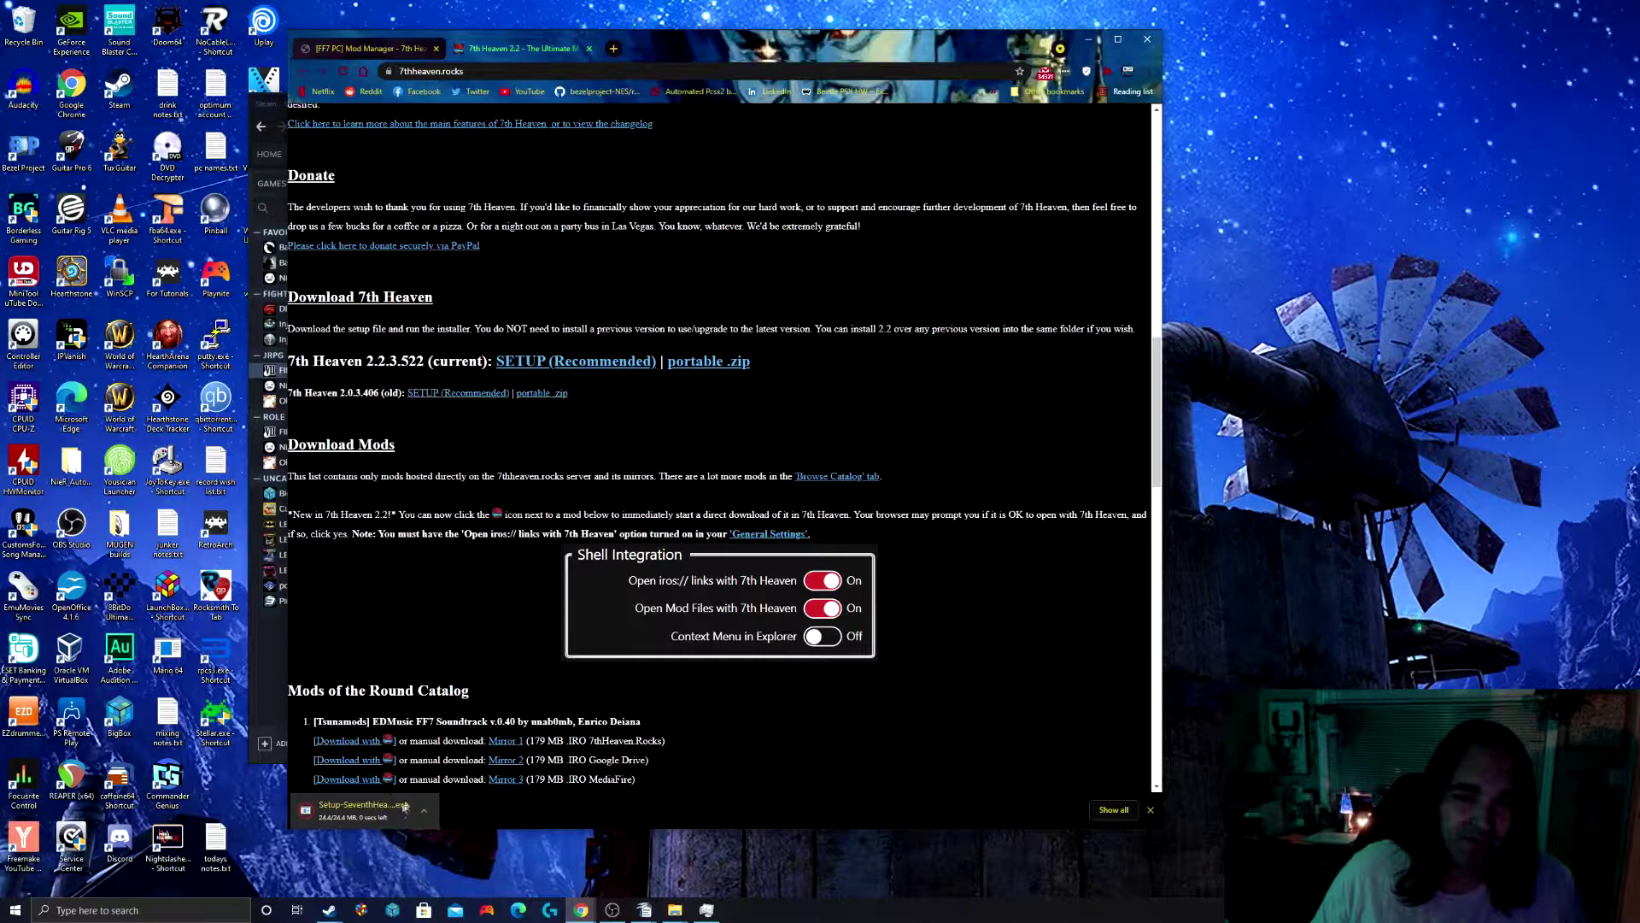
Step: Run the downloaded 7th Heaven installer in English and accept the license agreement
left_click(404, 806)
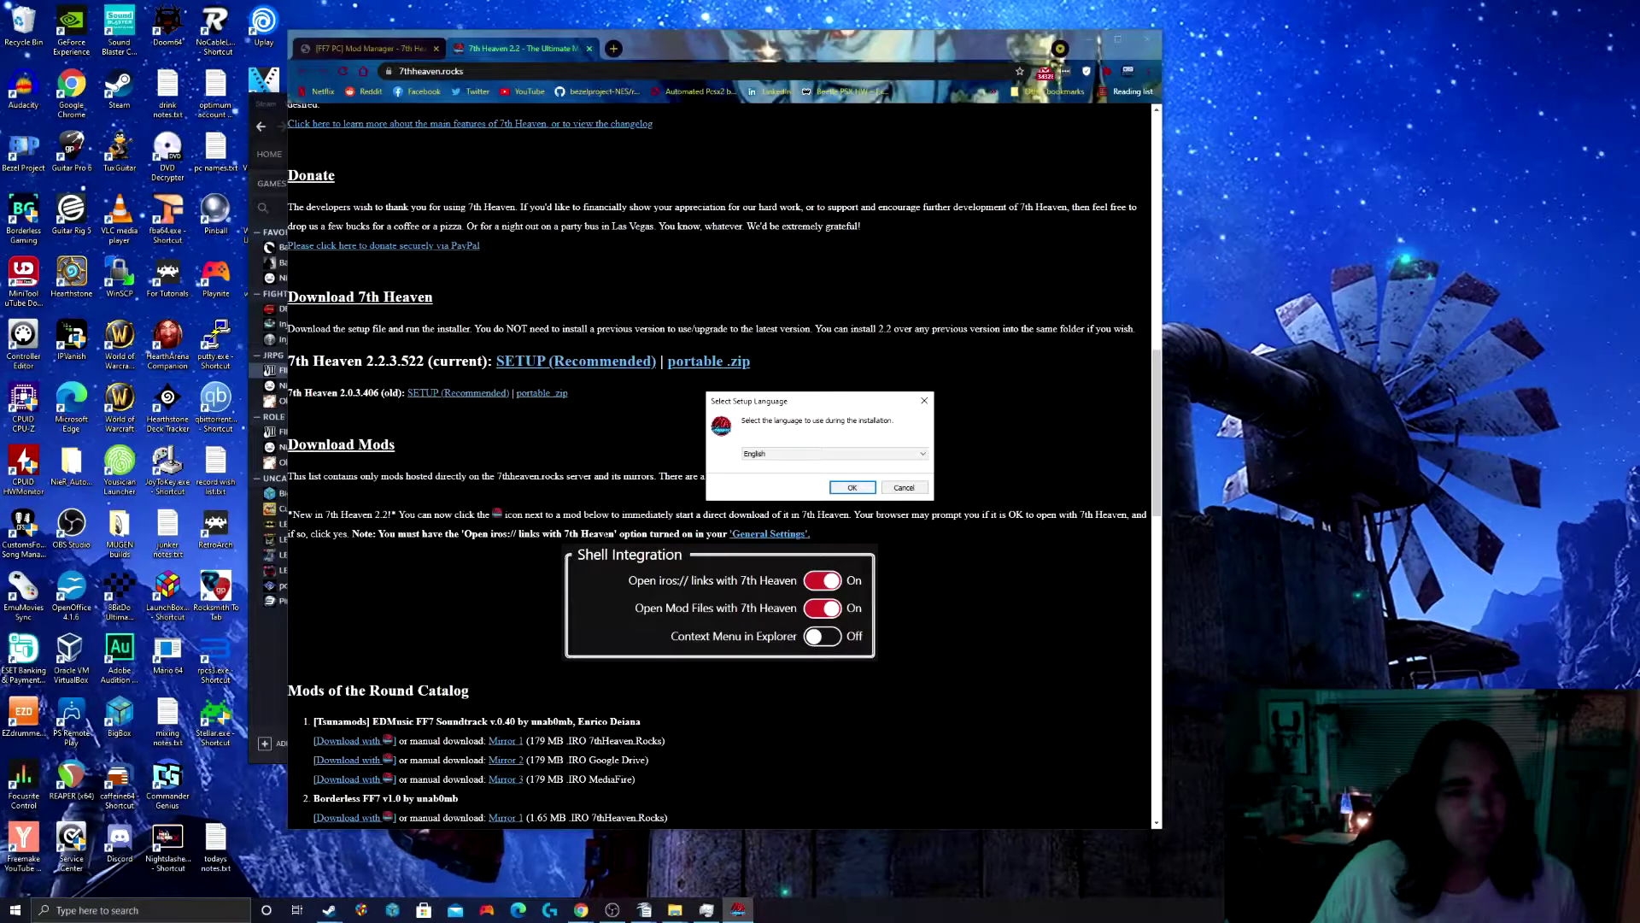
left_click(858, 490)
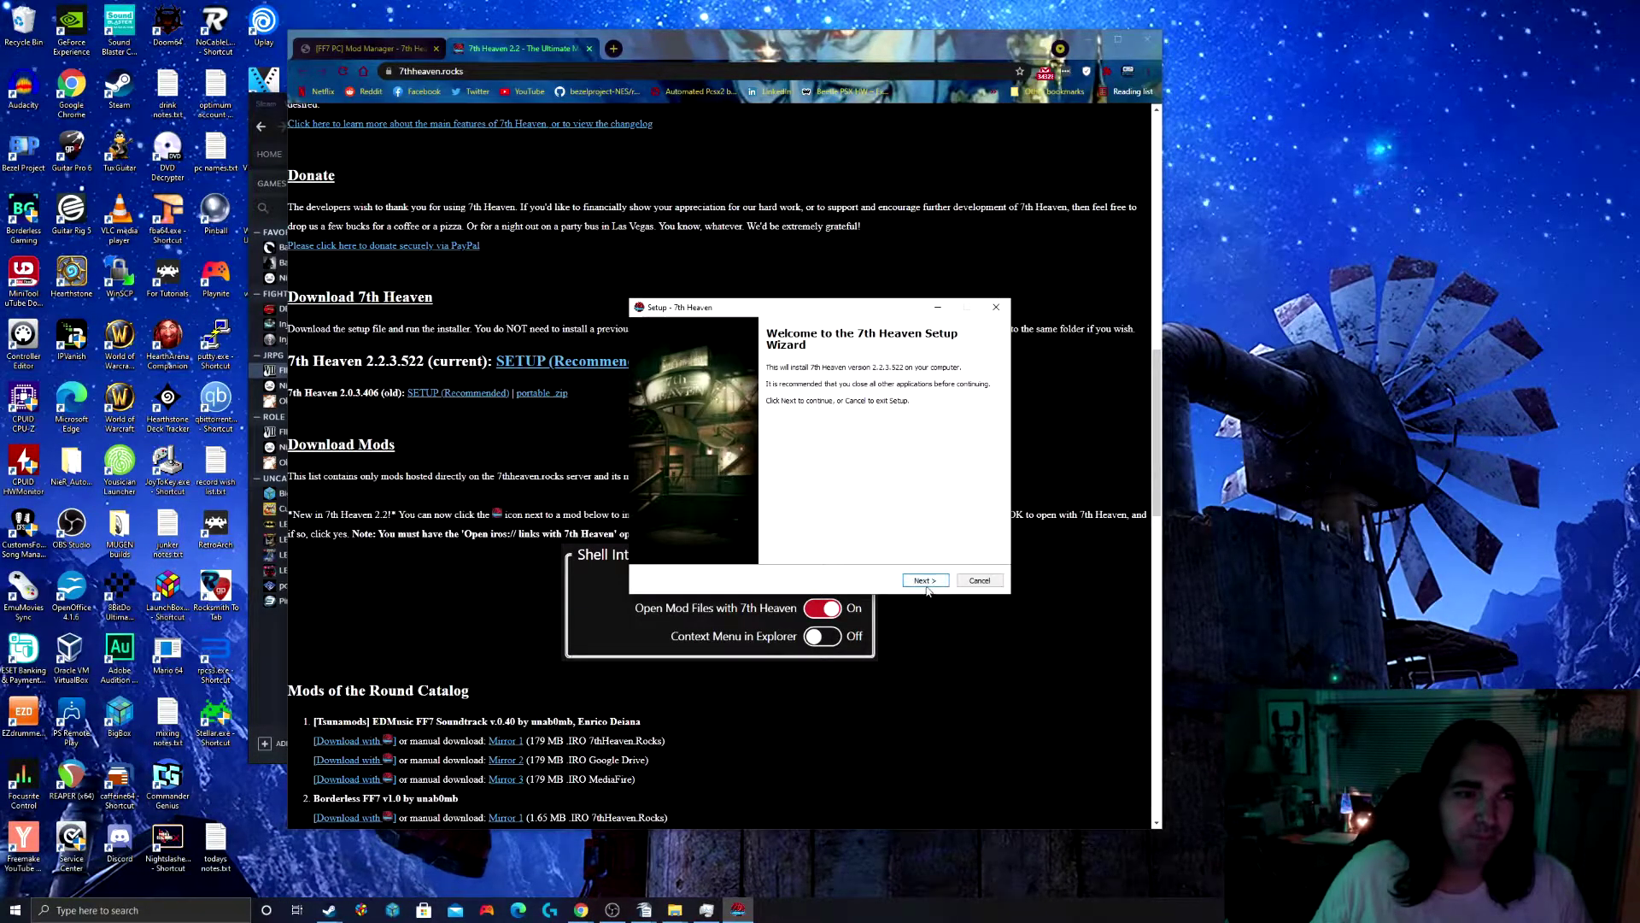
left_click(924, 581)
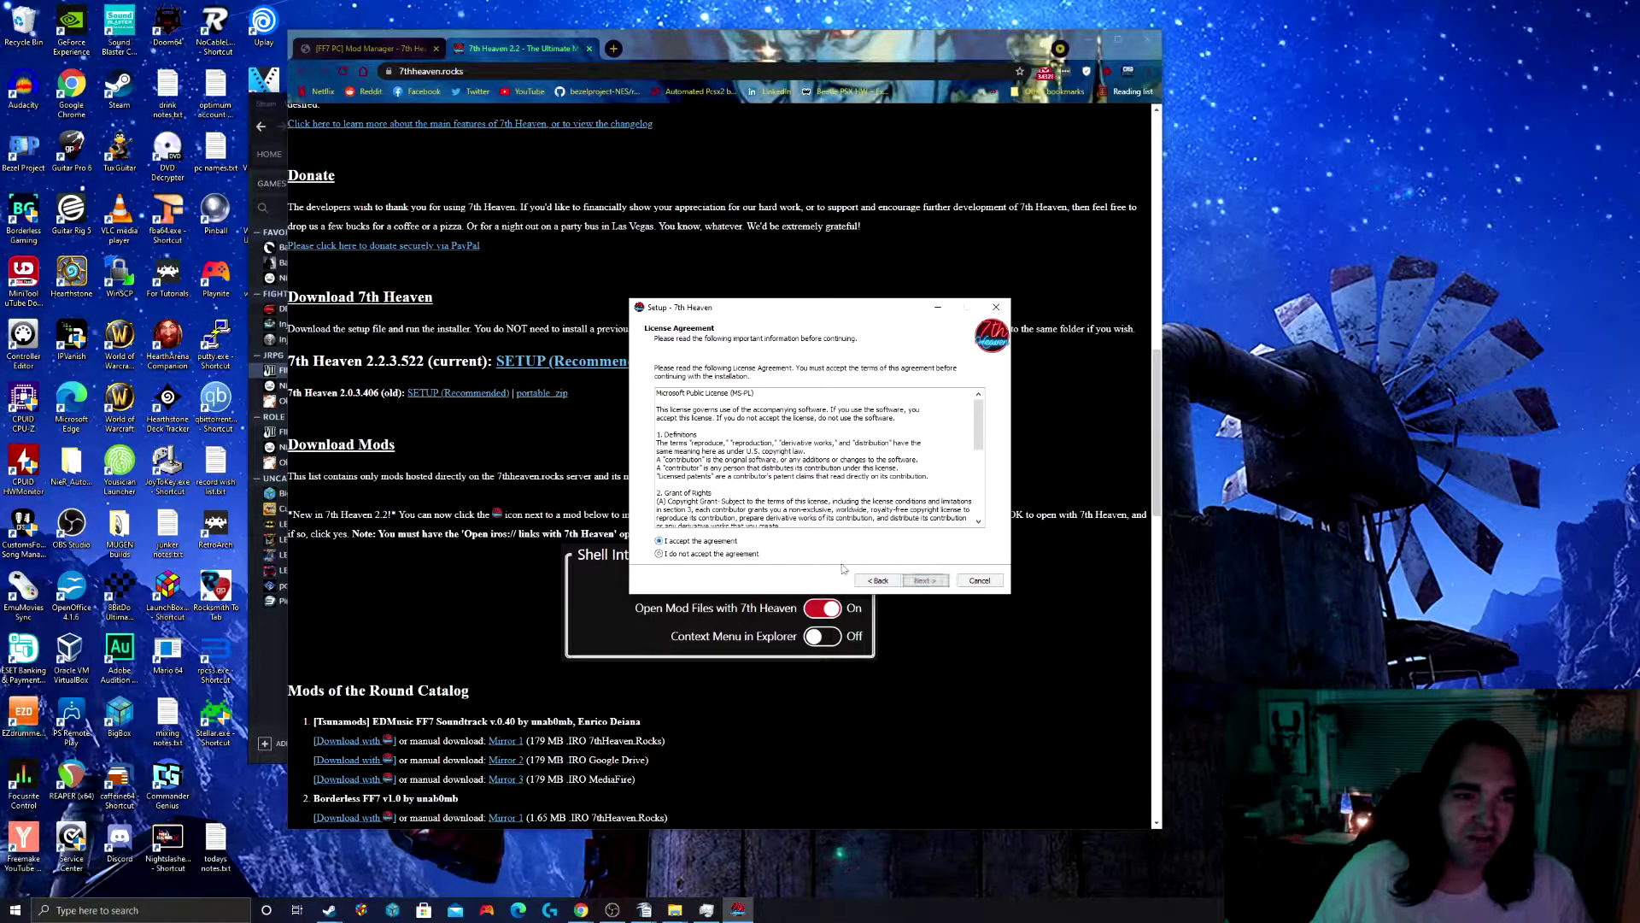
left_click(925, 580)
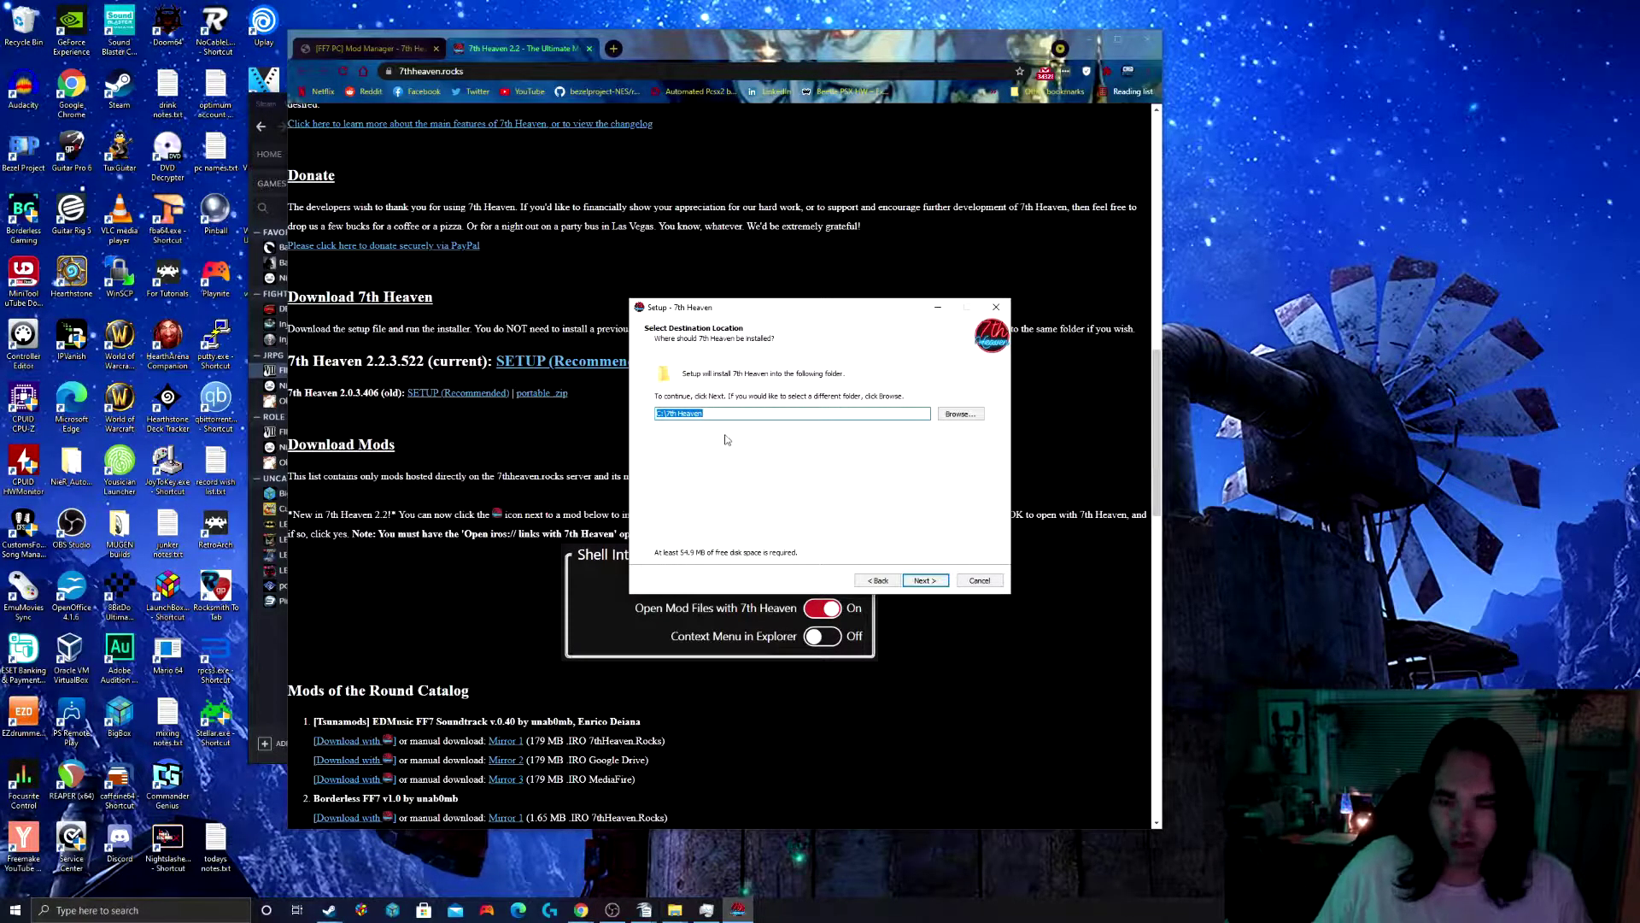
Step: Replace the installation destination folder with d:\games\7th heaven\
key("End")
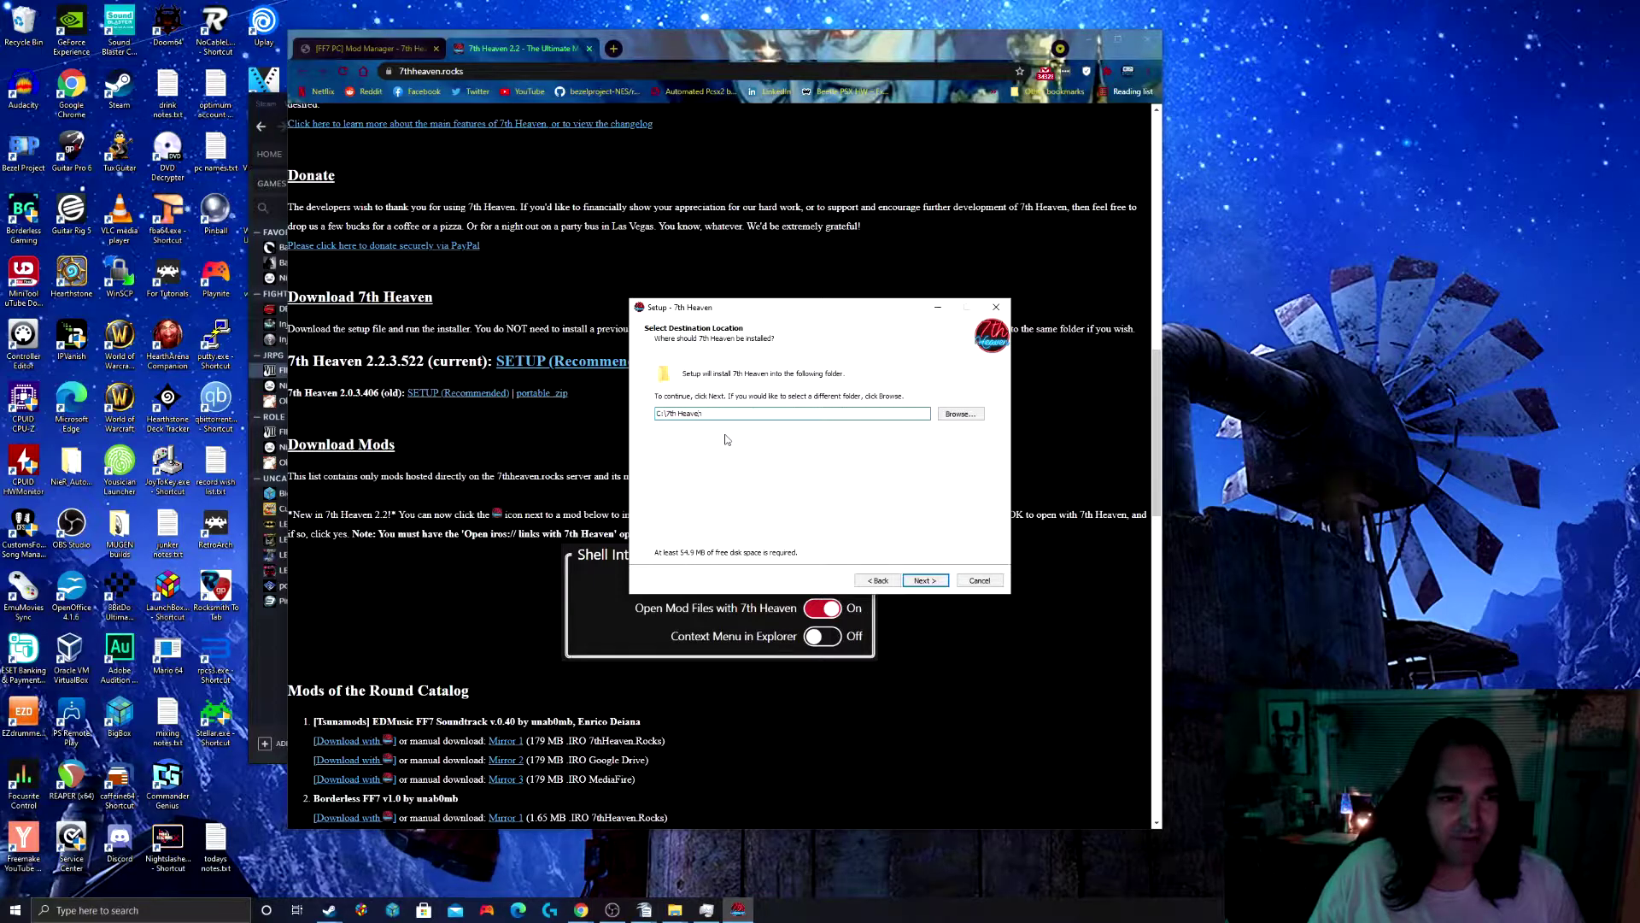
key("BackSpace")
key("BackSpace")
key("BackSpace")
key("BackSpace")
key("BackSpace")
key("BackSpace")
key("BackSpace")
key("BackSpace")
key("BackSpace")
key("BackSpace")
key("BackSpace")
key("BackSpace")
key("BackSpace")
type("d:\\")
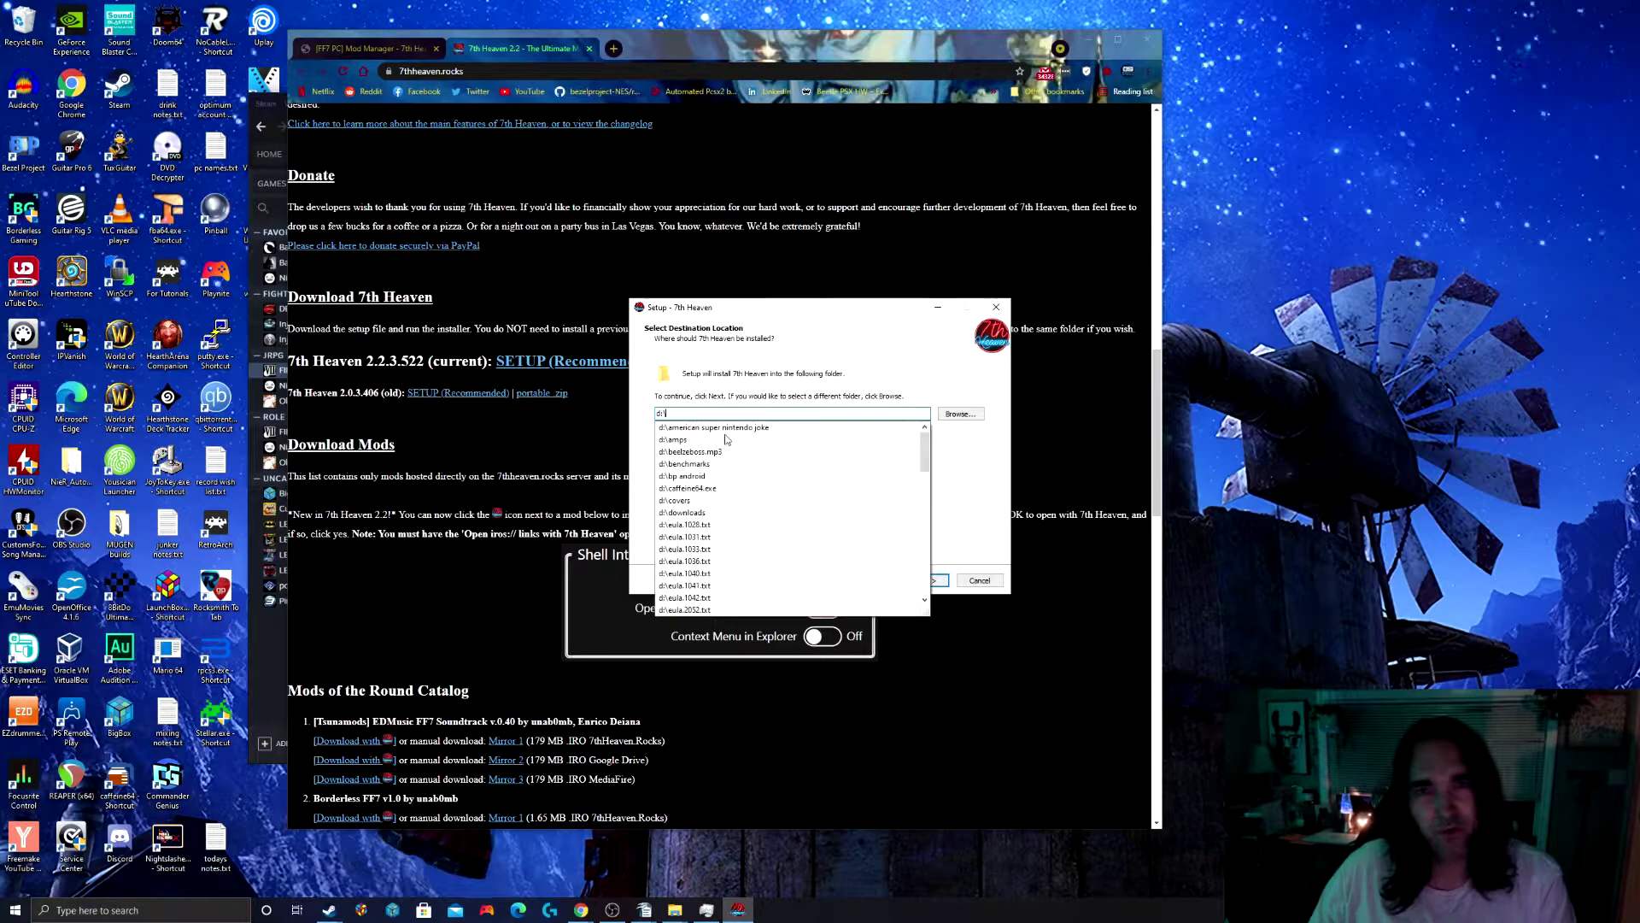
type("games\\7th h")
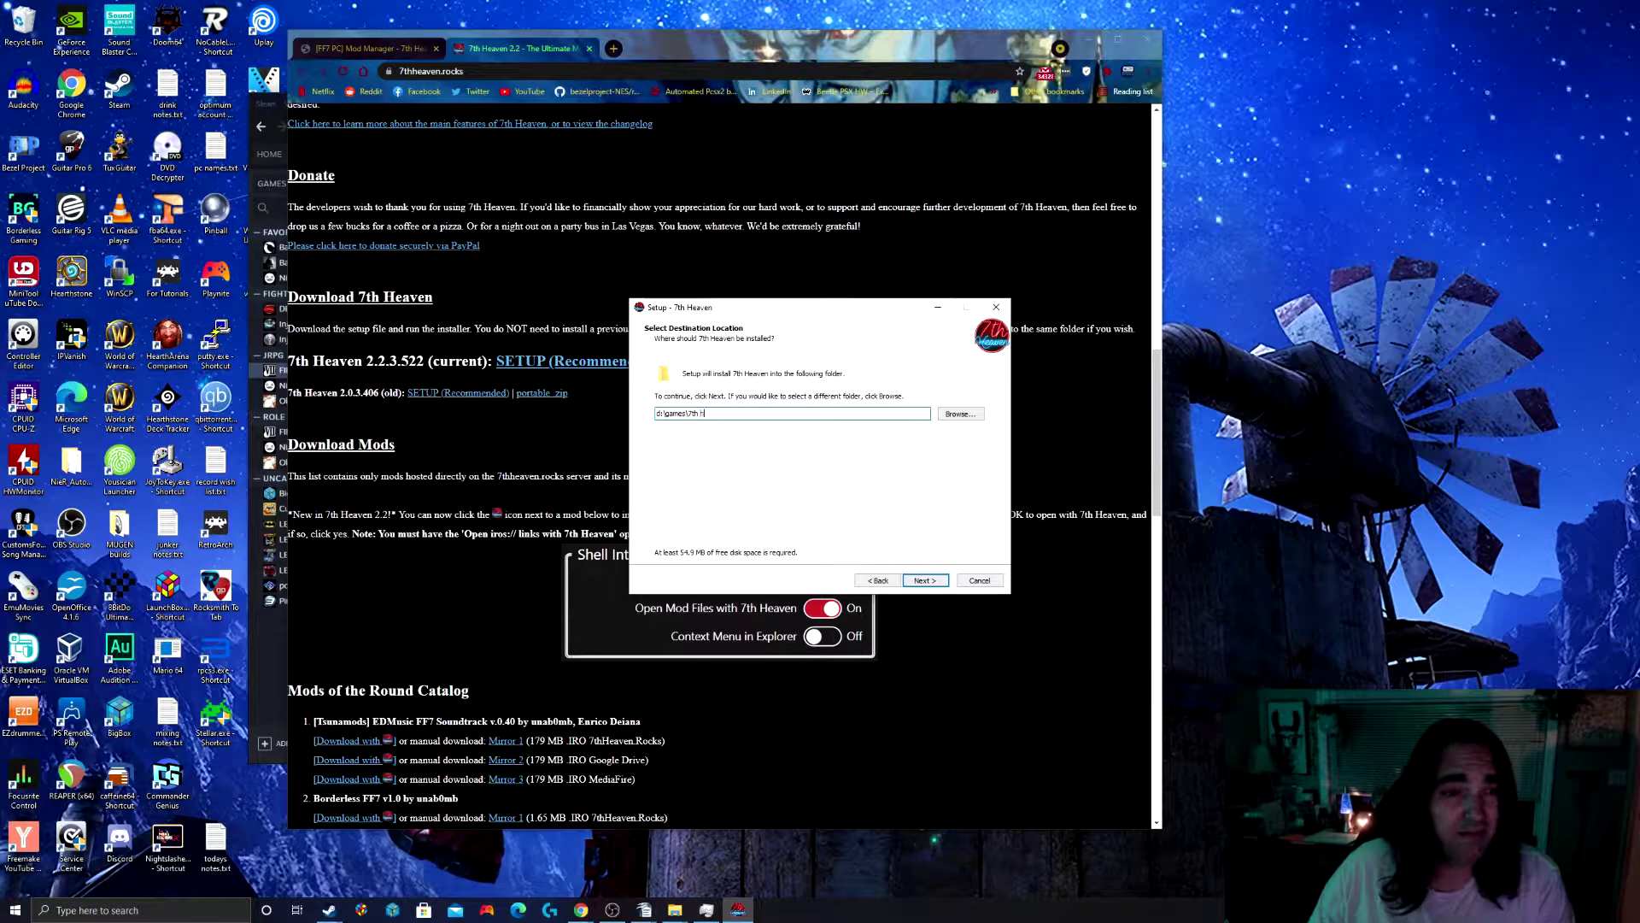
type("eaven\\")
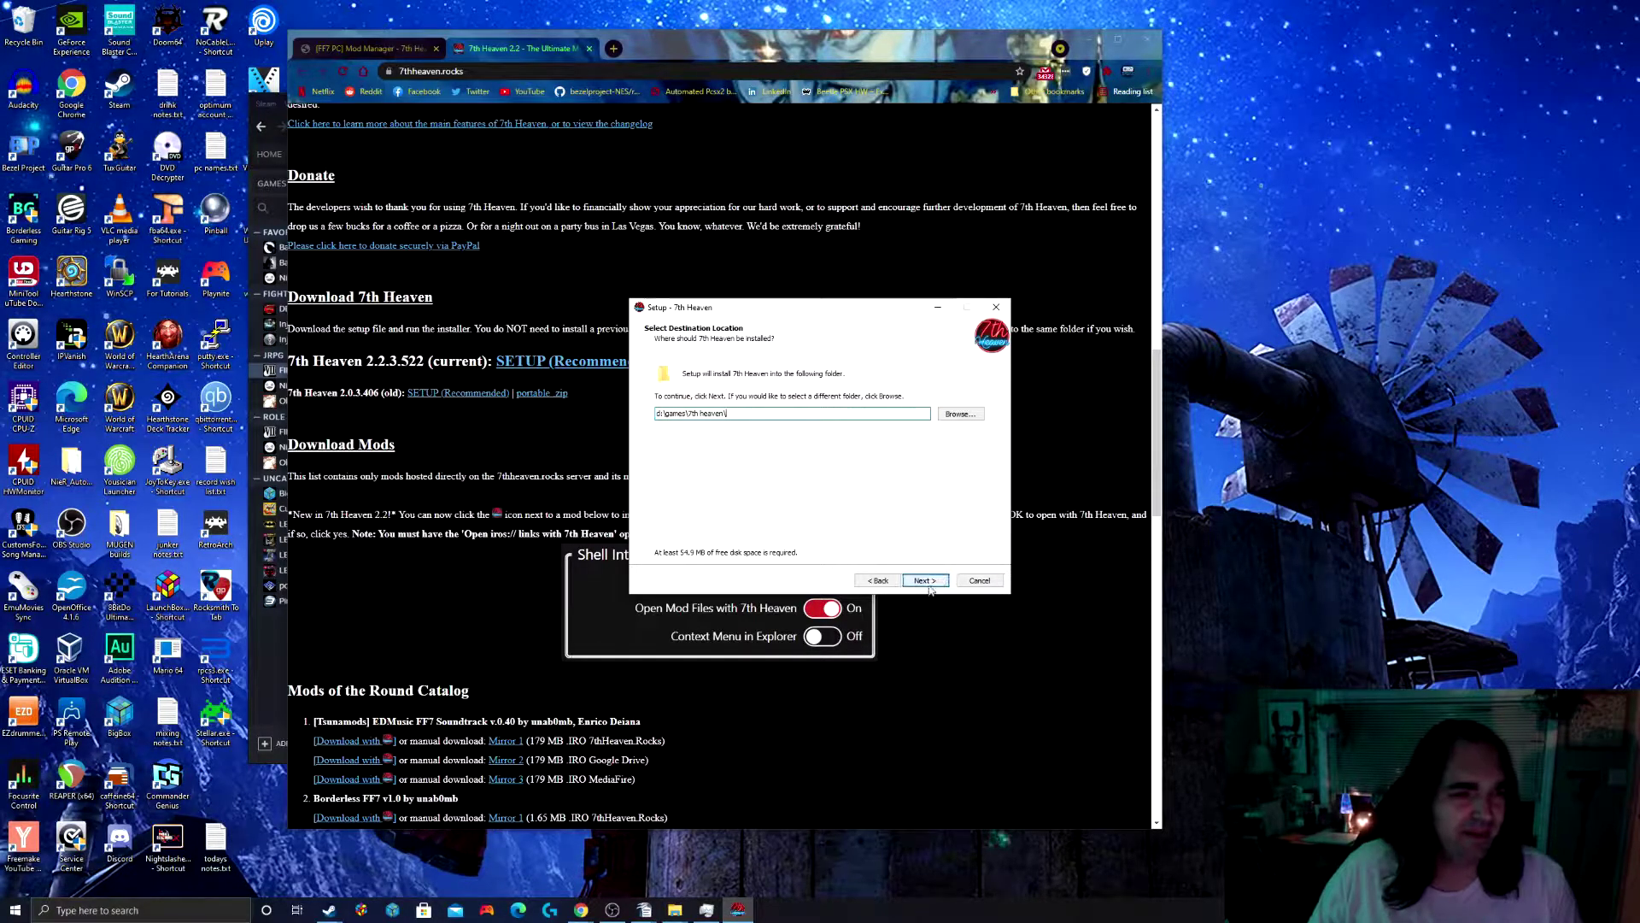
Step: Complete the 7th Heaven installation in the chosen folder with a desktop shortcut, and launch the program
left_click(928, 586)
left_click(928, 586)
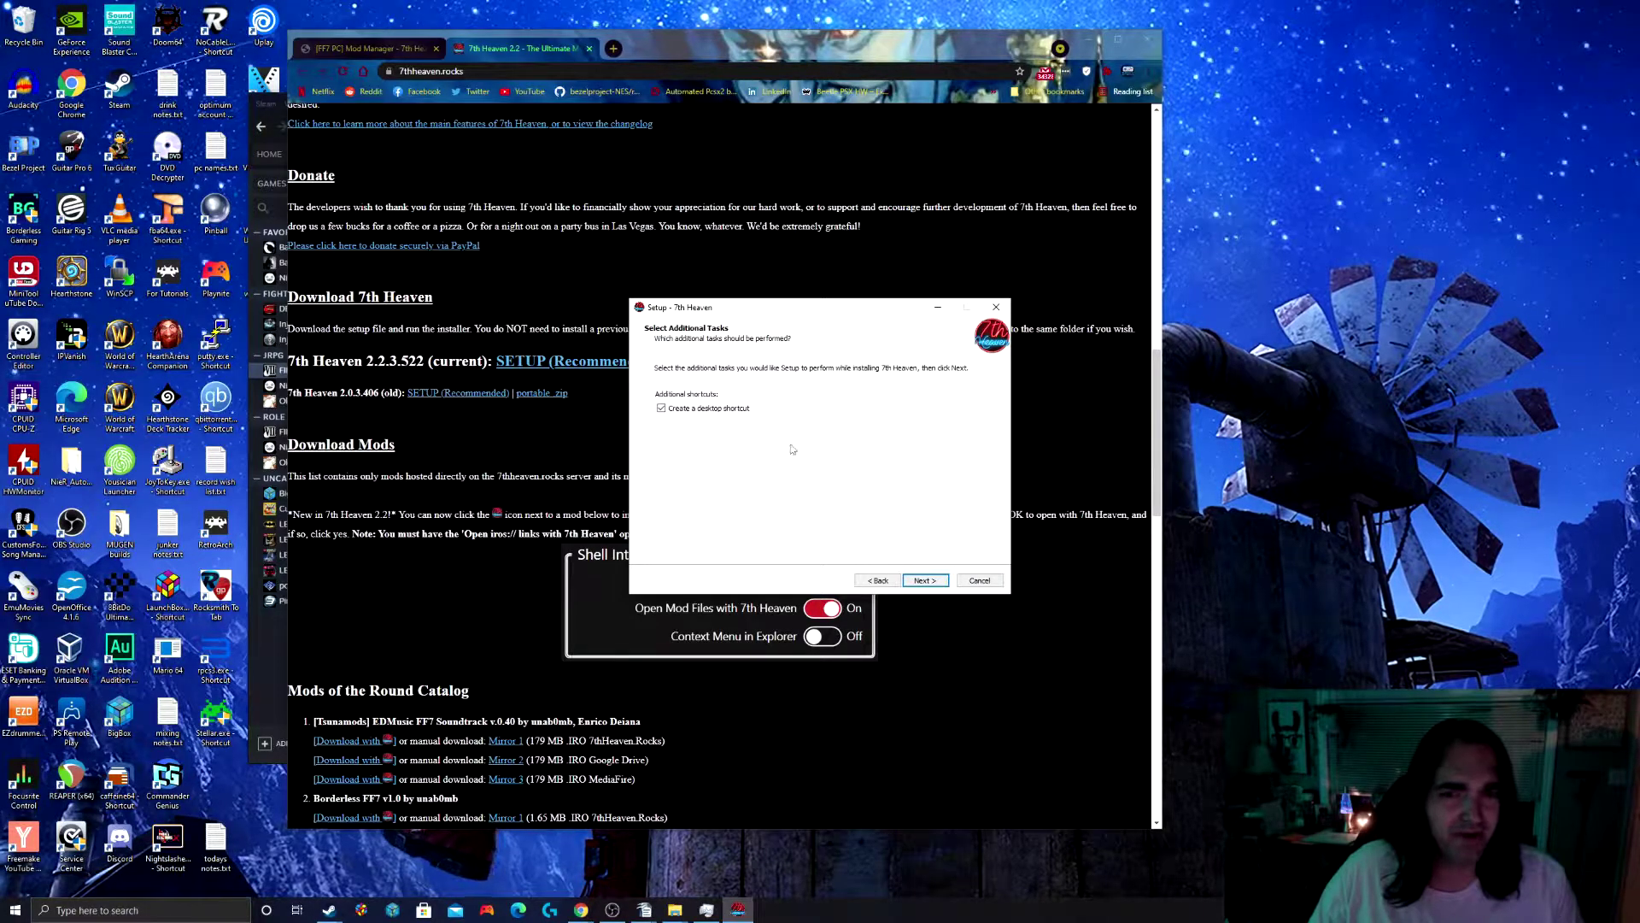
left_click(928, 583)
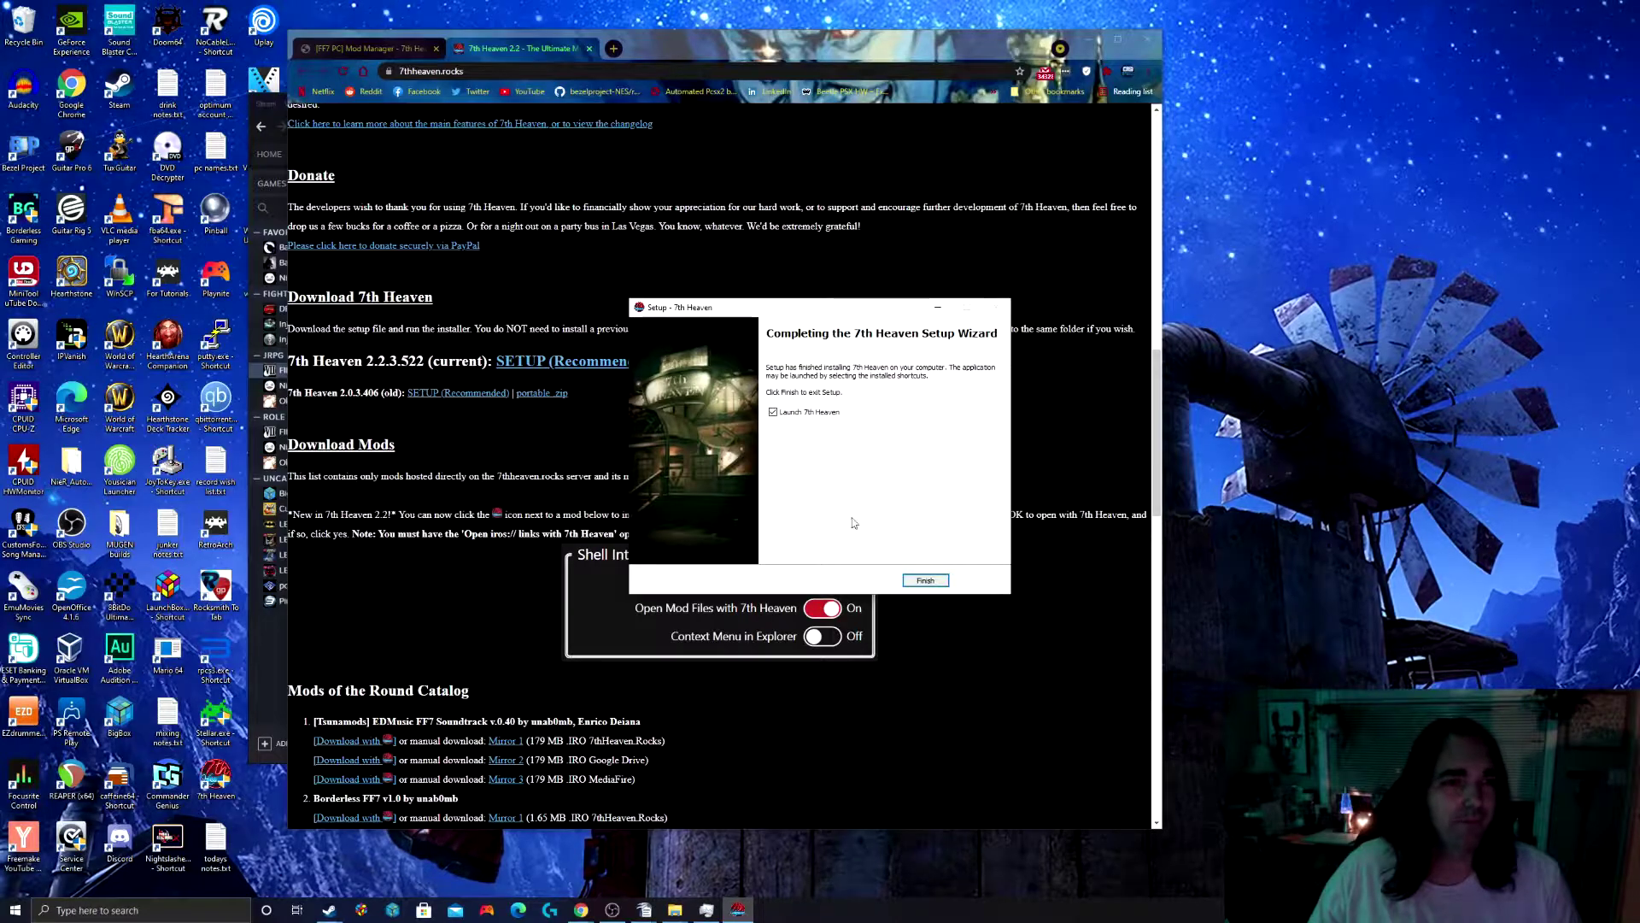
left_click(928, 581)
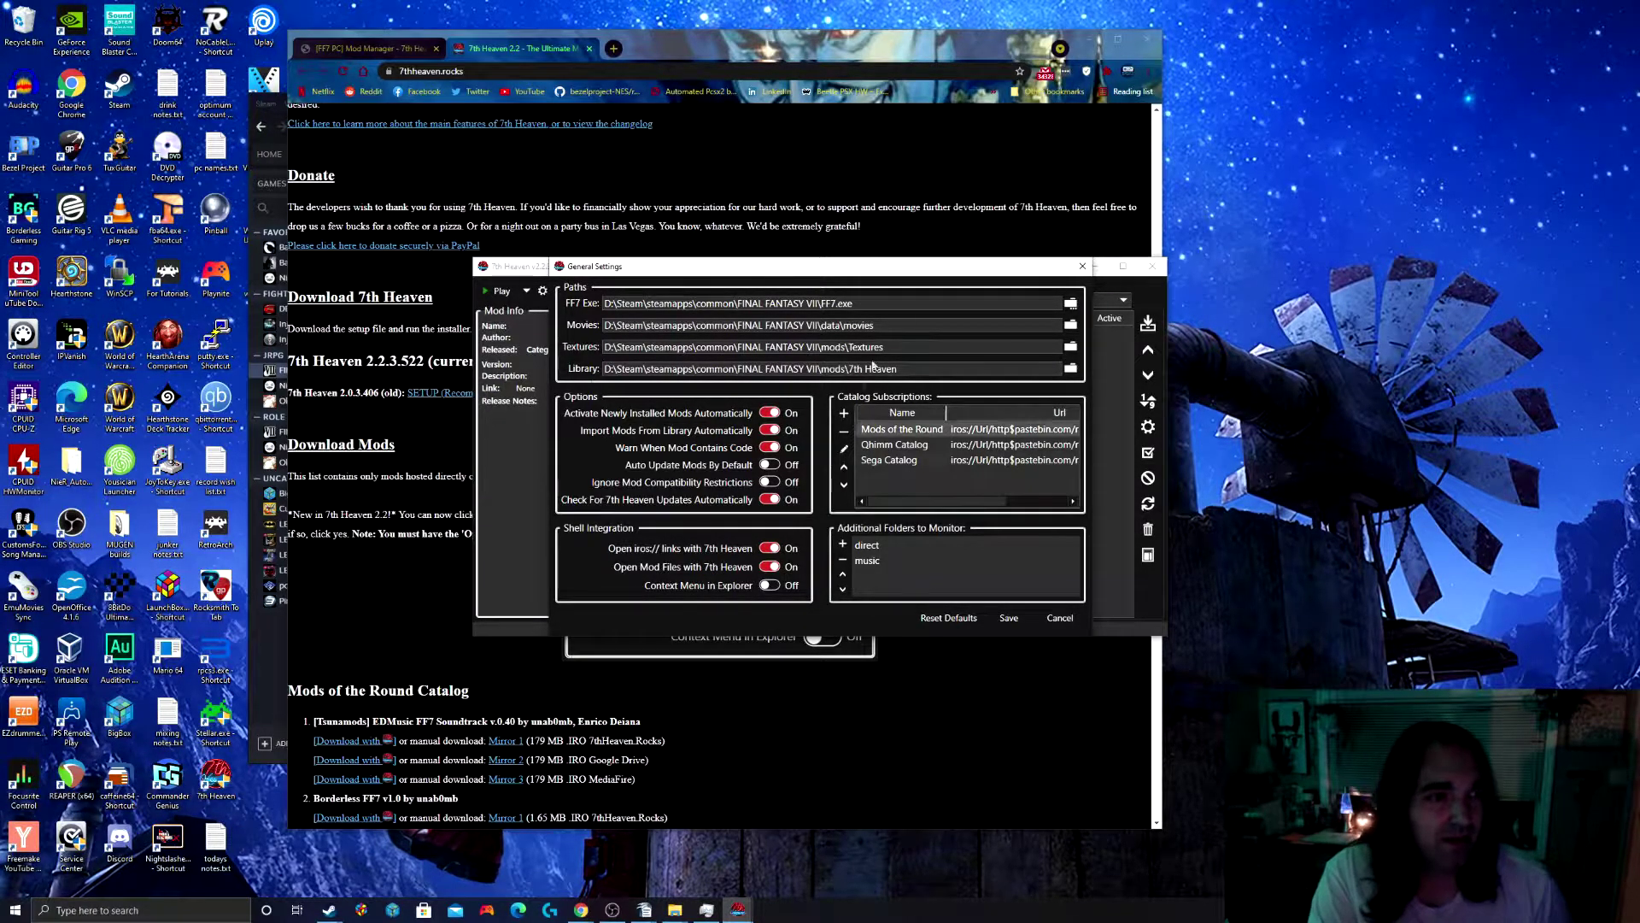
Step: Set the FF7 Exe path to ff7.exe in the Steam FINAL FANTASY VII folder and save the general settings
left_click(1072, 306)
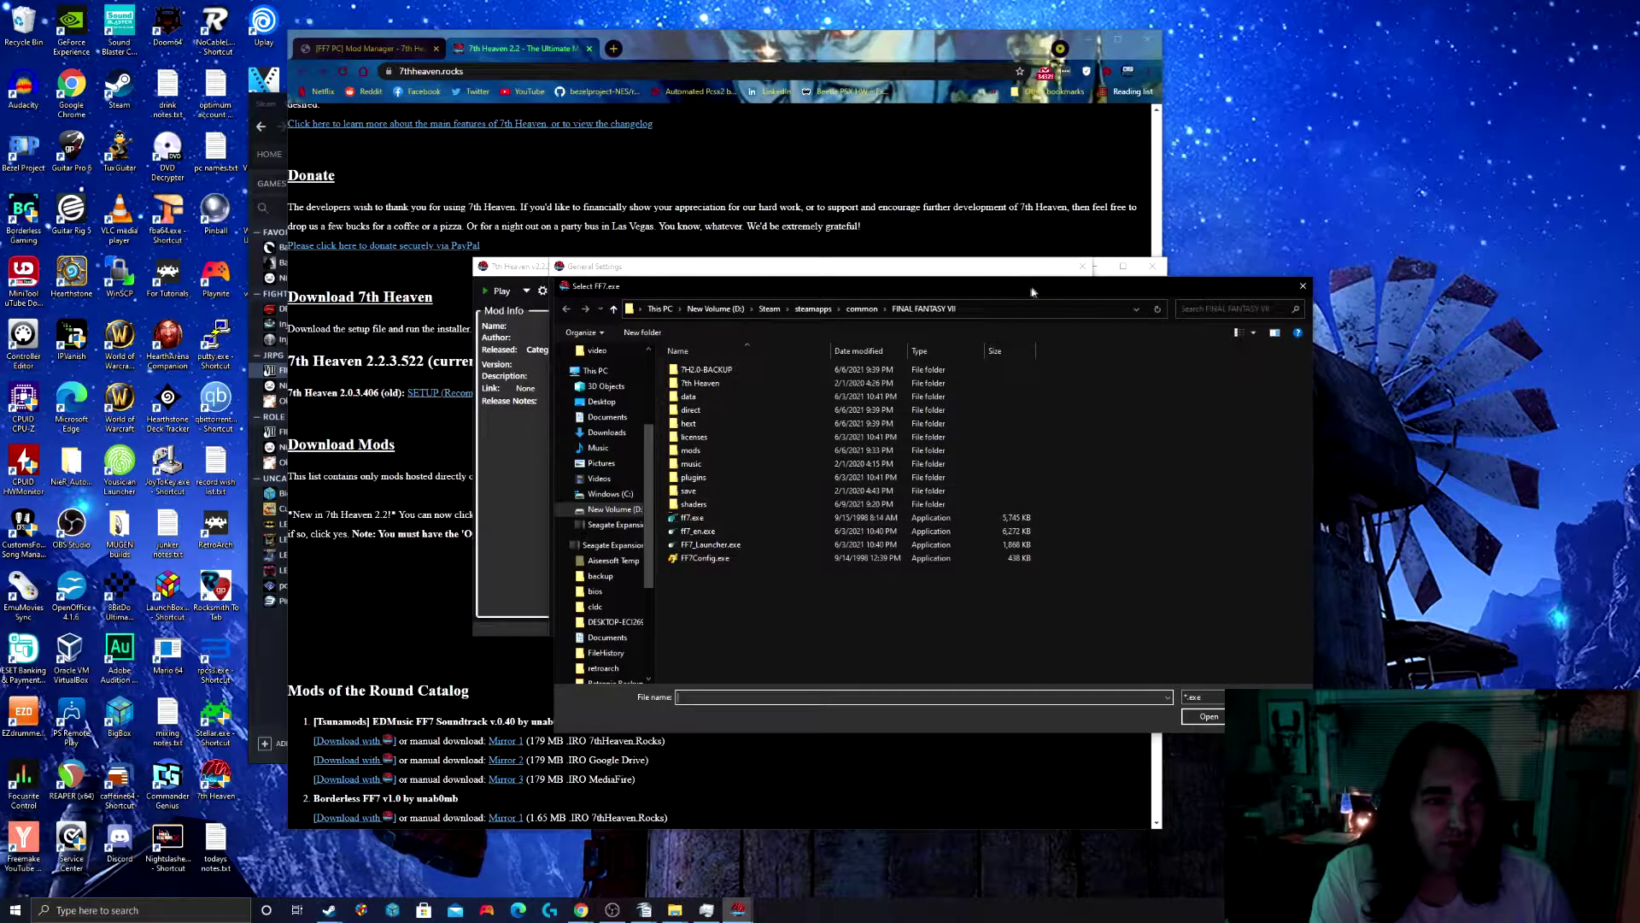
double_click(692, 518)
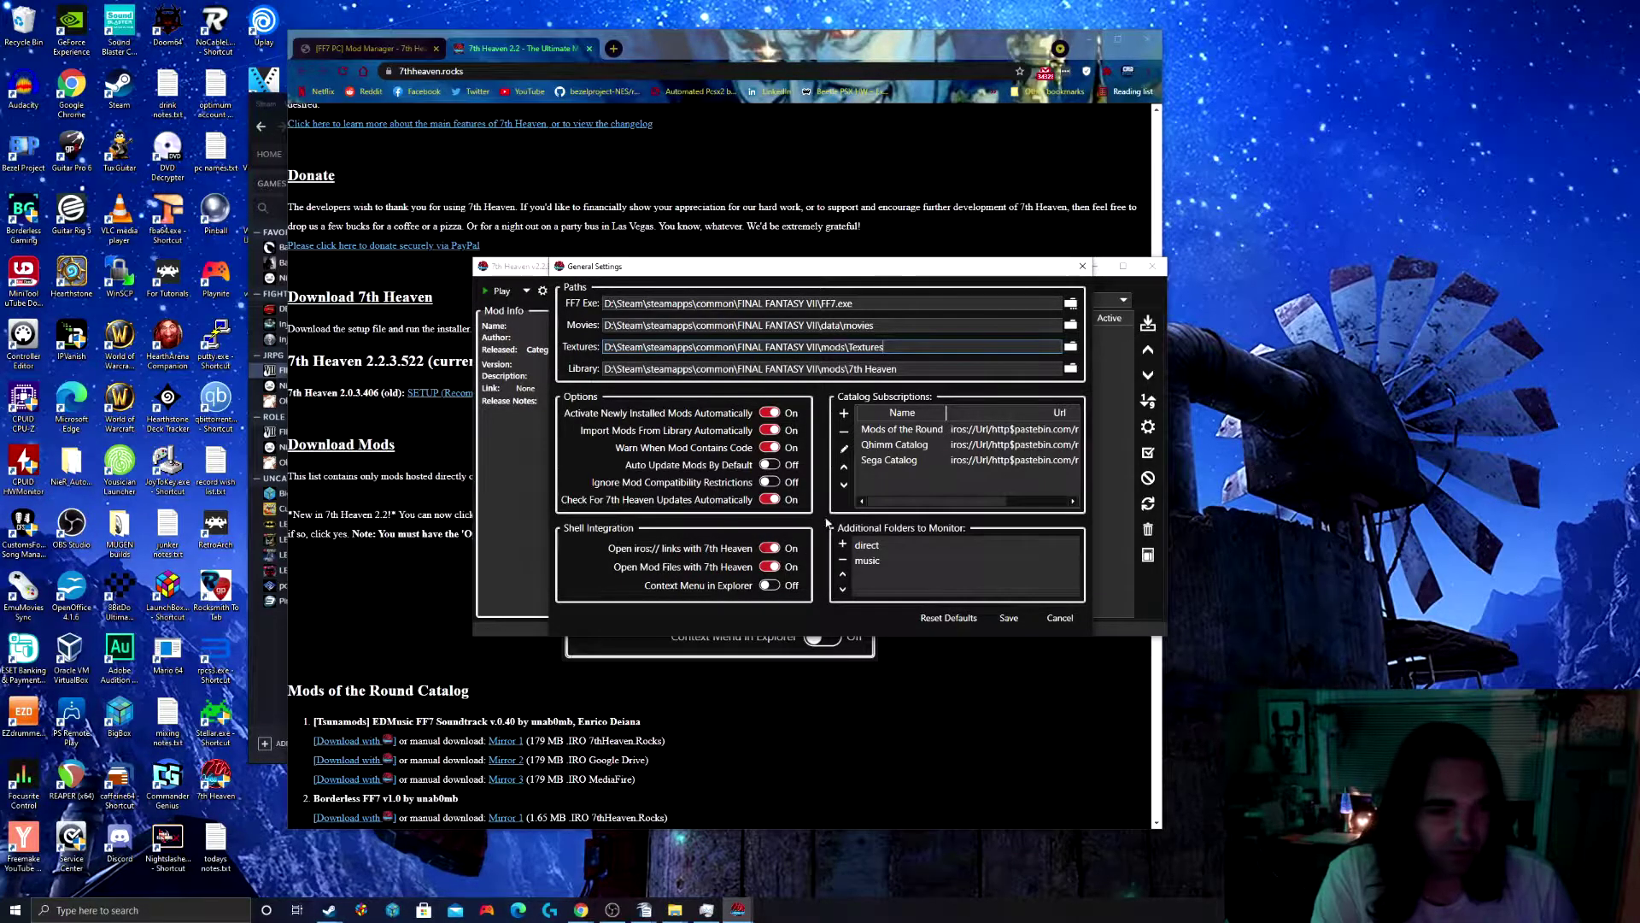
left_click(1009, 616)
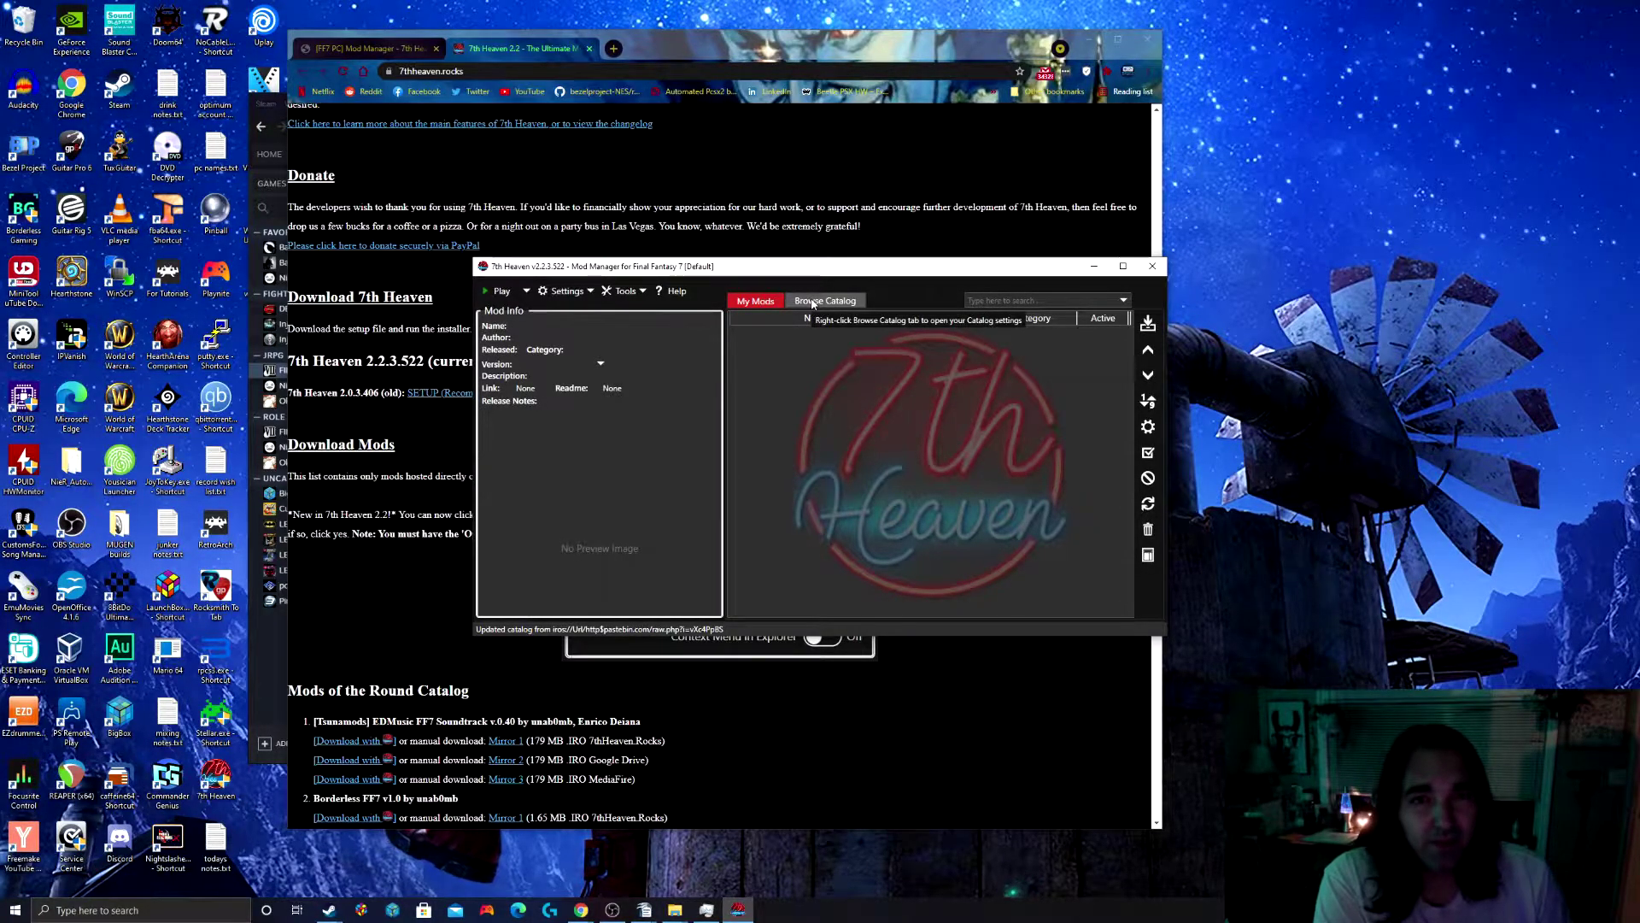
Step: Open the mod catalog and read which mods the Remako install guide in the browser says to download and enable
left_click(812, 303)
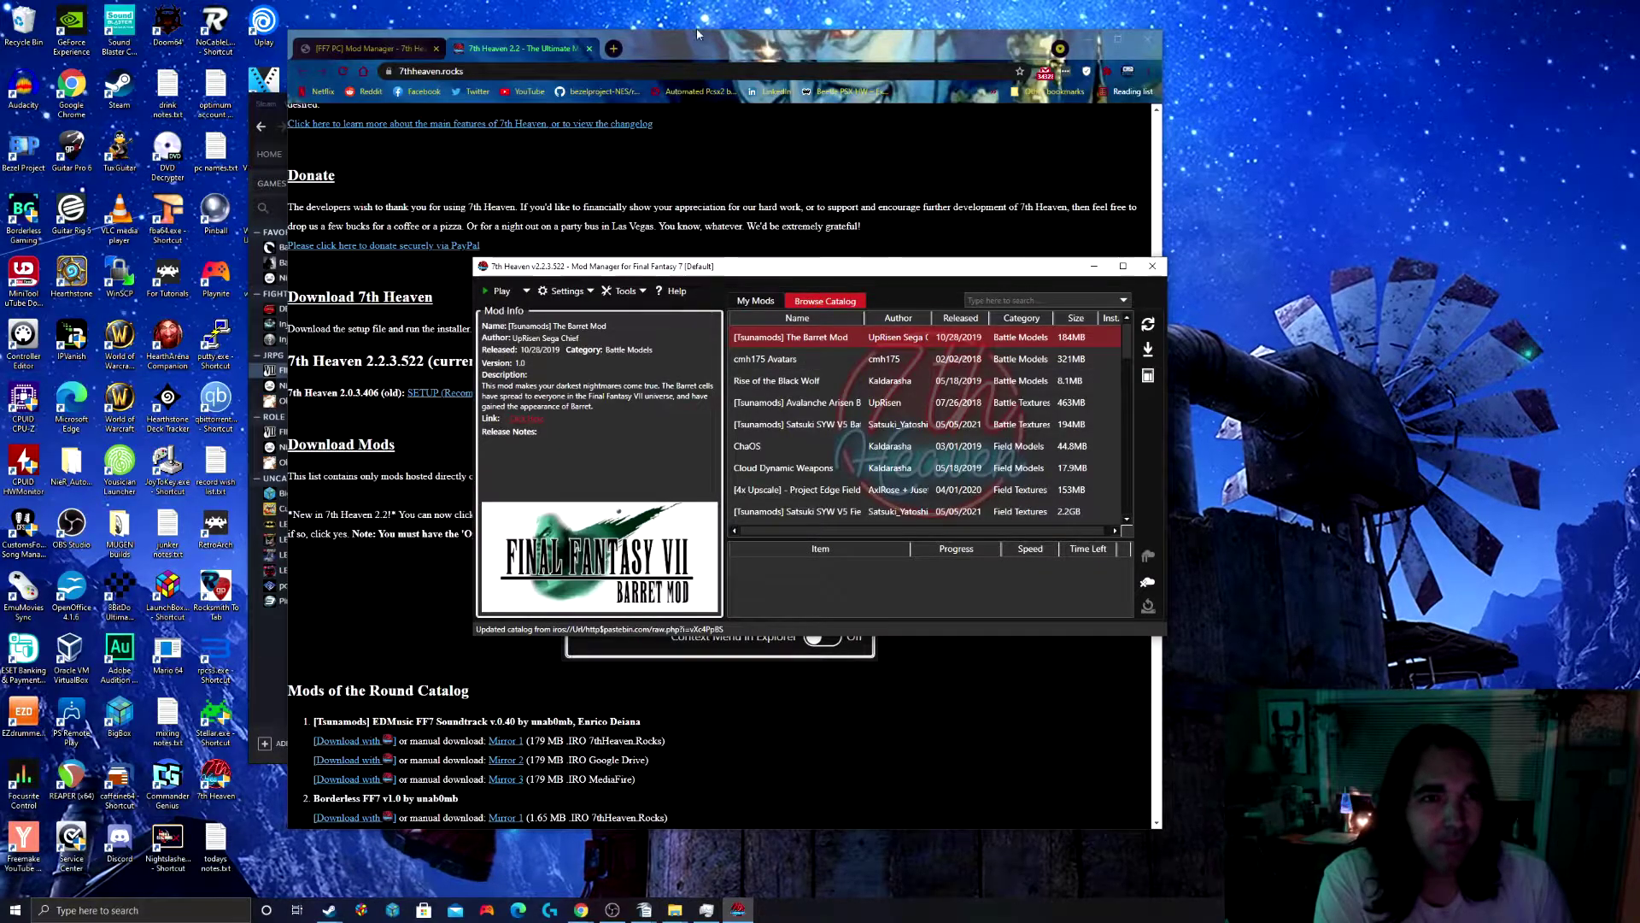
left_click_drag(775, 270, 686, 305)
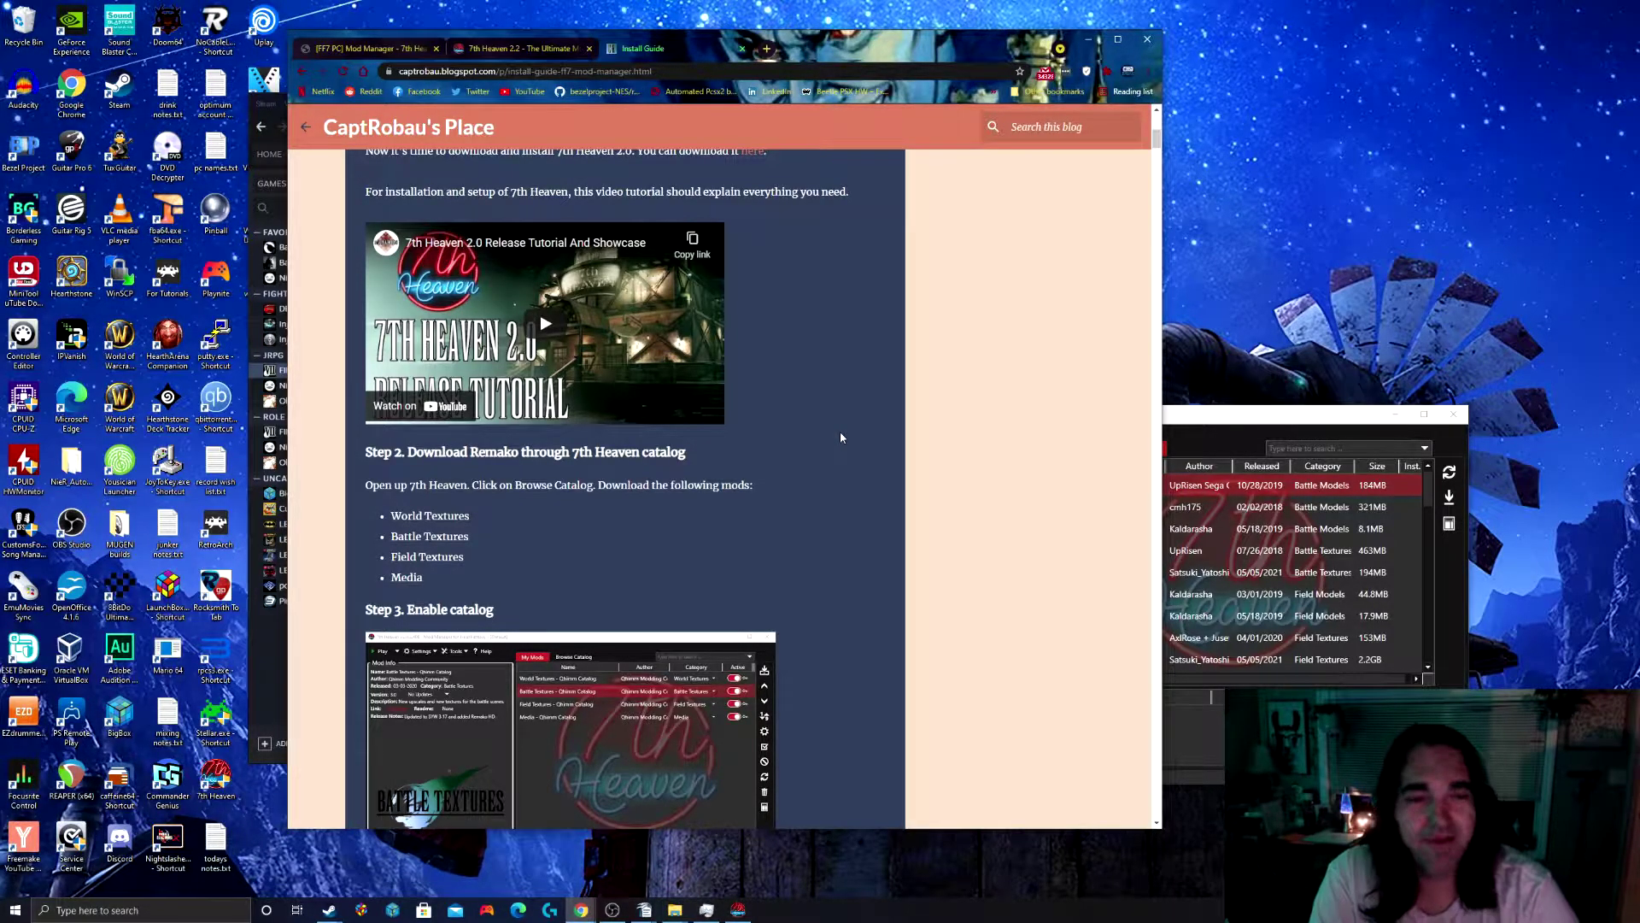
scroll(829, 437, "down", 3)
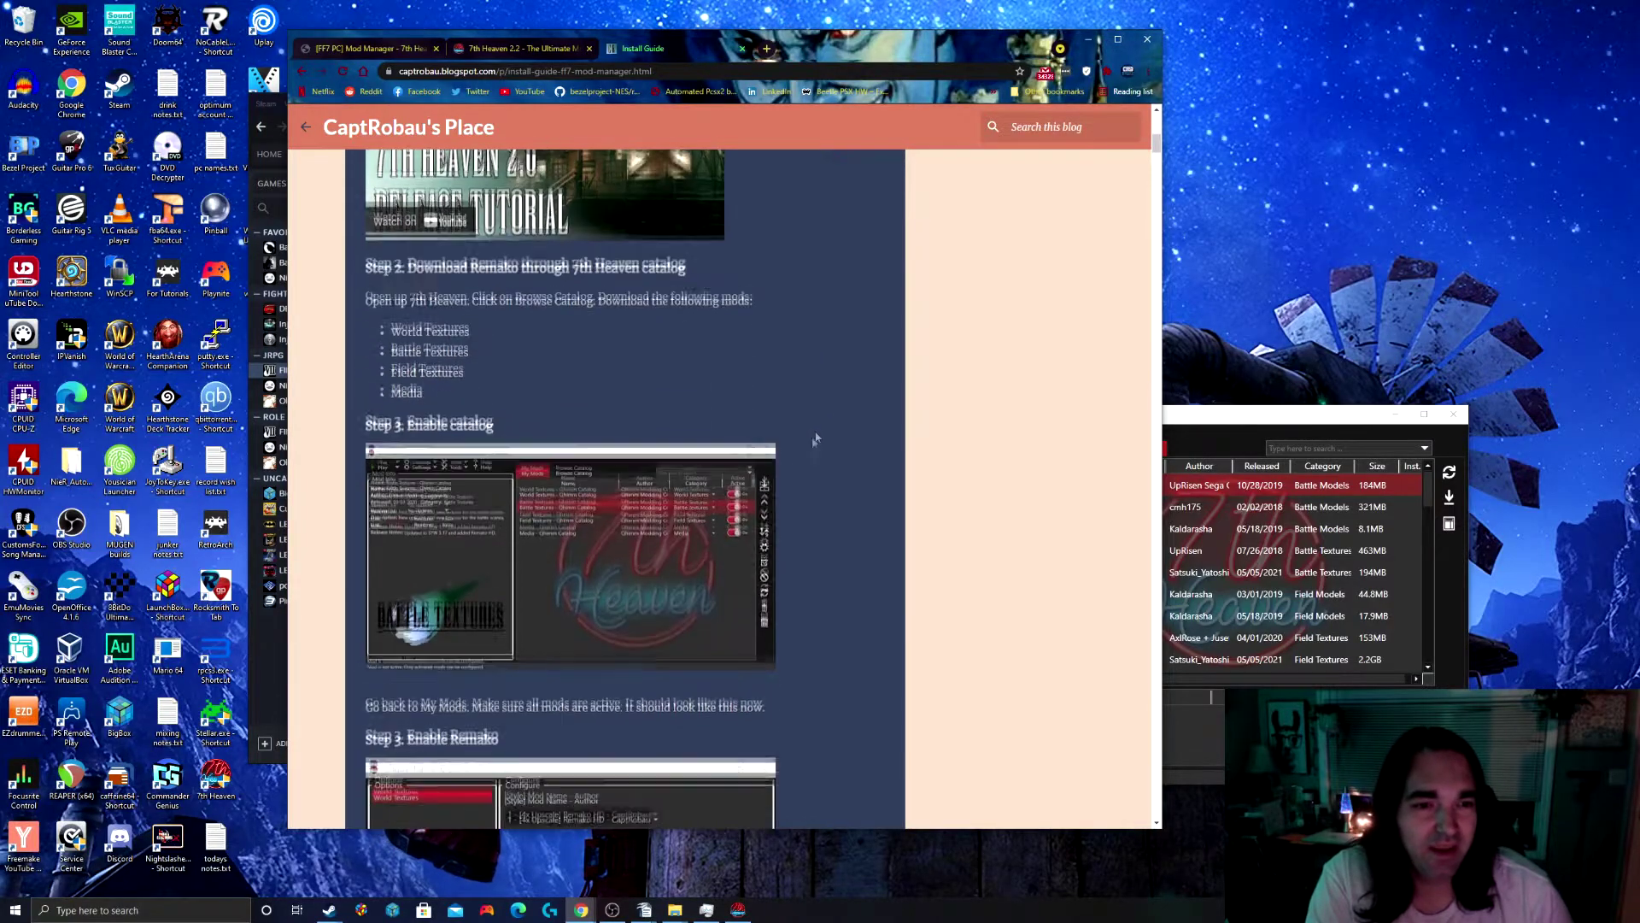
scroll(641, 503, "down", 1)
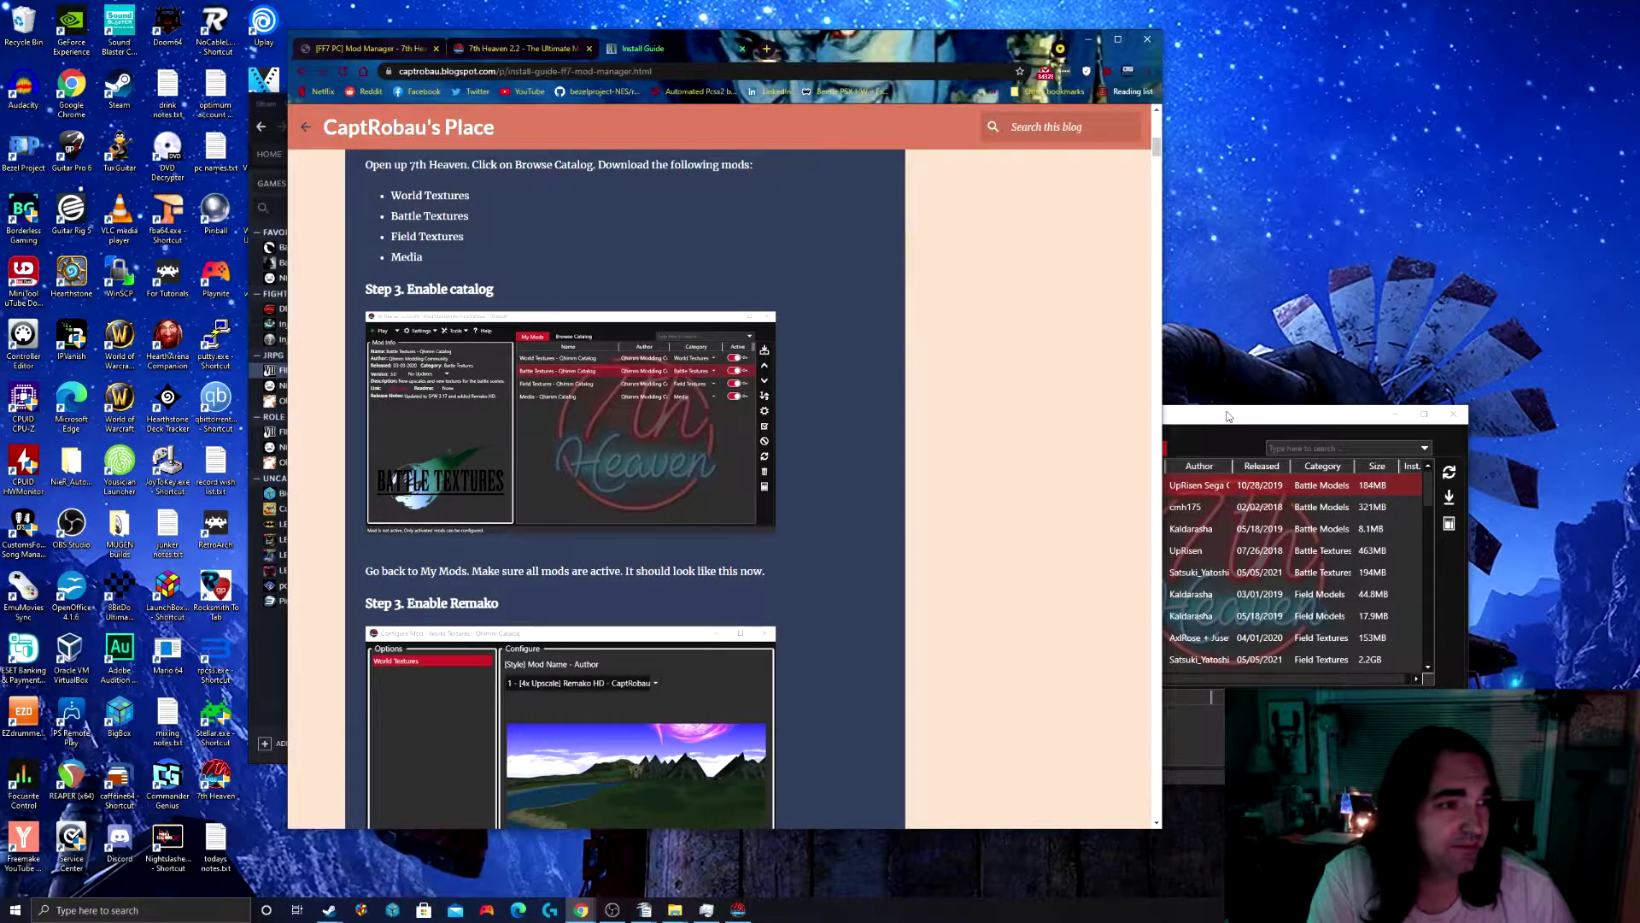
Step: Search the 7th Heaven mod catalog for qhimm and look through the matching mods
left_click(1209, 450)
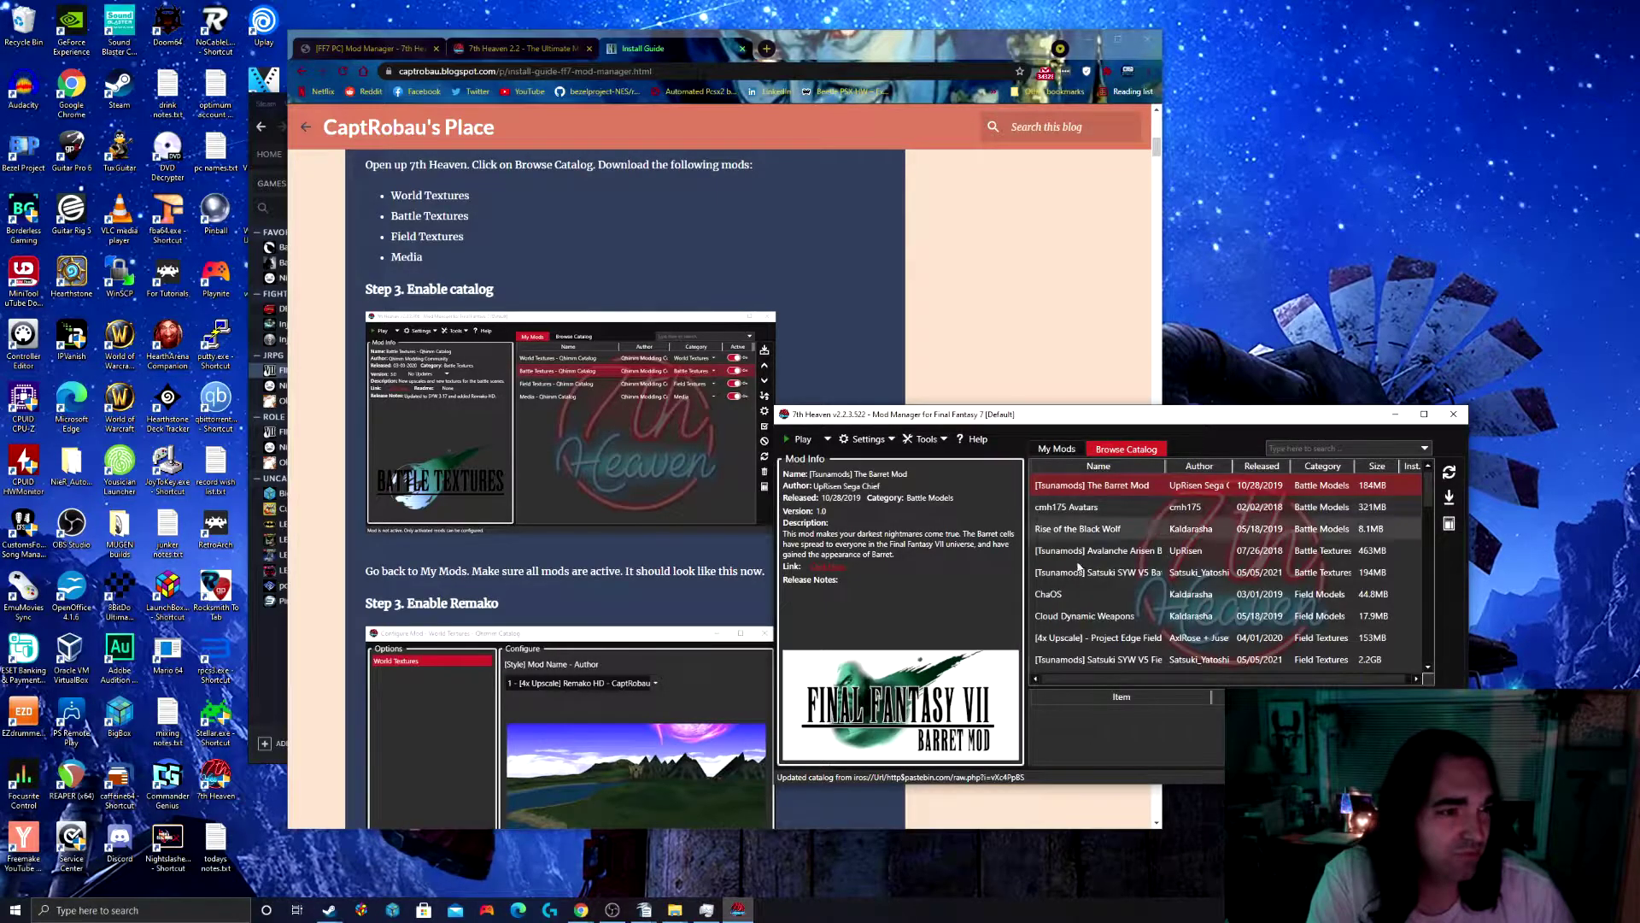
scroll(1297, 568, "down", 8)
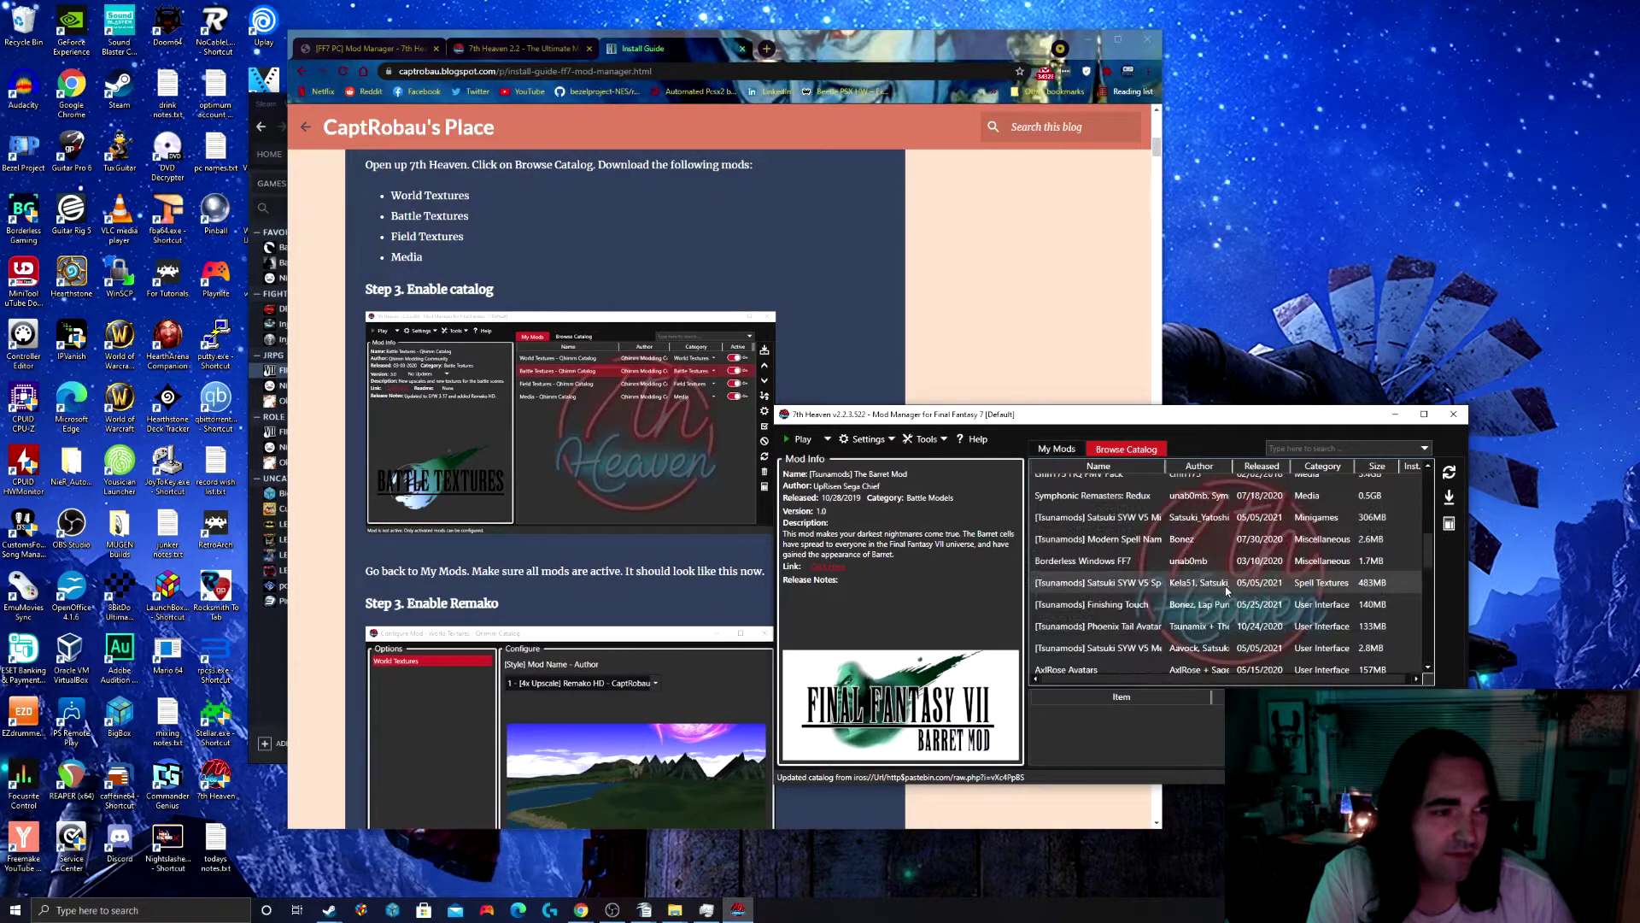
scroll(1219, 598, "down", 5)
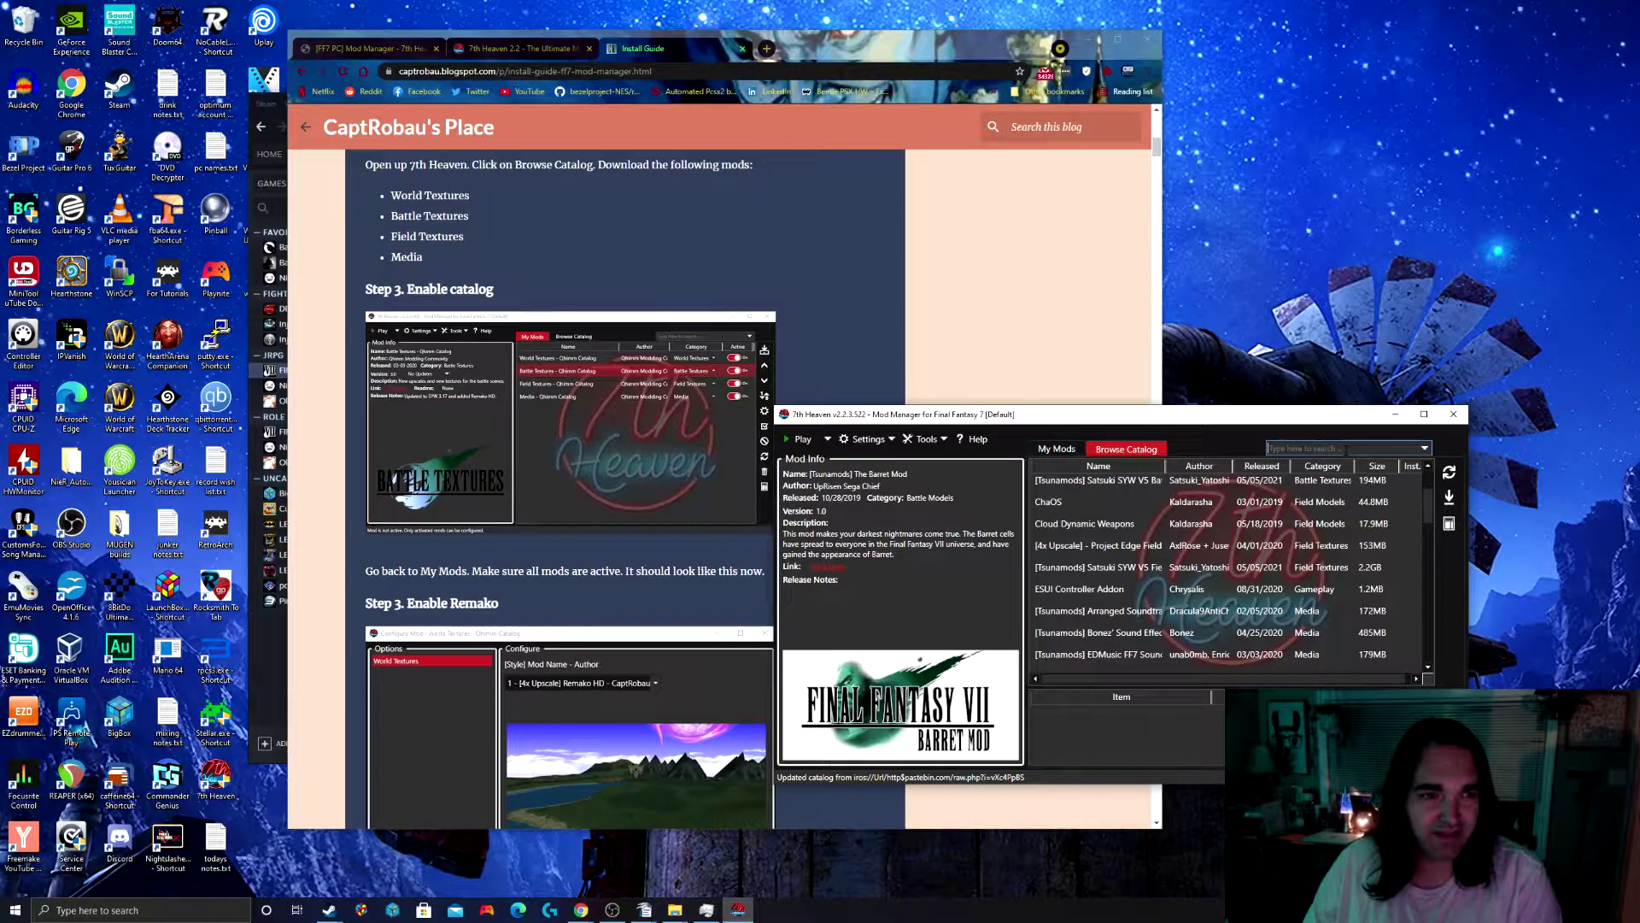
type("qhimm")
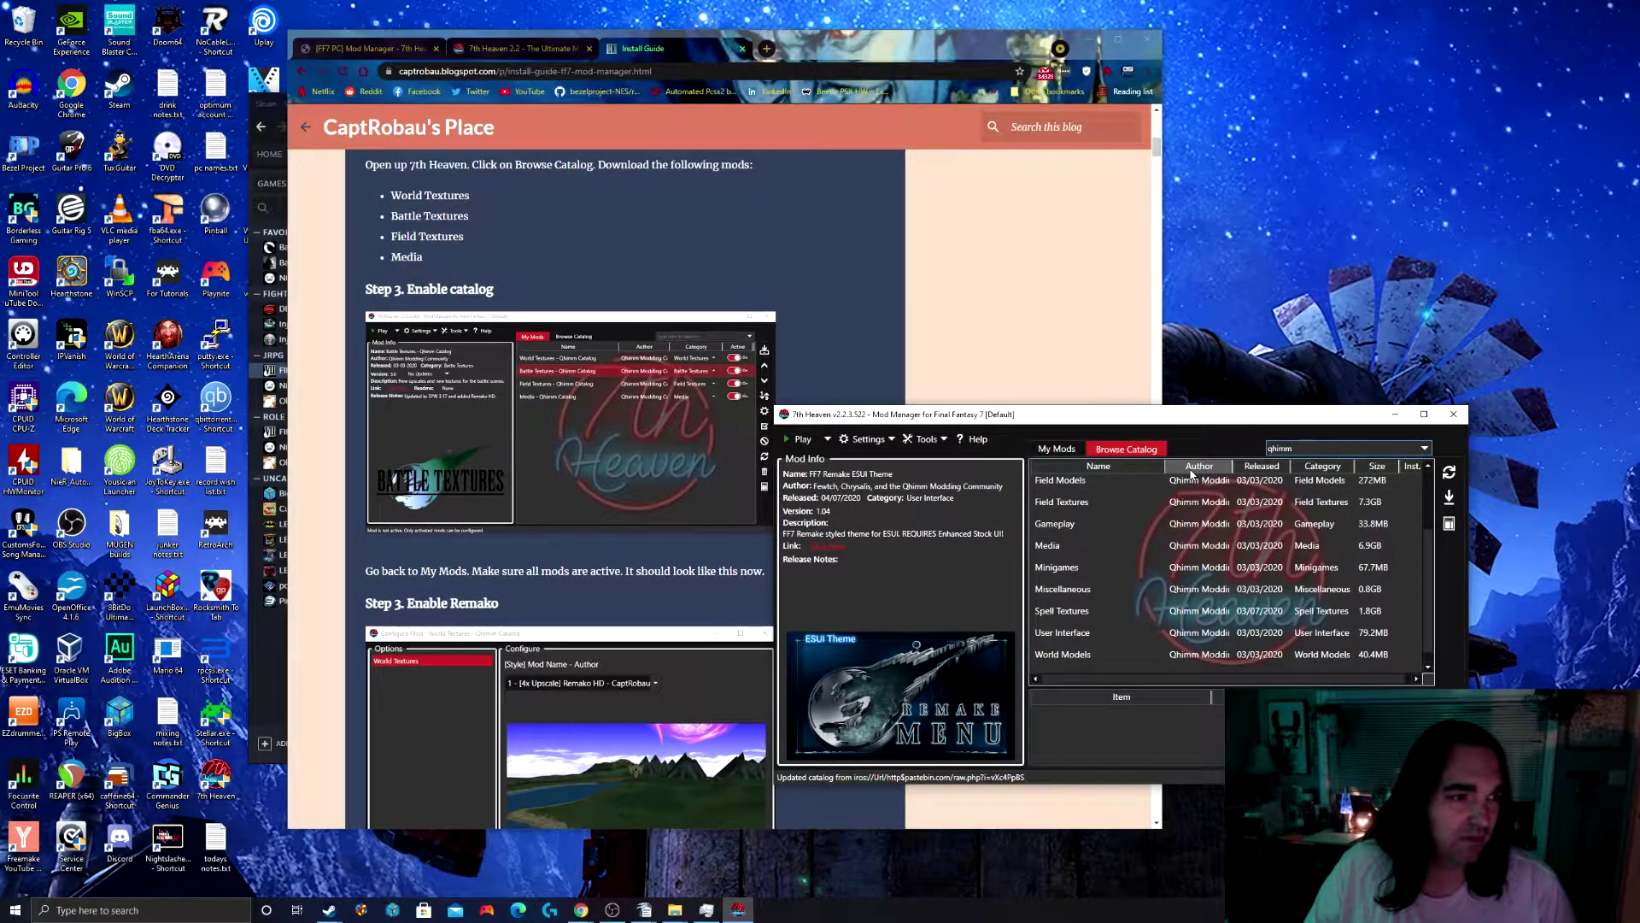
scroll(1225, 555, "down", 1)
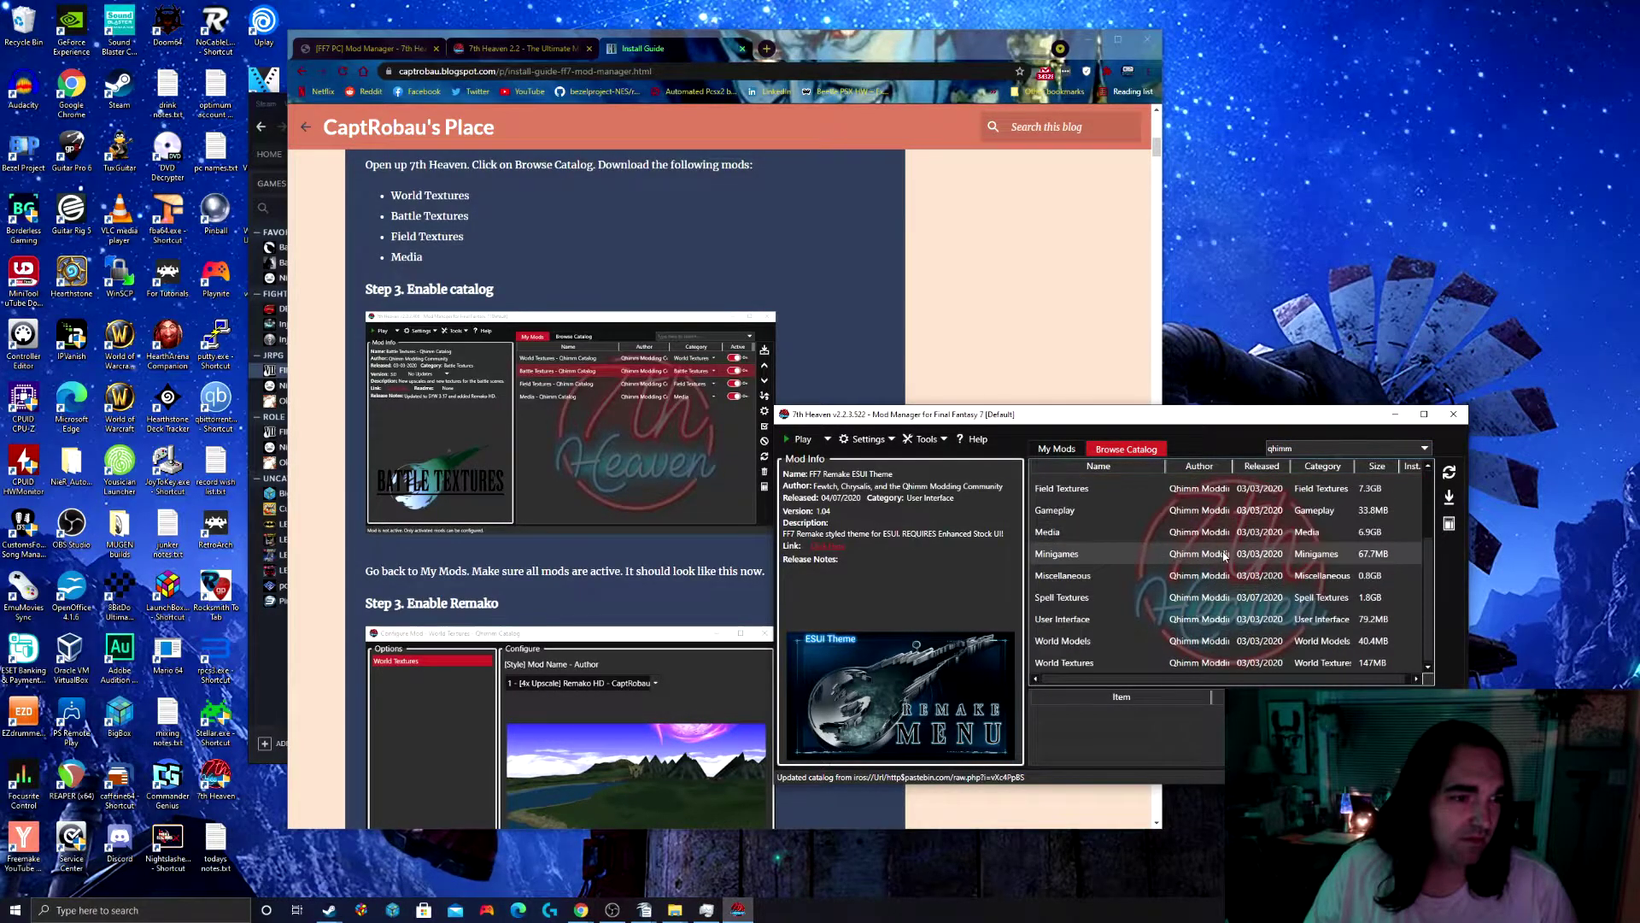
scroll(1225, 555, "up", 2)
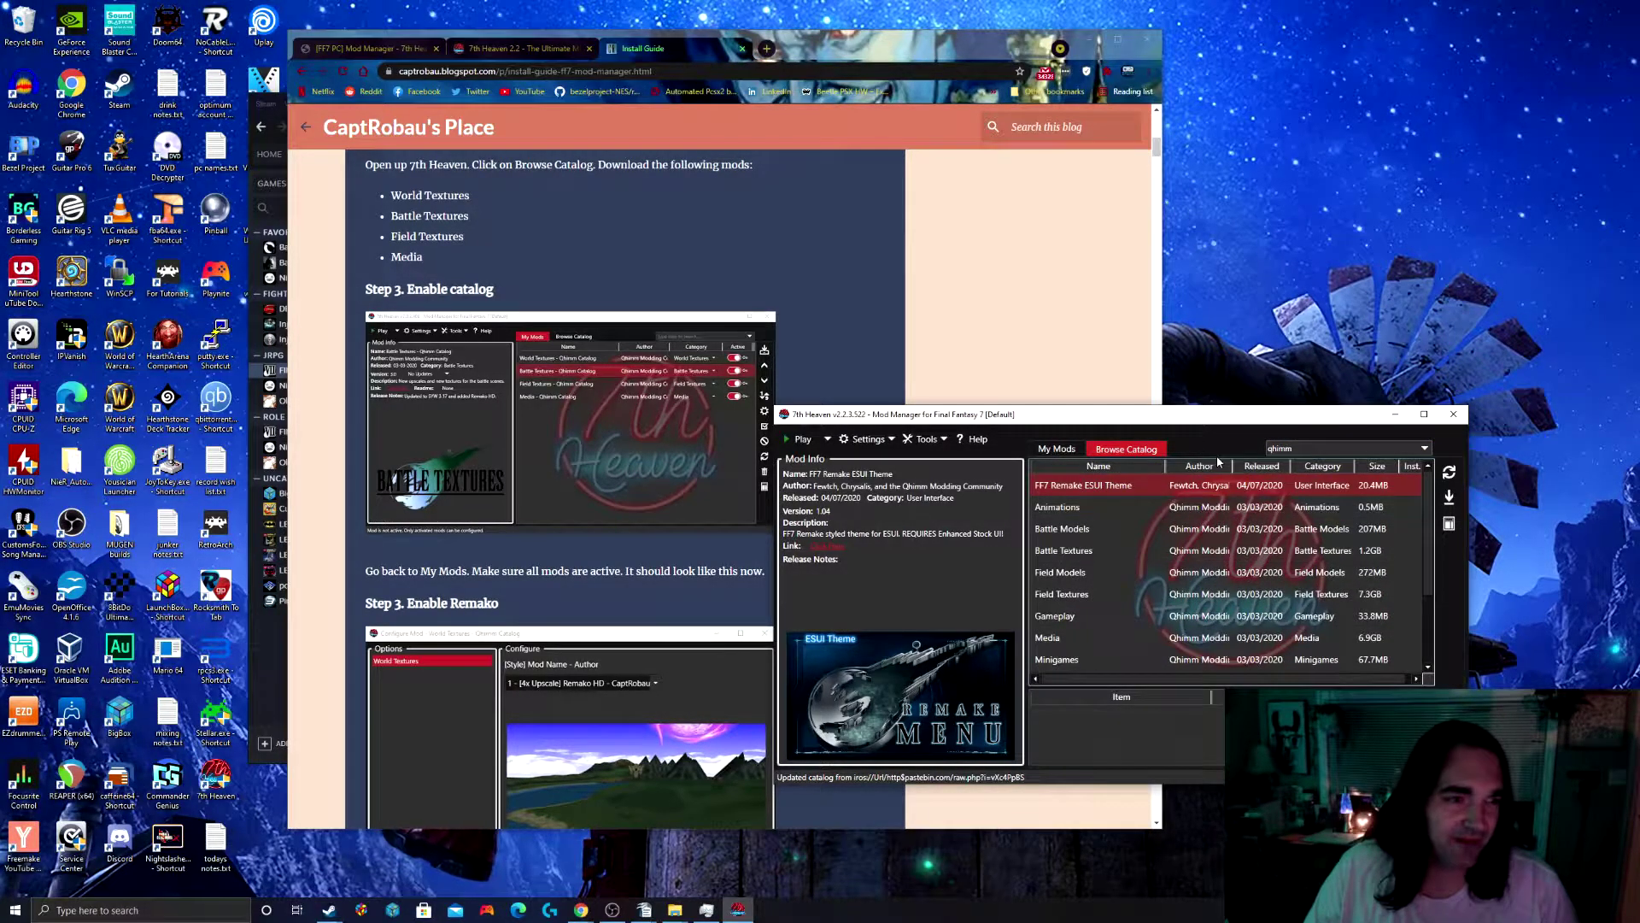
Step: Download the World Textures mod from the filtered catalog
scroll(1176, 529, "down", 2)
left_click(1105, 663)
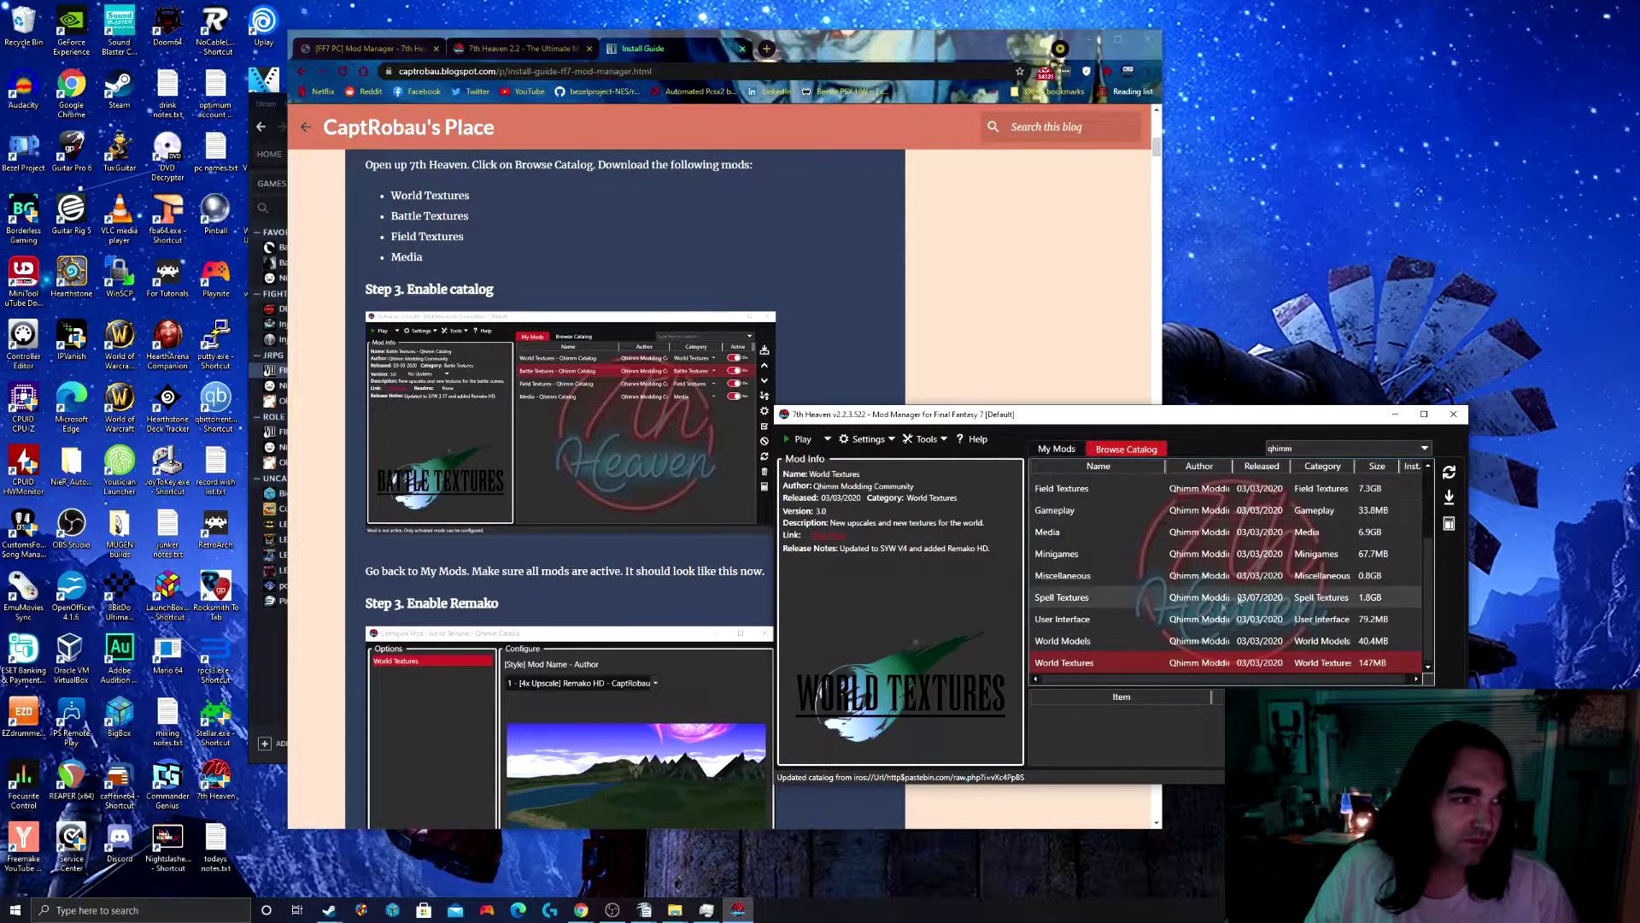
left_click(1449, 497)
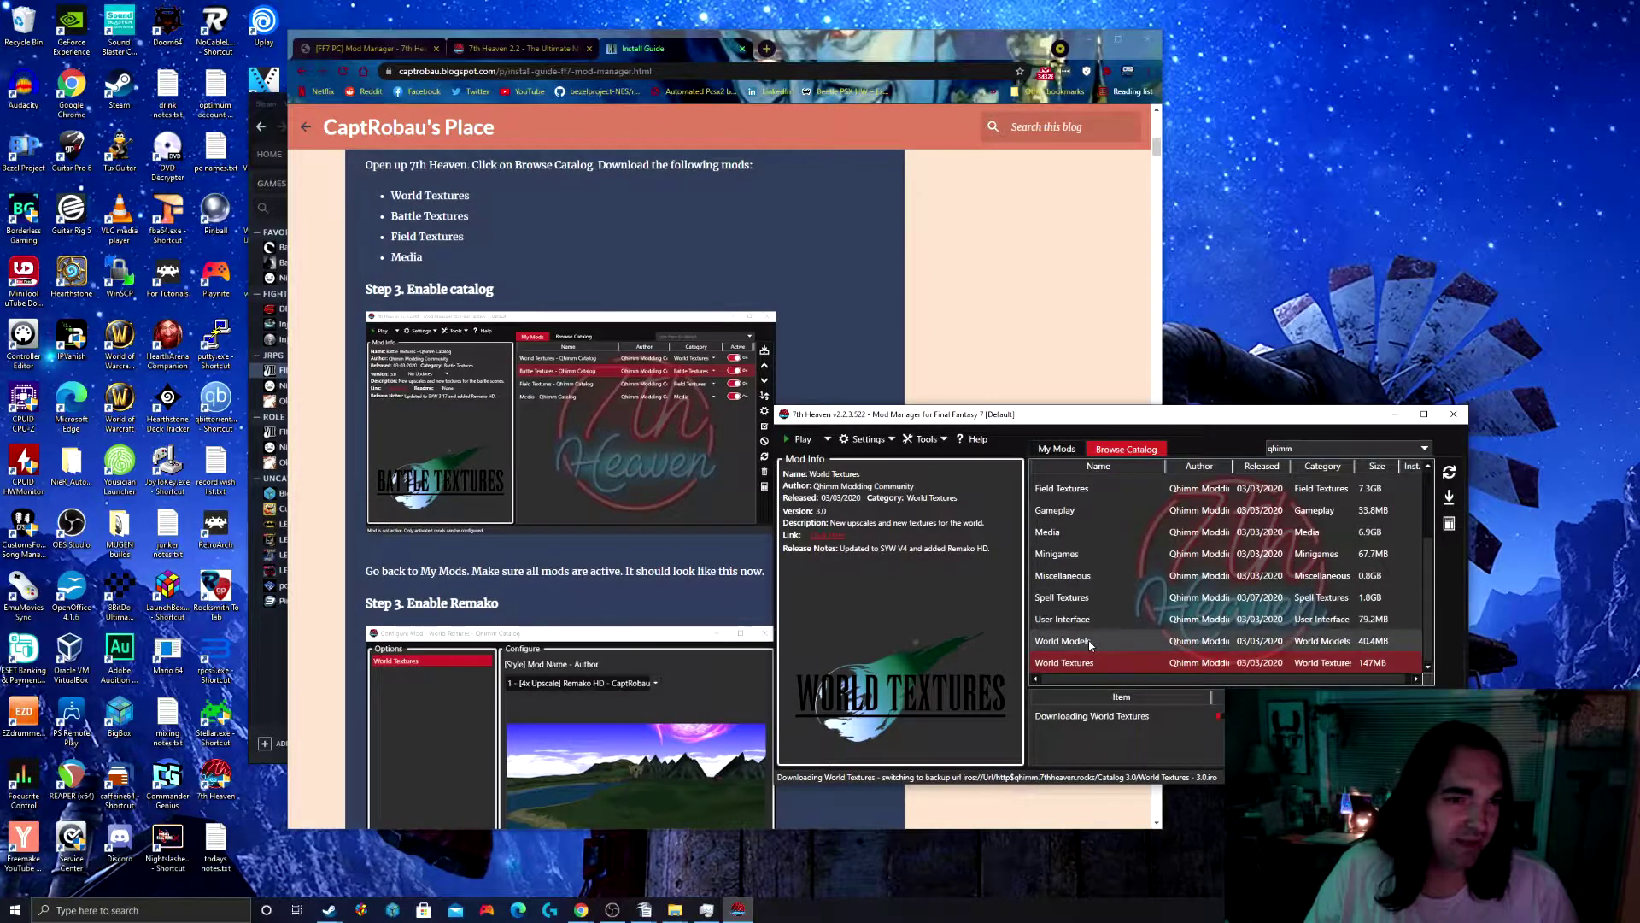
Step: Download the Battle Textures, Field Textures and Media mods by the Qhimm Modding Community
scroll(1094, 555, "up", 3)
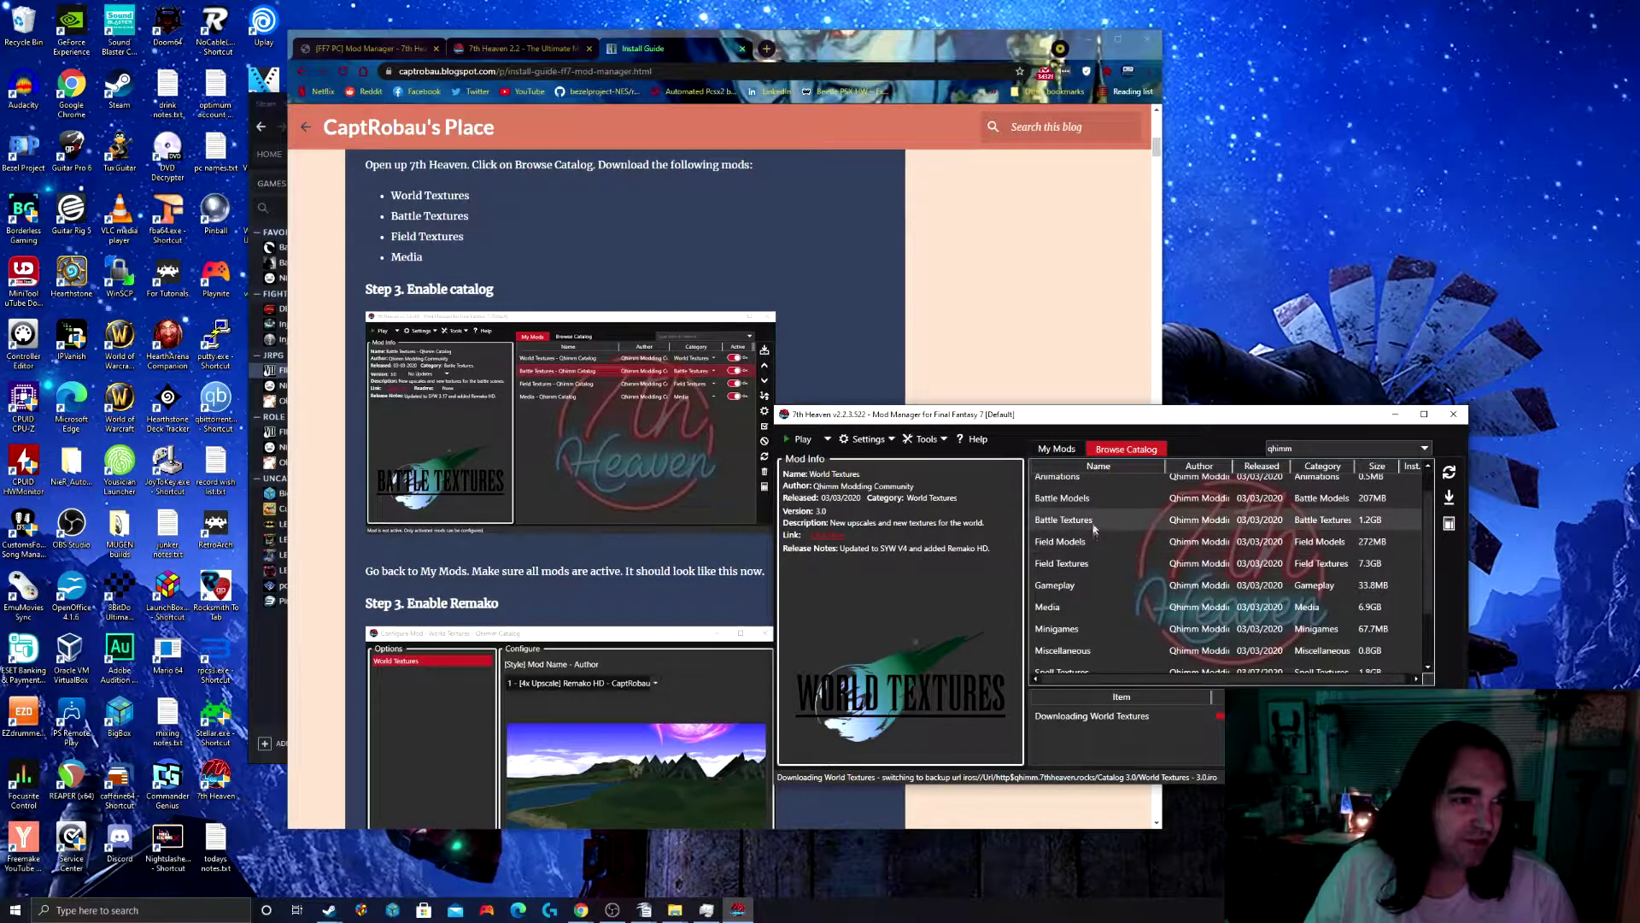
left_click(1095, 521)
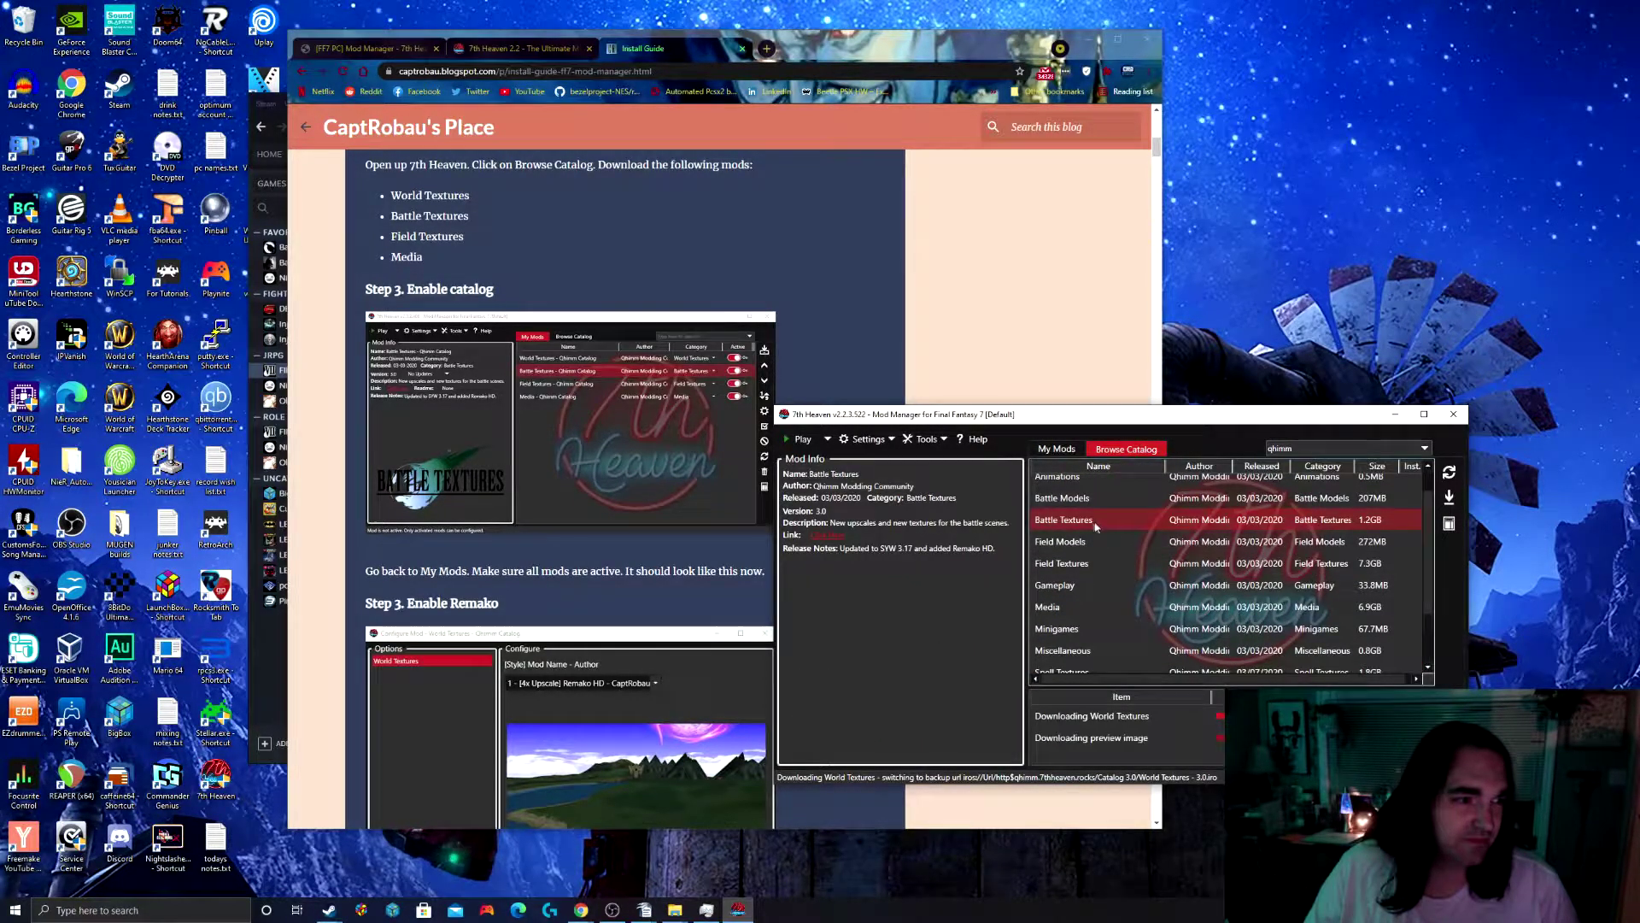
left_click(1067, 564)
left_click(1449, 498)
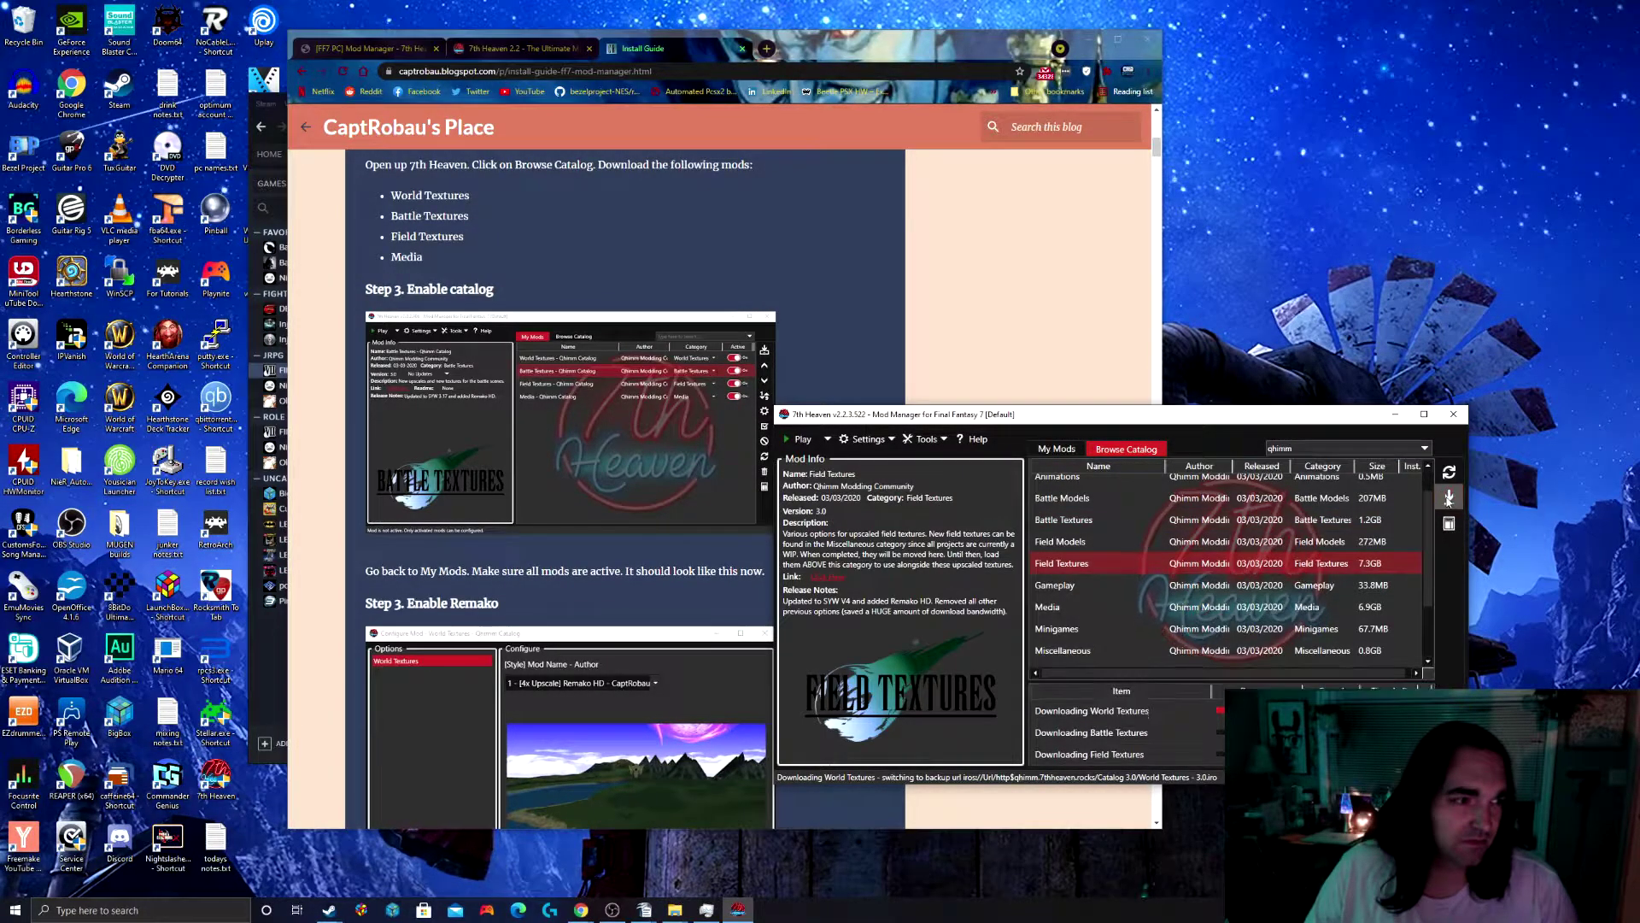
left_click(1090, 605)
left_click(1449, 498)
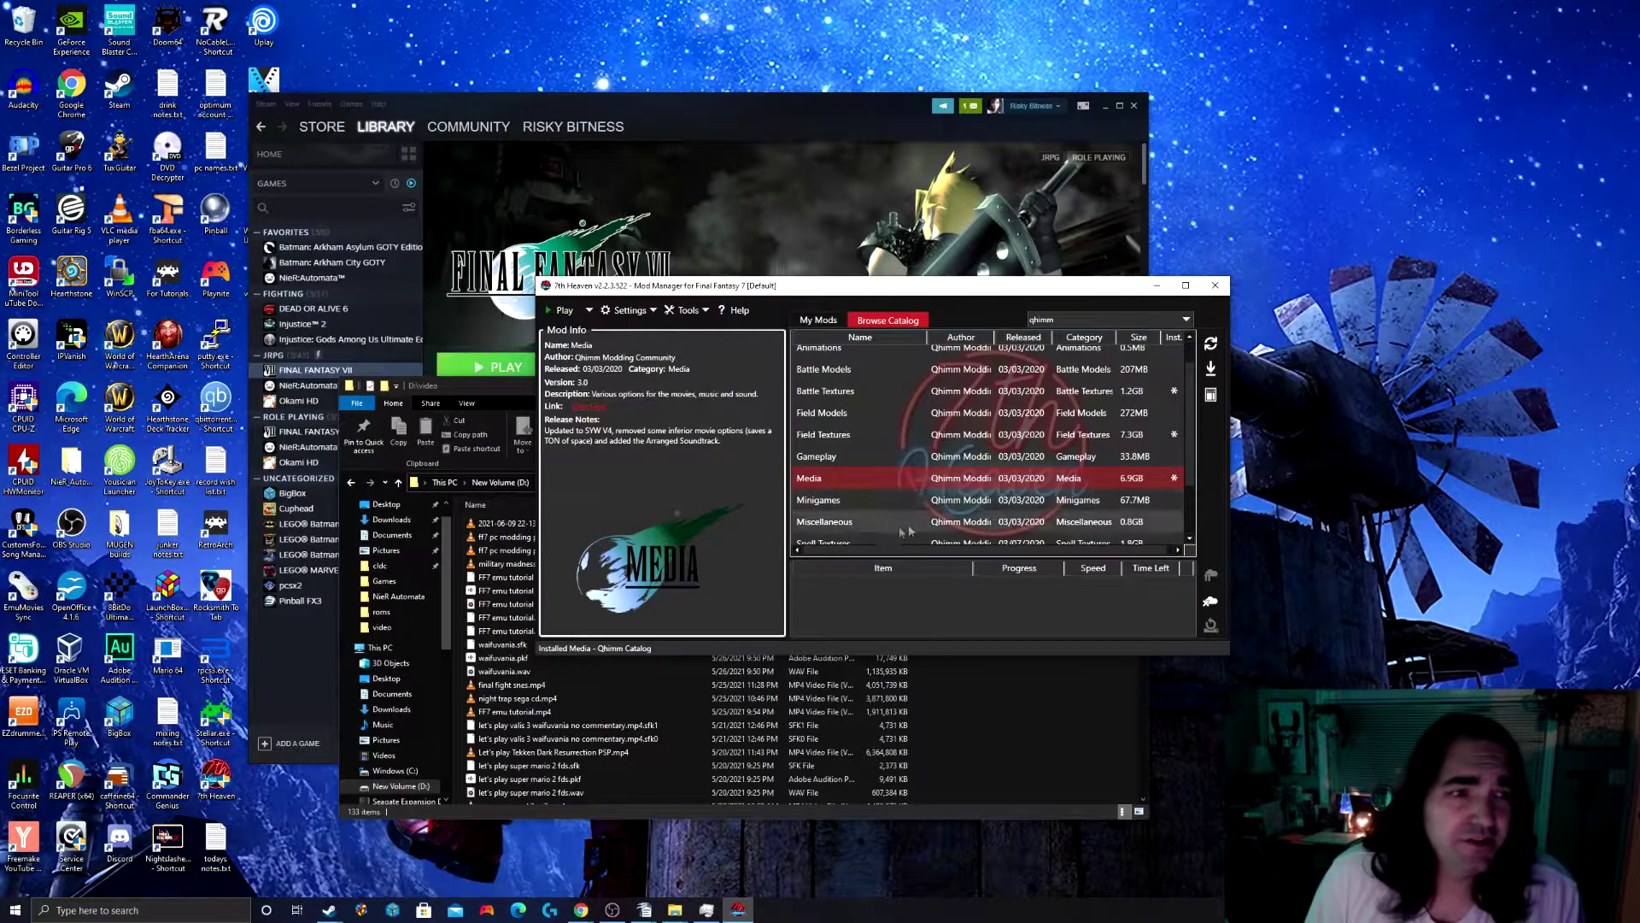
Step: Compare the list of installed mods with the catalog, checking whether the four downloaded mods are active
left_click(824, 321)
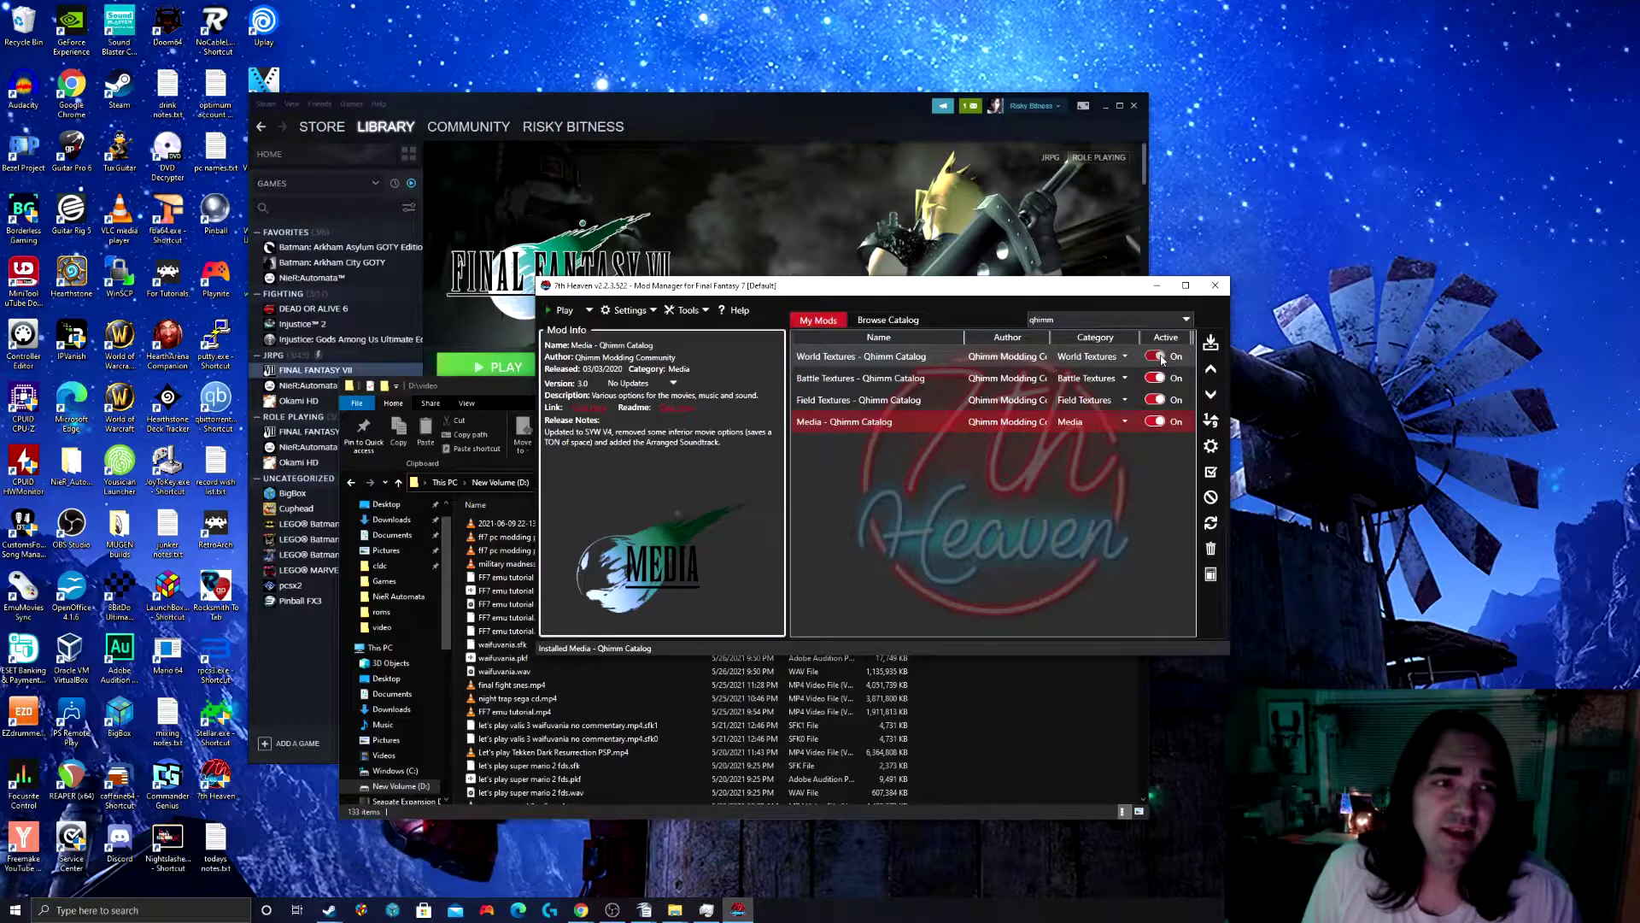
left_click(874, 317)
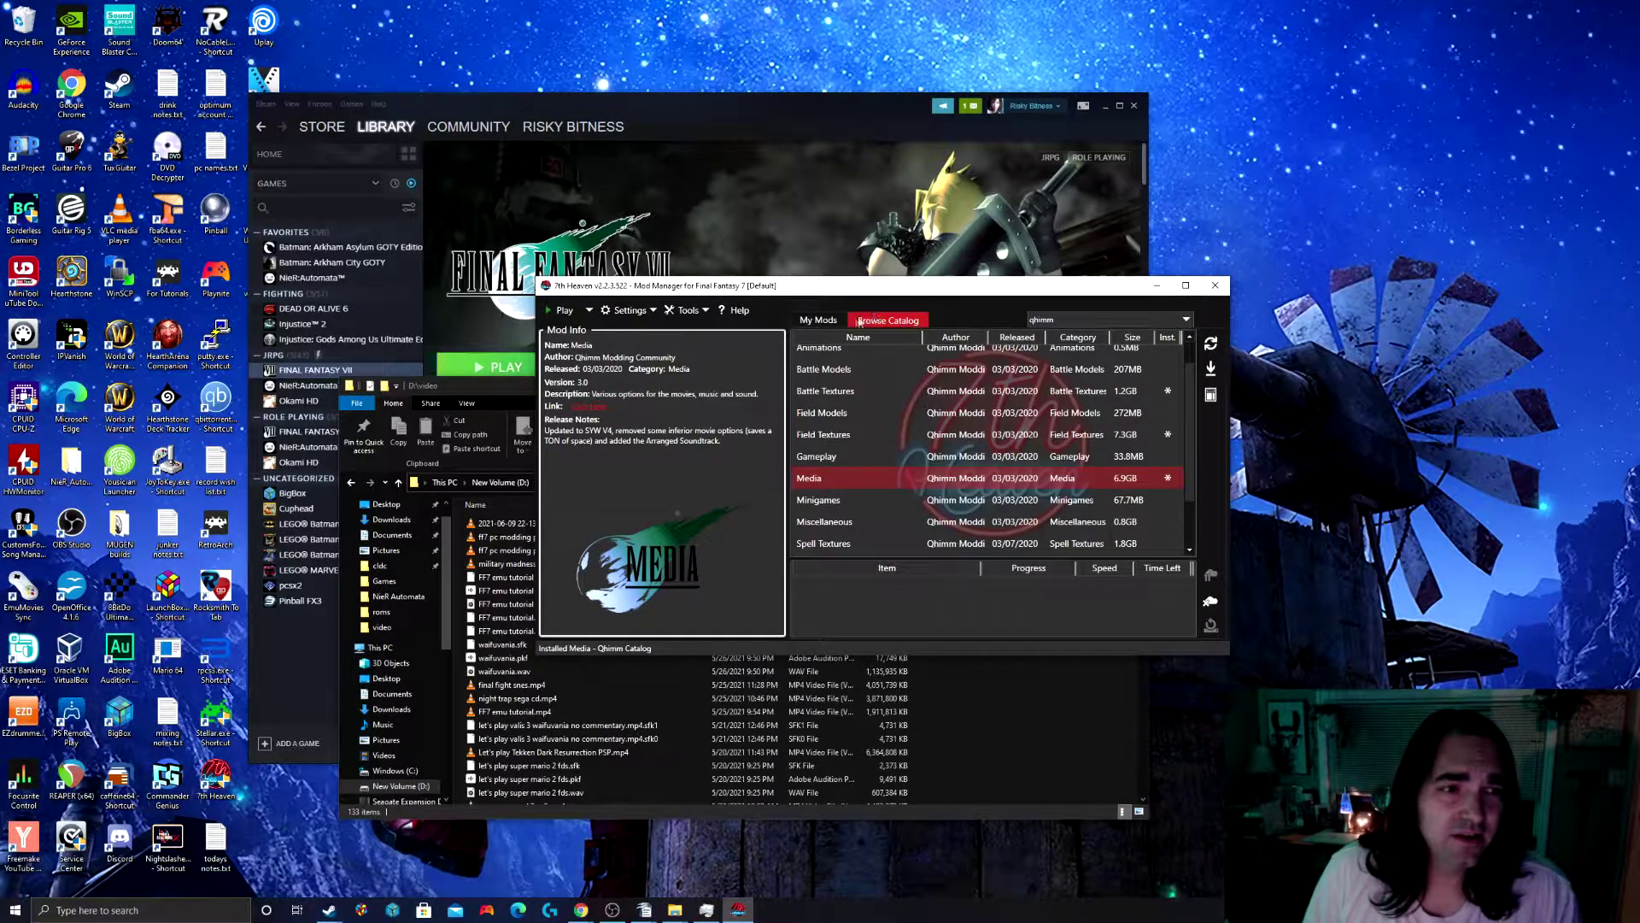
left_click(819, 319)
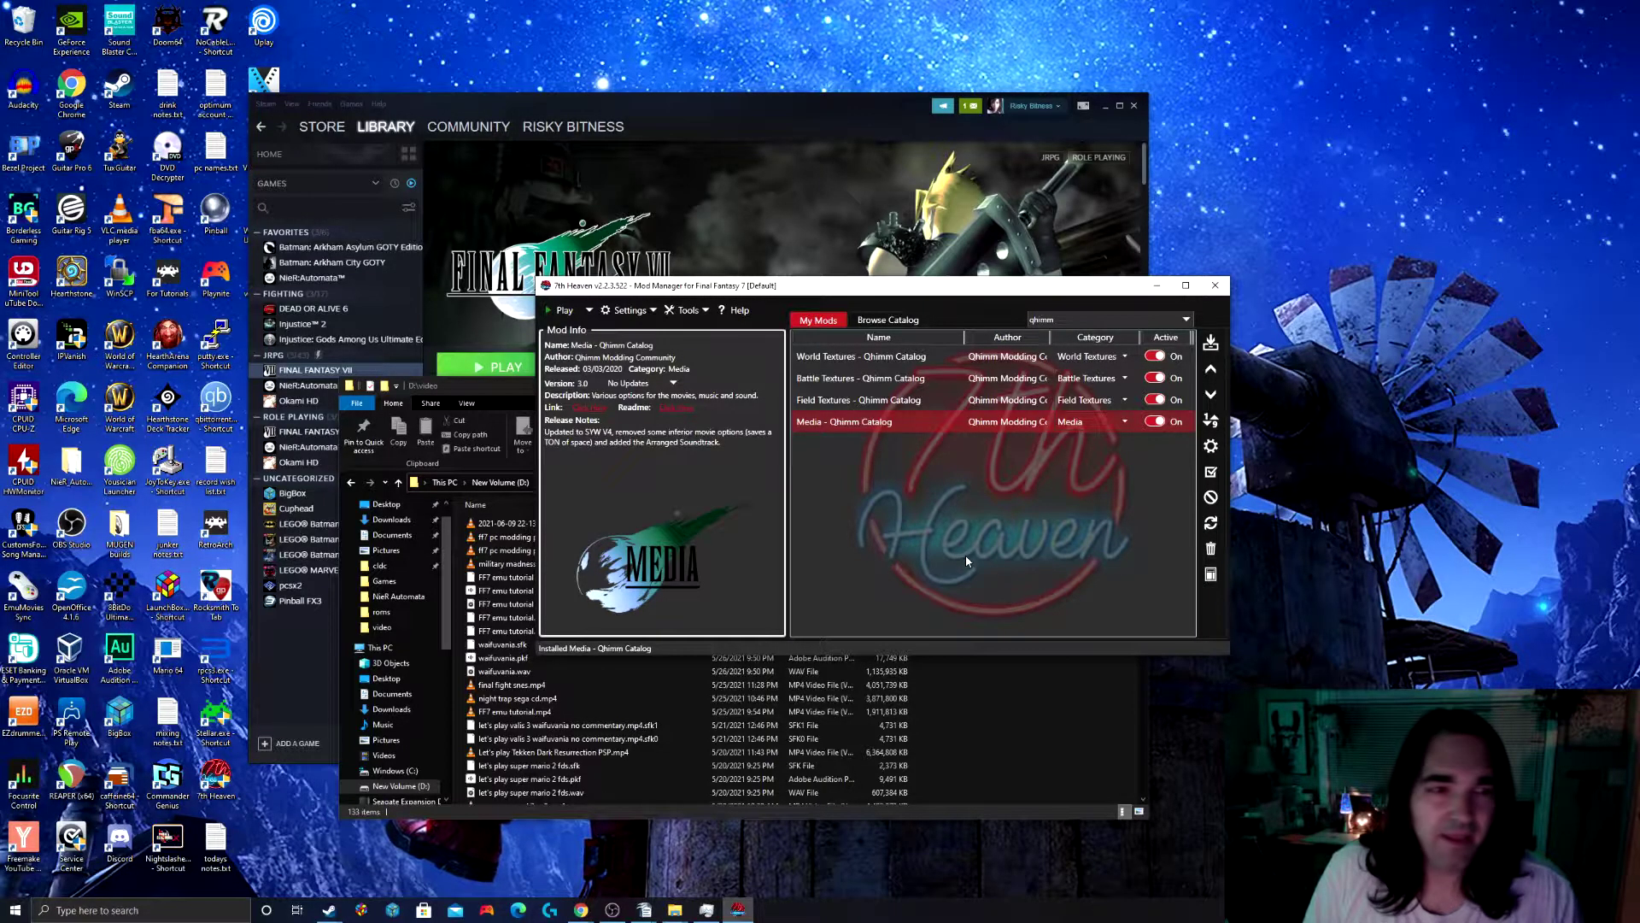
left_click(879, 319)
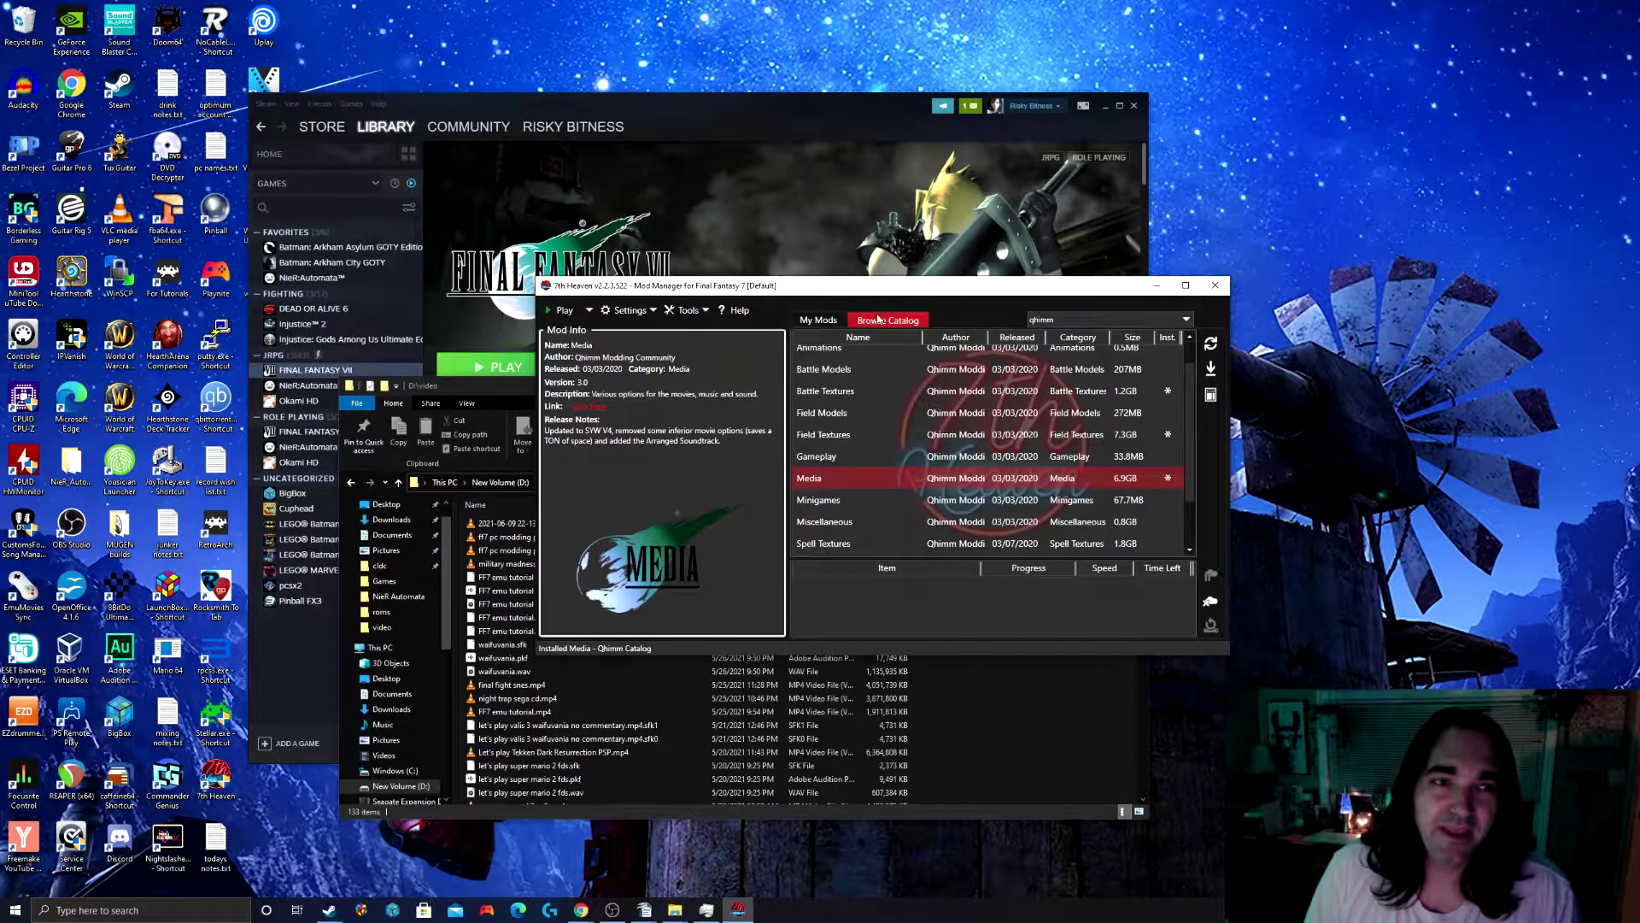
left_click(823, 318)
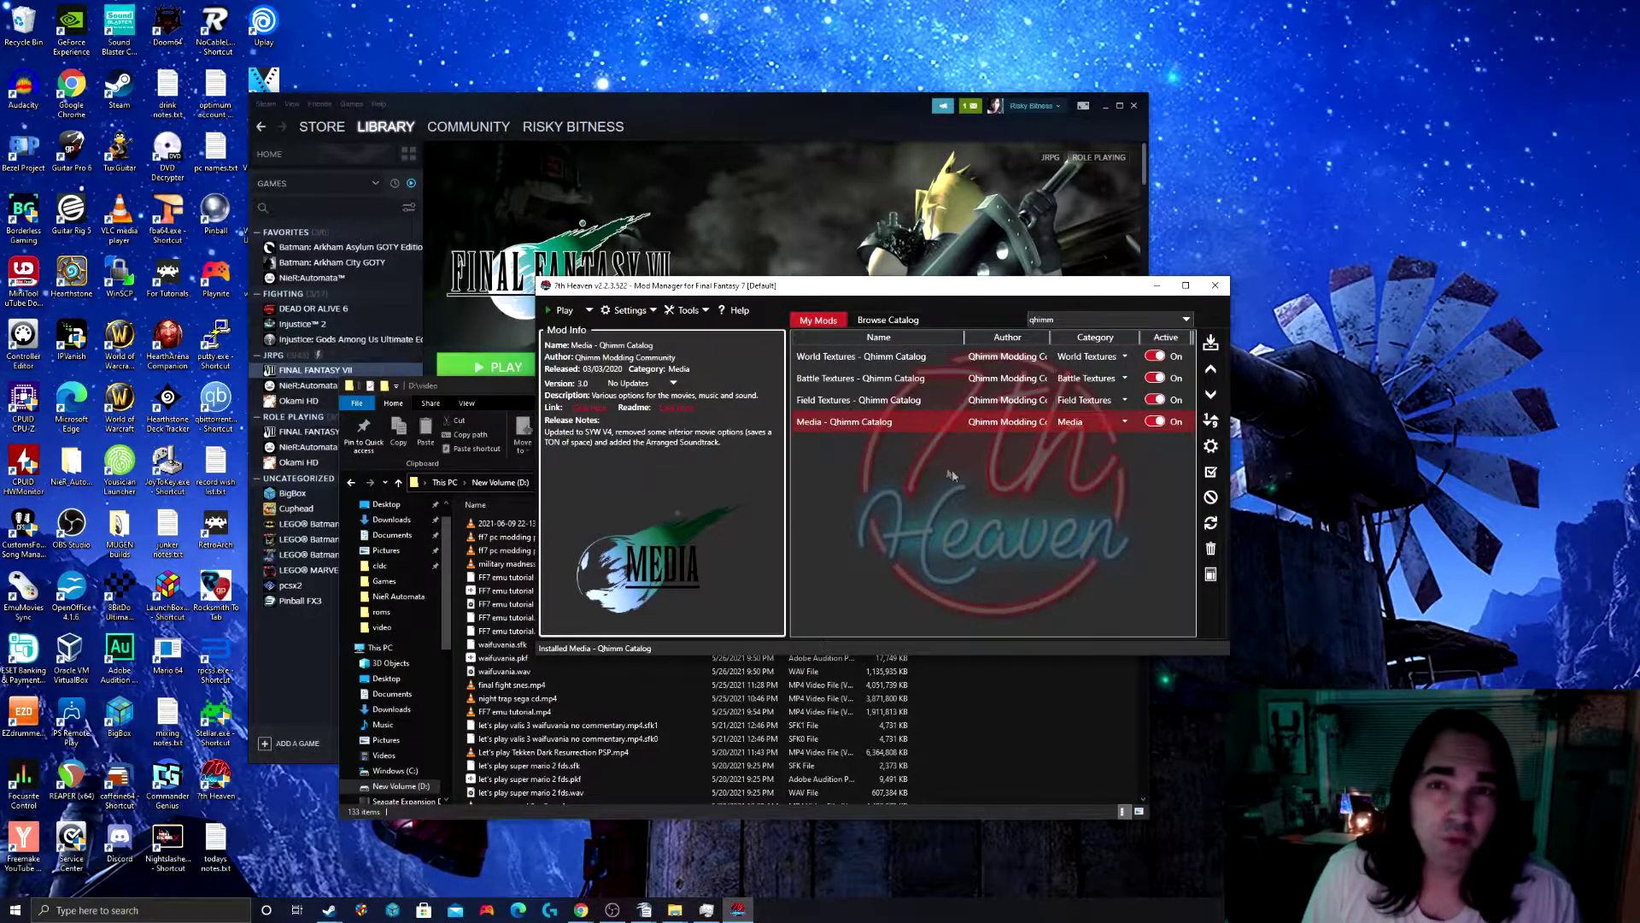
Step: Configure the World Textures mod to use option 1, [4x Upscale] Remako HD, and save it
double_click(838, 357)
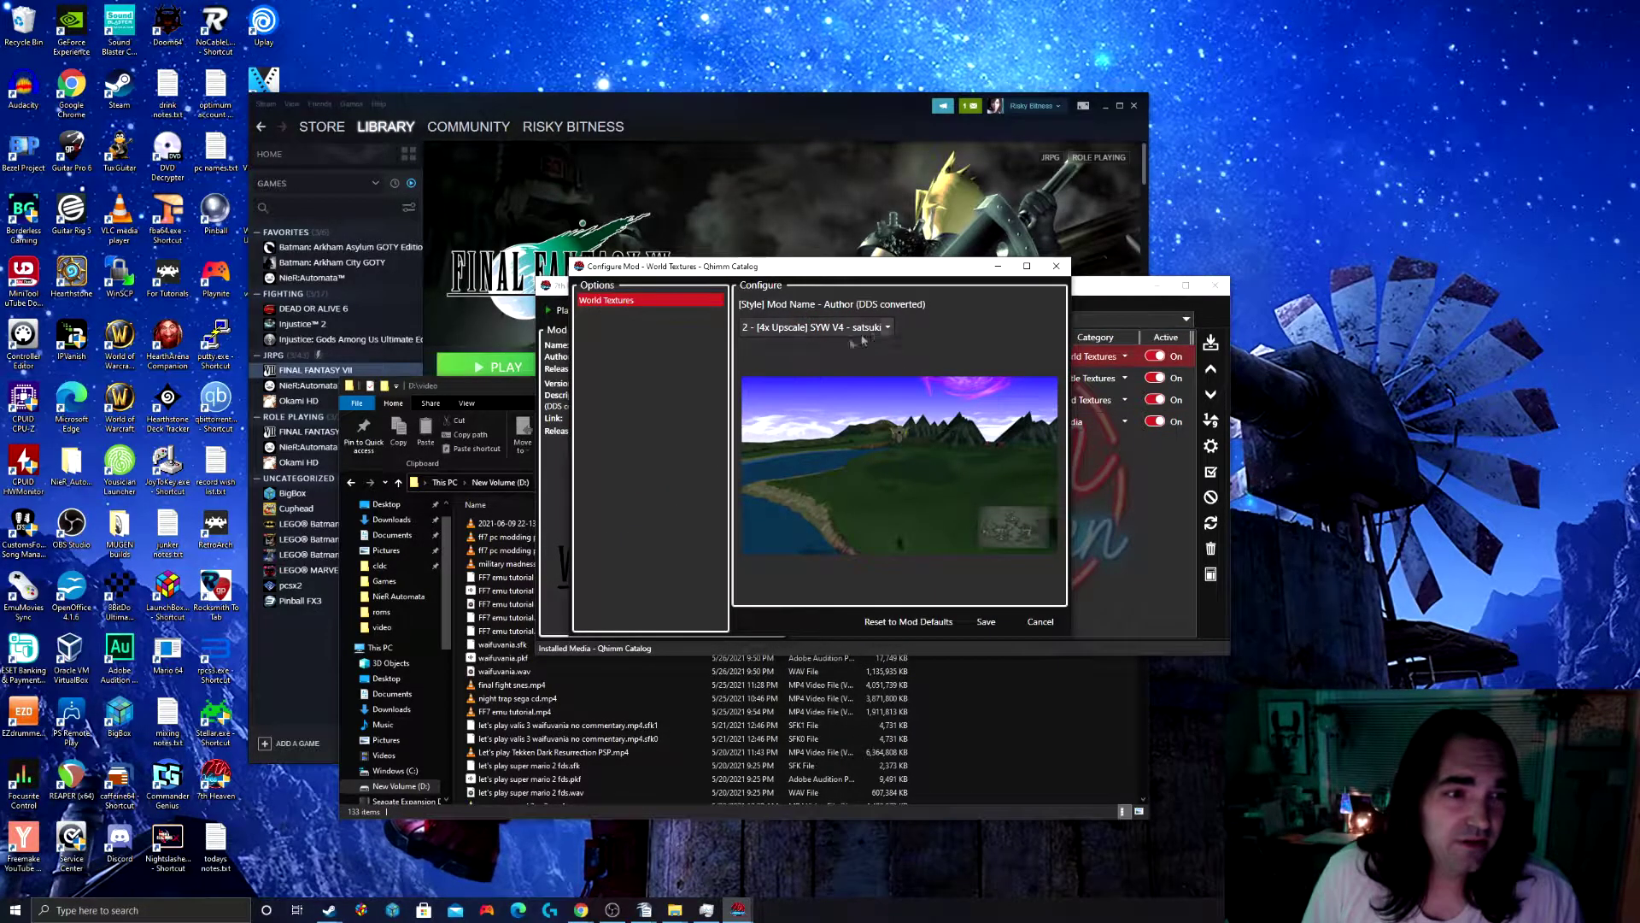
left_click(889, 329)
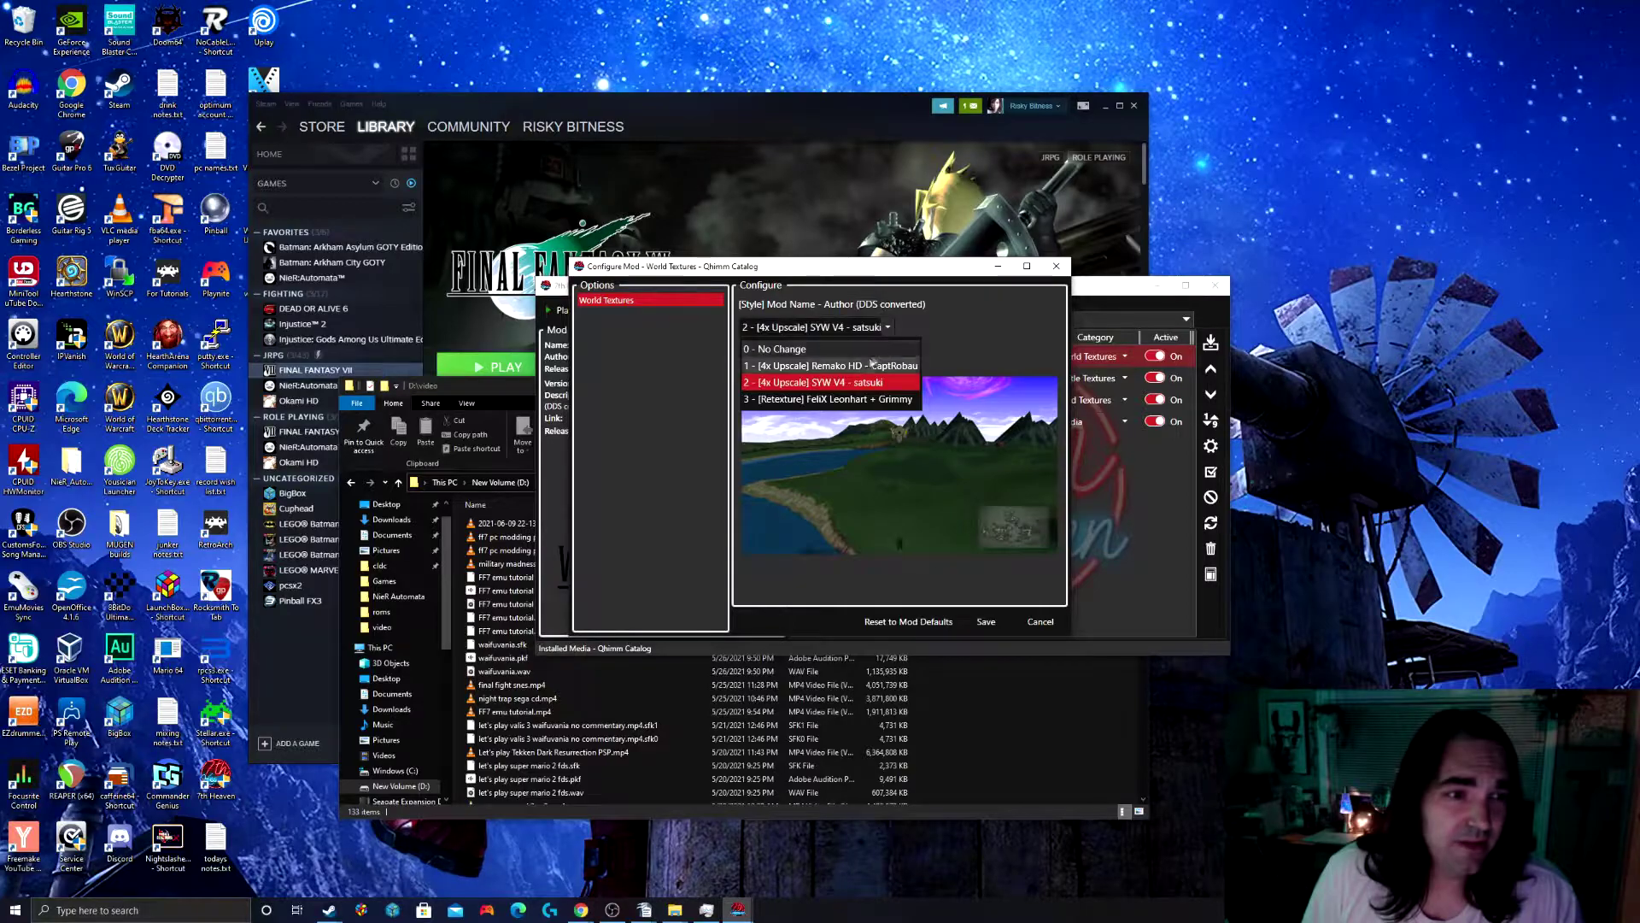
left_click(861, 366)
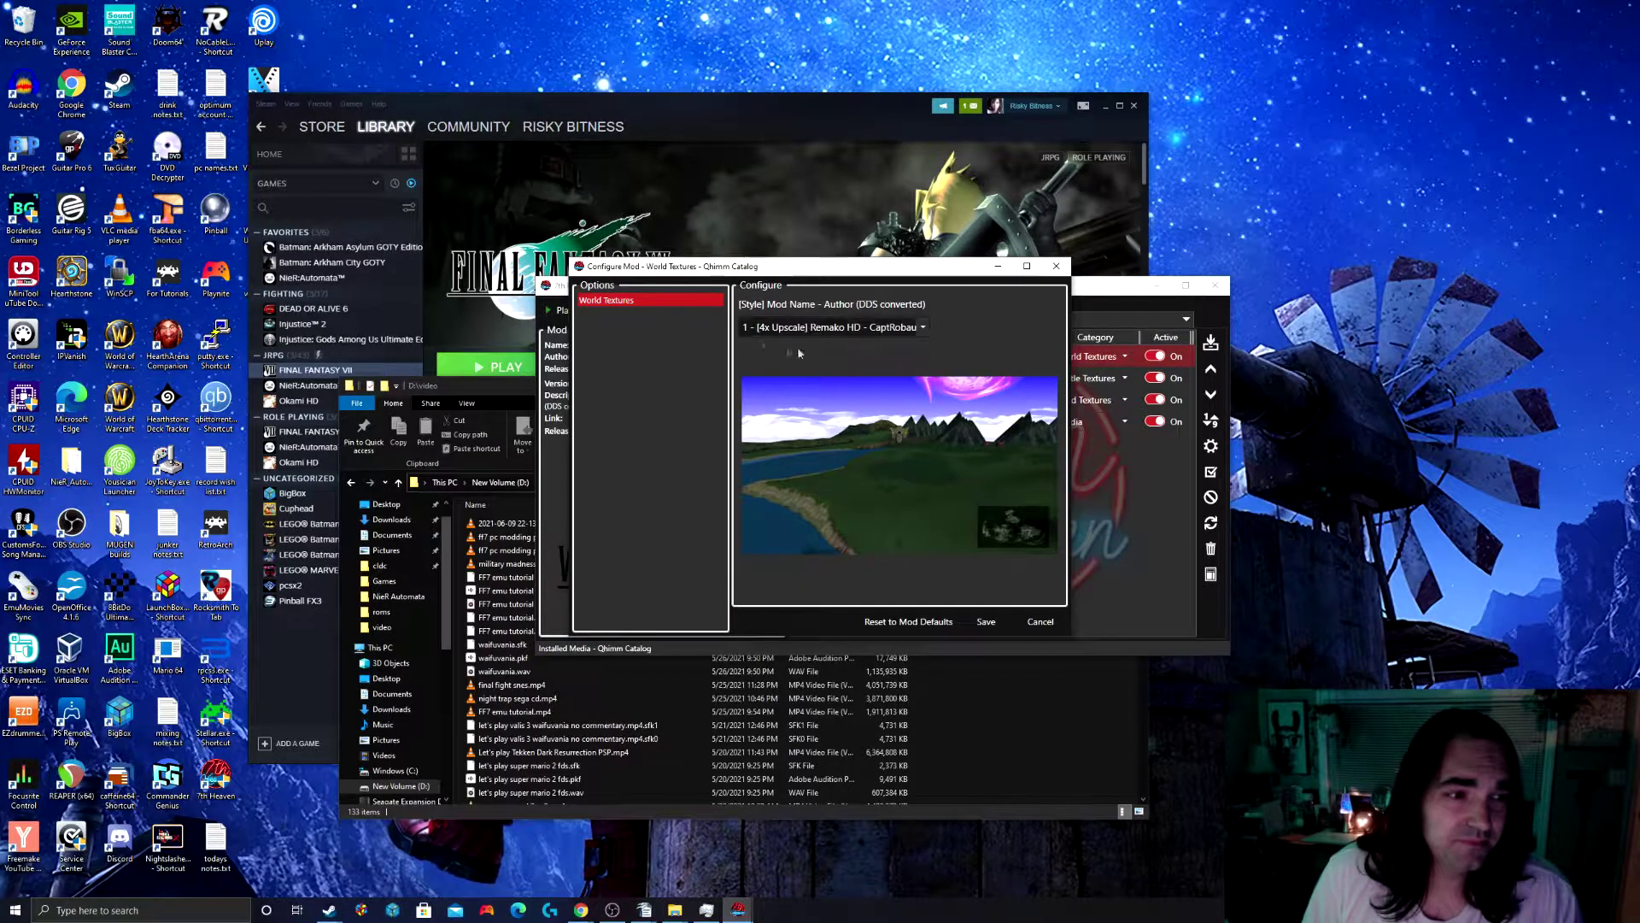
left_click(854, 327)
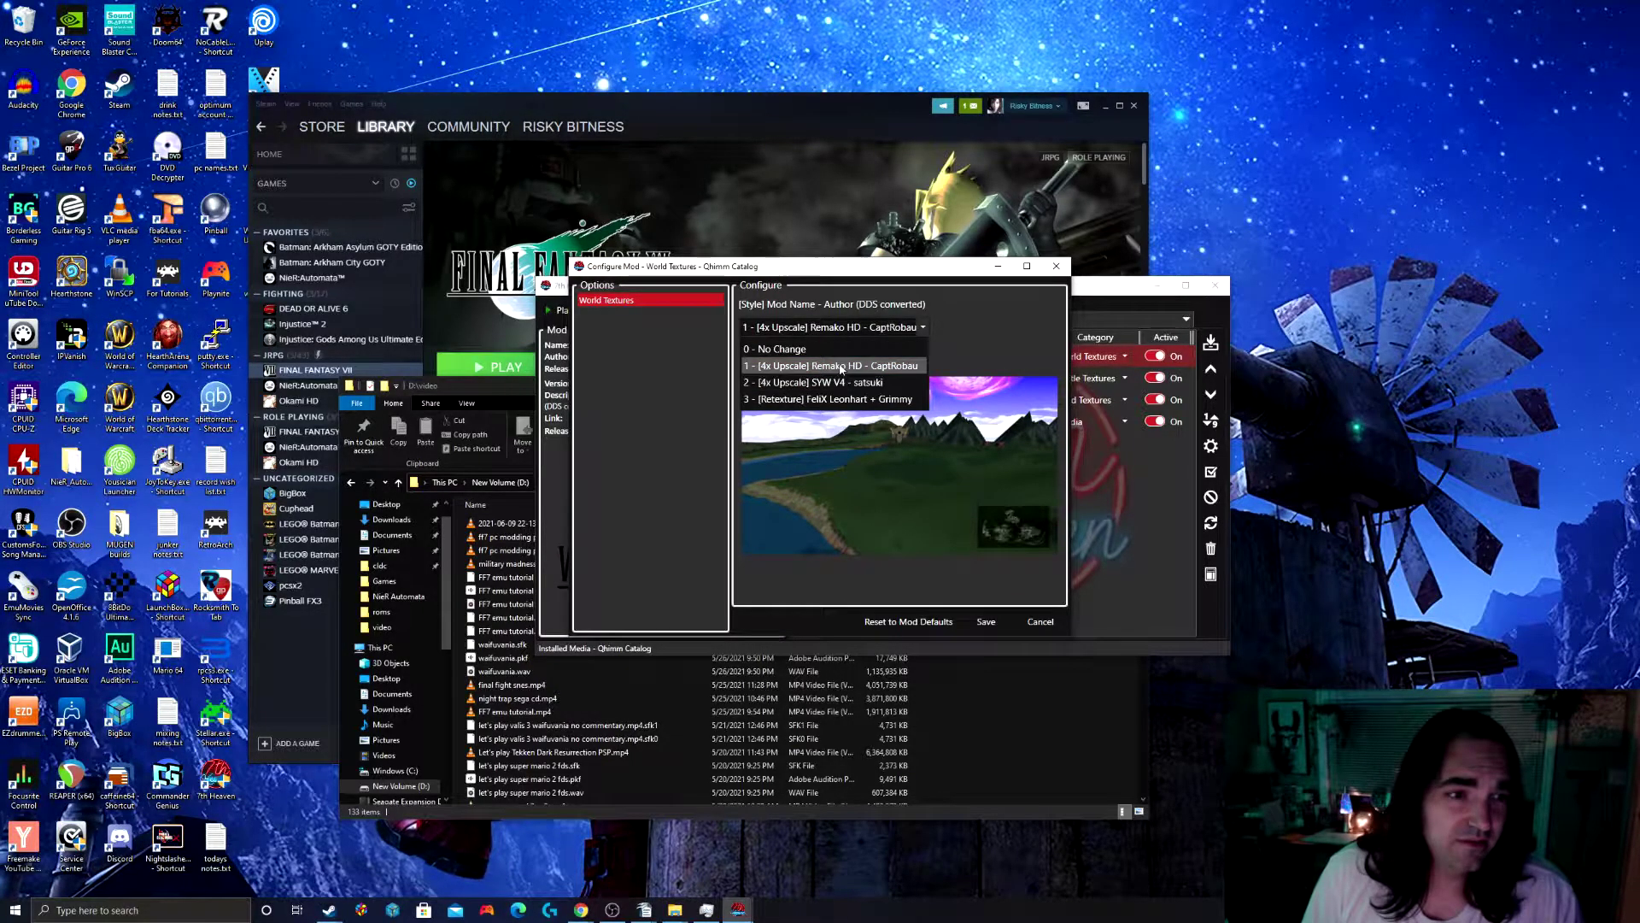
left_click(854, 366)
left_click(983, 621)
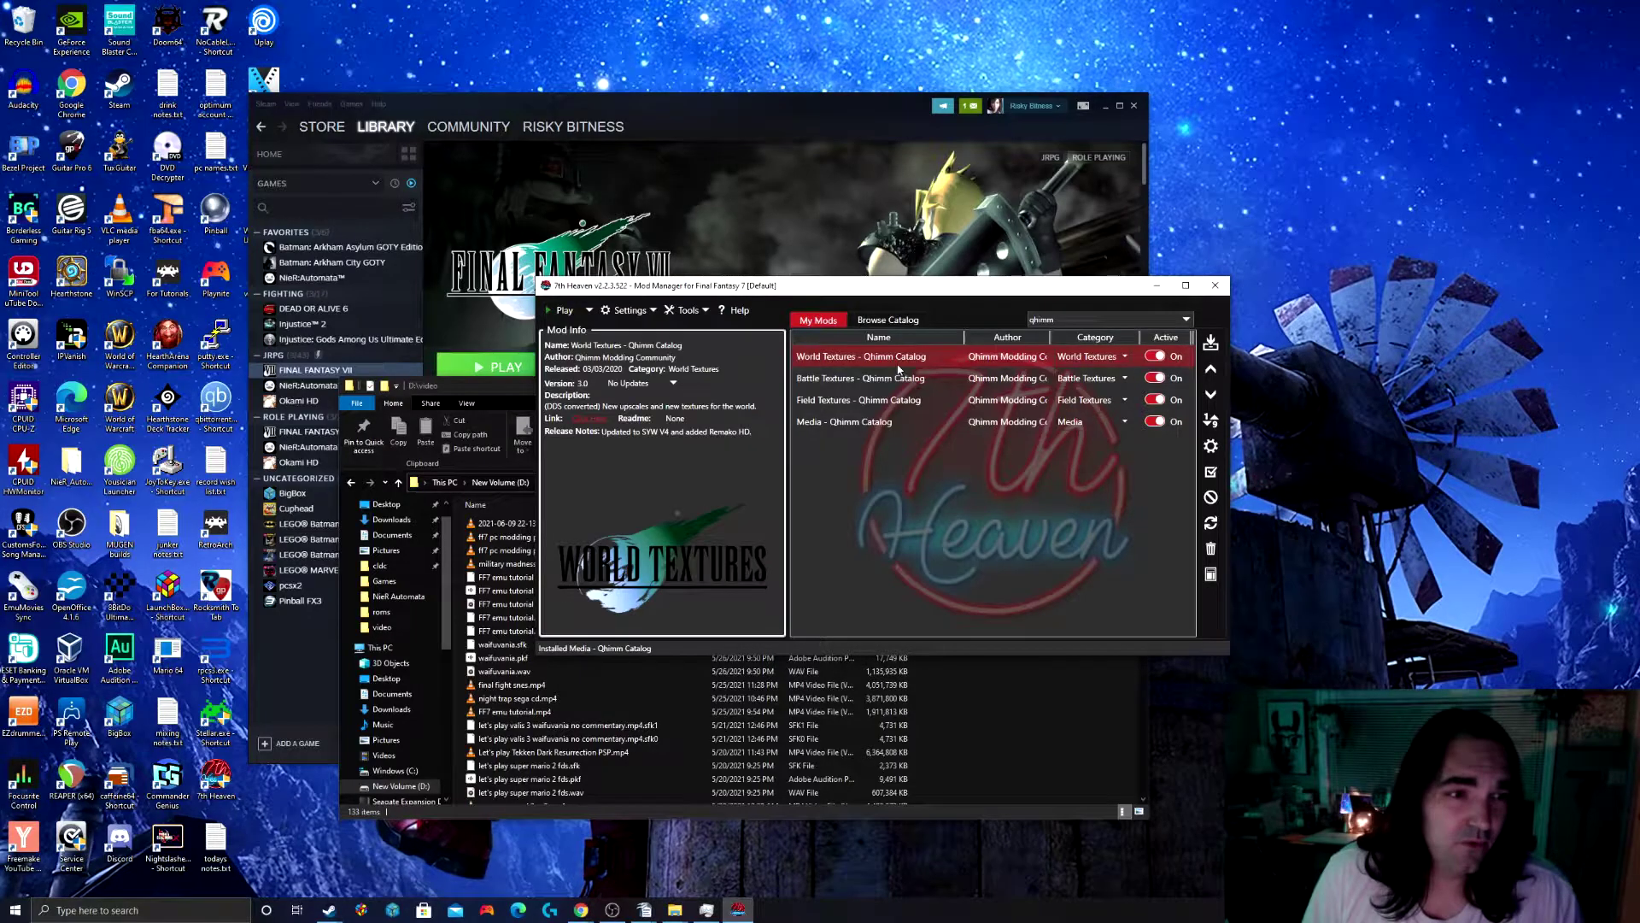
Step: Configure the Battle Textures mod to use option 1, [4x Upscale] Remako HD, and save it
left_click(1096, 381)
double_click(915, 386)
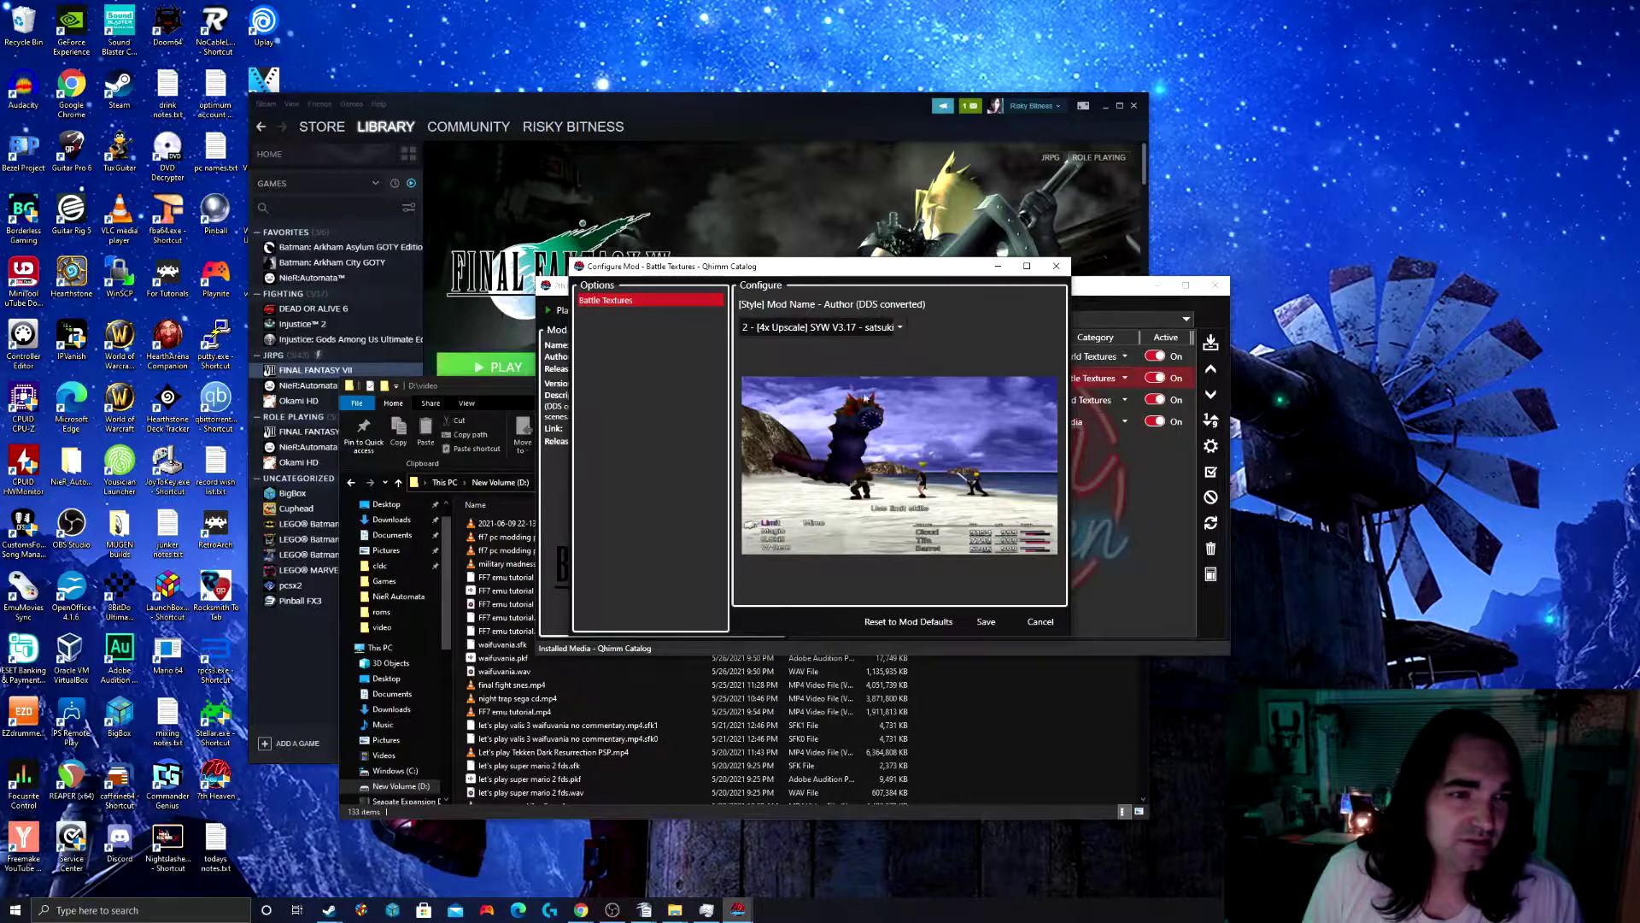
left_click(837, 327)
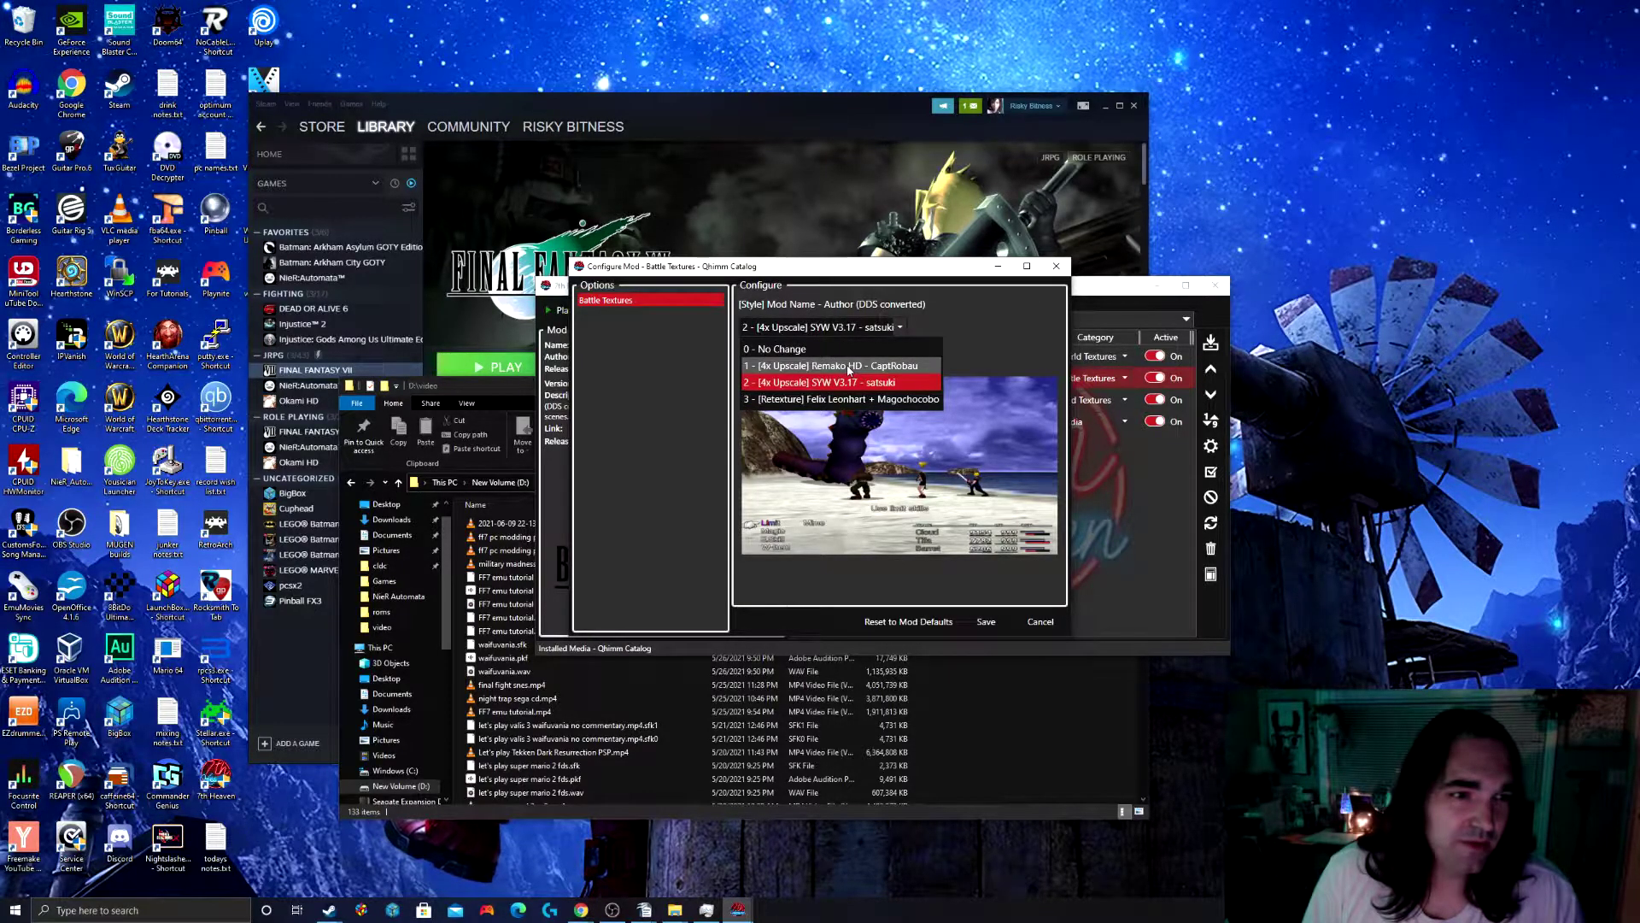
left_click(849, 366)
left_click(986, 621)
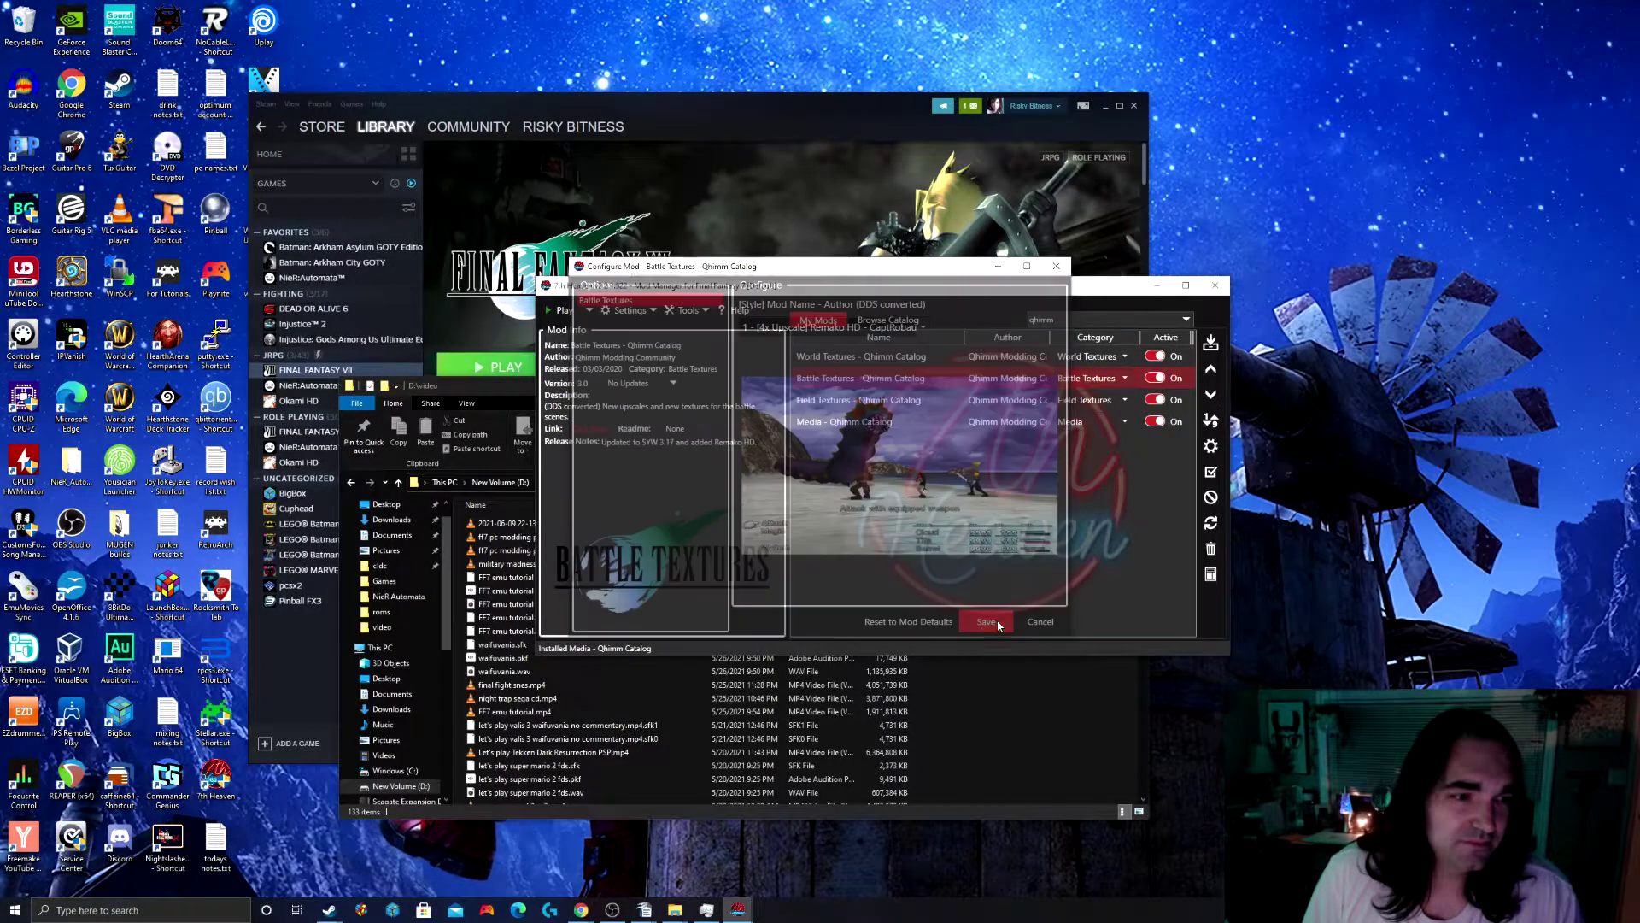
Step: Configure the Field Textures mod to use option 1, [4x Upscale] Remako HD, and save it, rechecking the chosen option
double_click(892, 400)
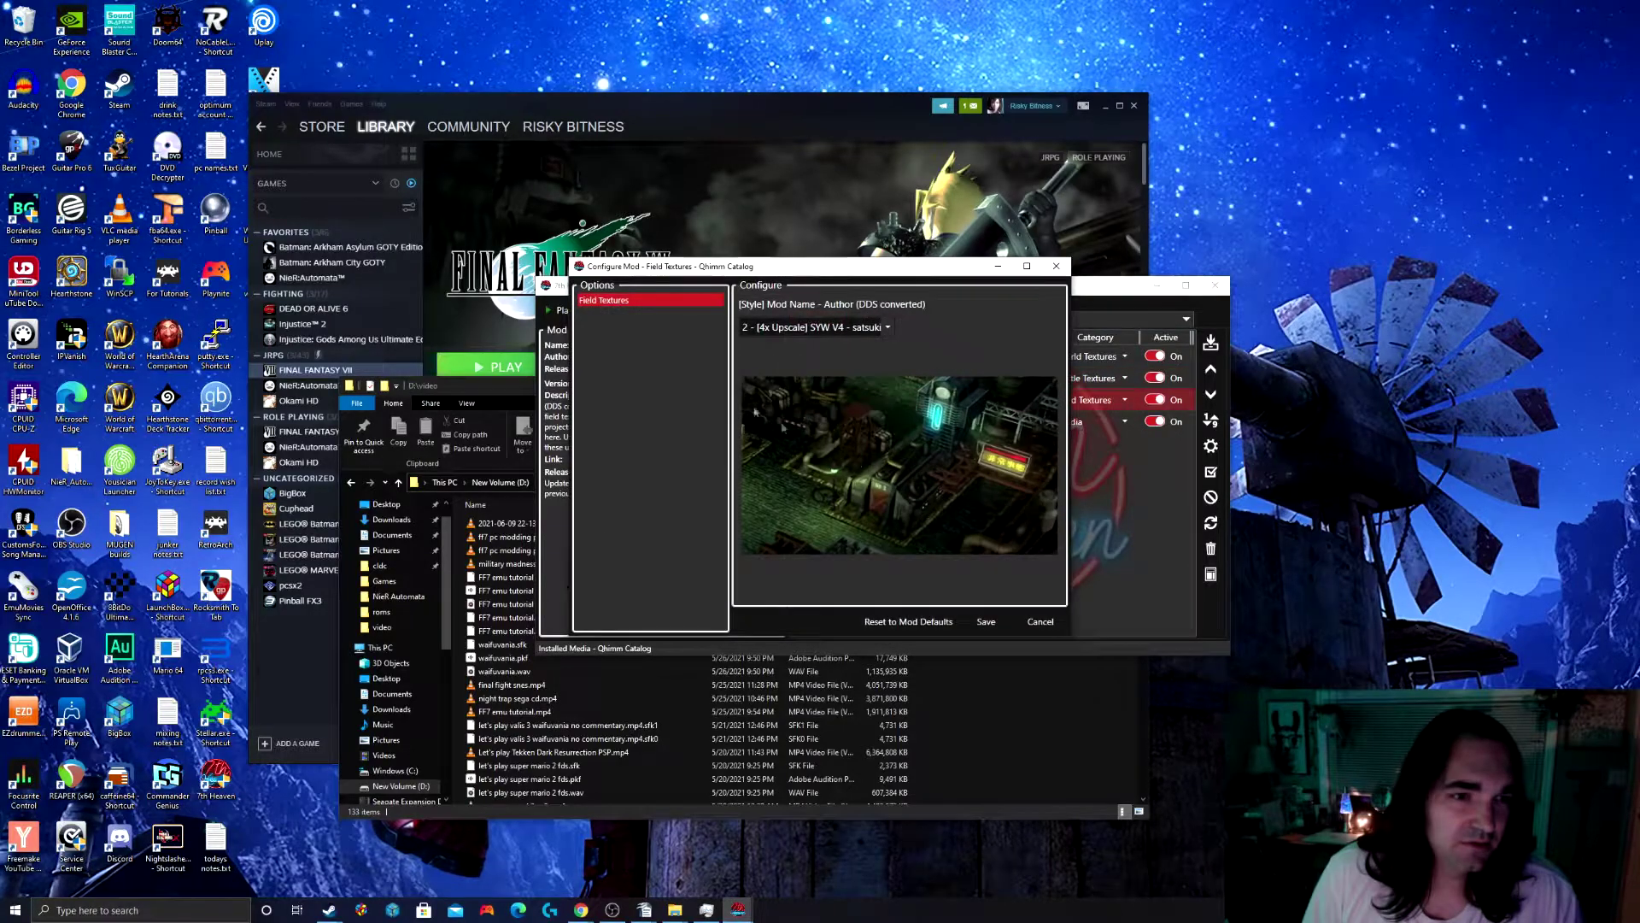
left_click(823, 328)
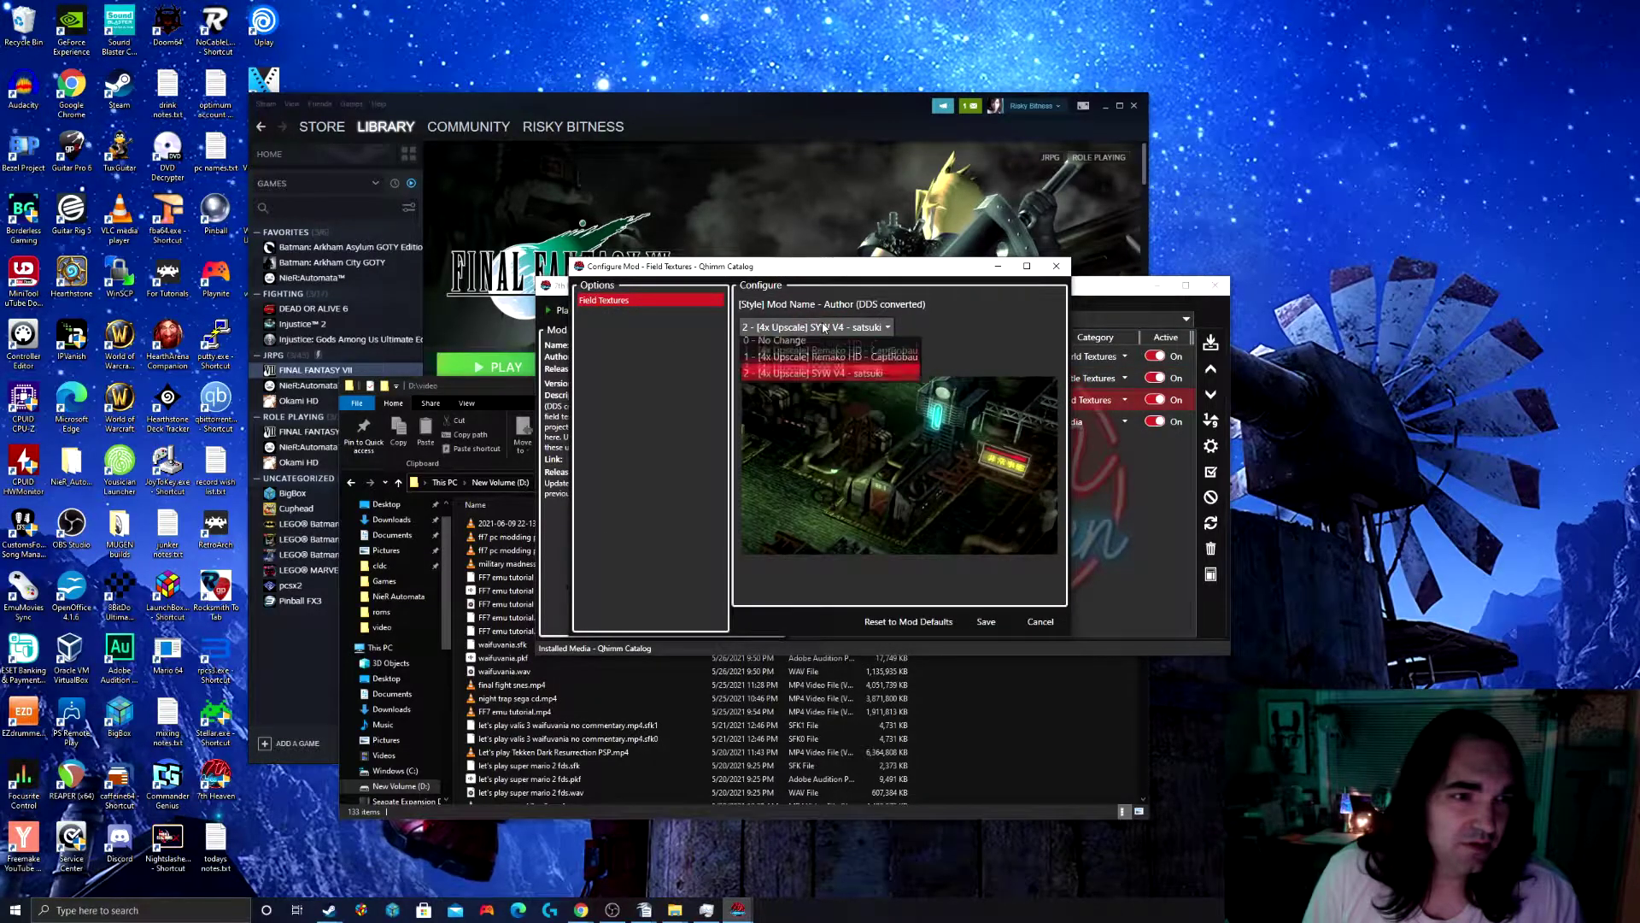
left_click(835, 365)
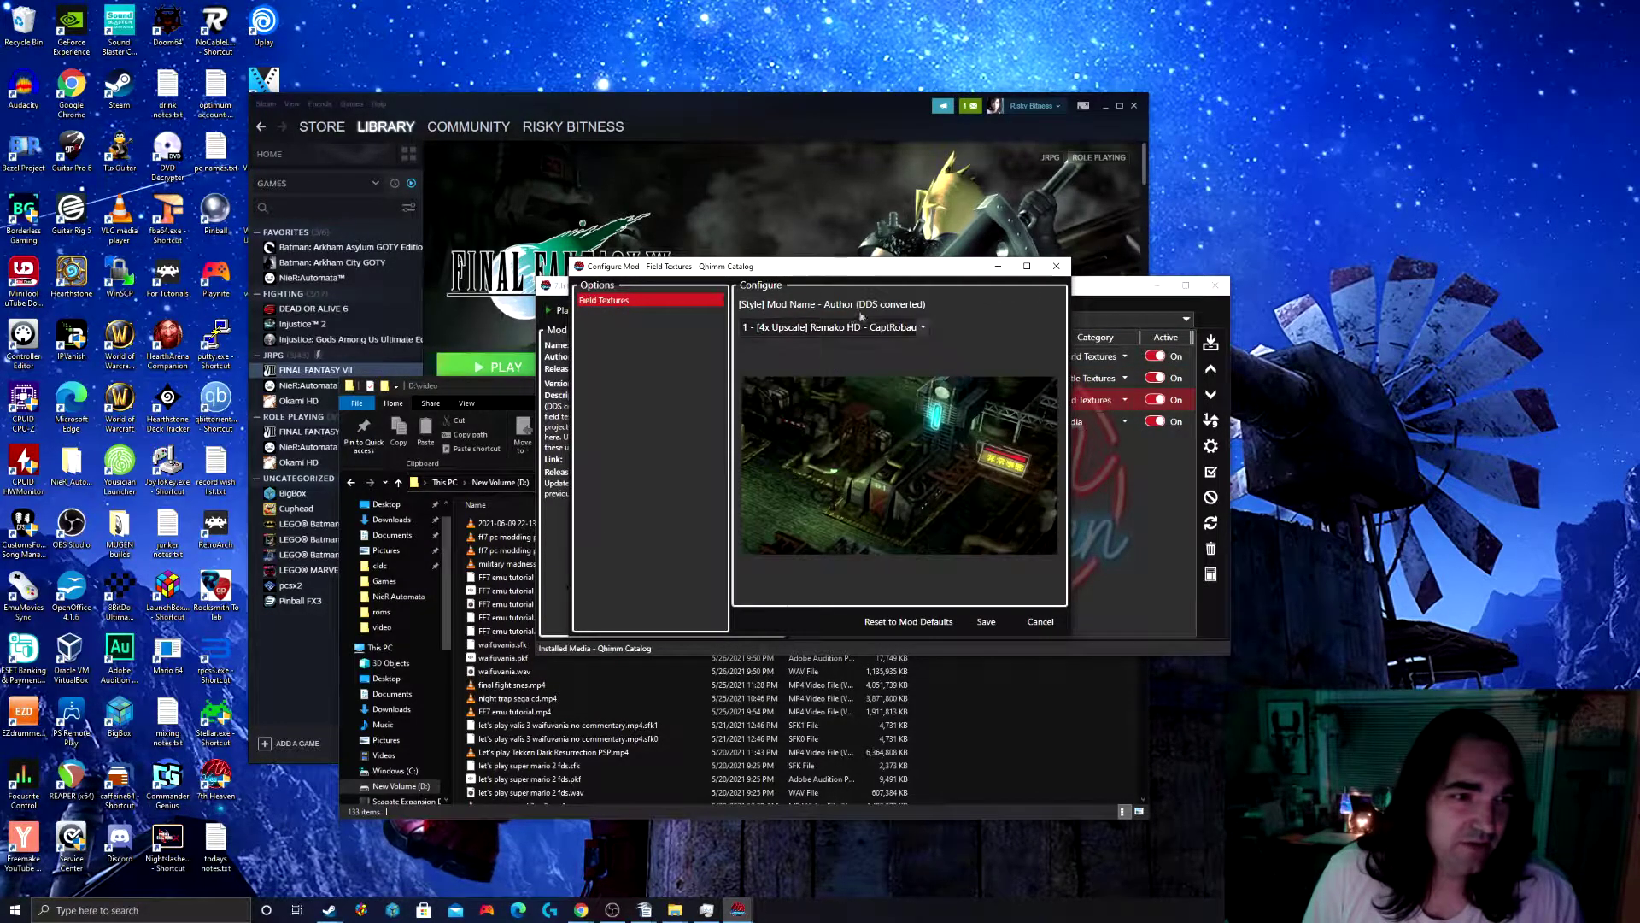
left_click(986, 621)
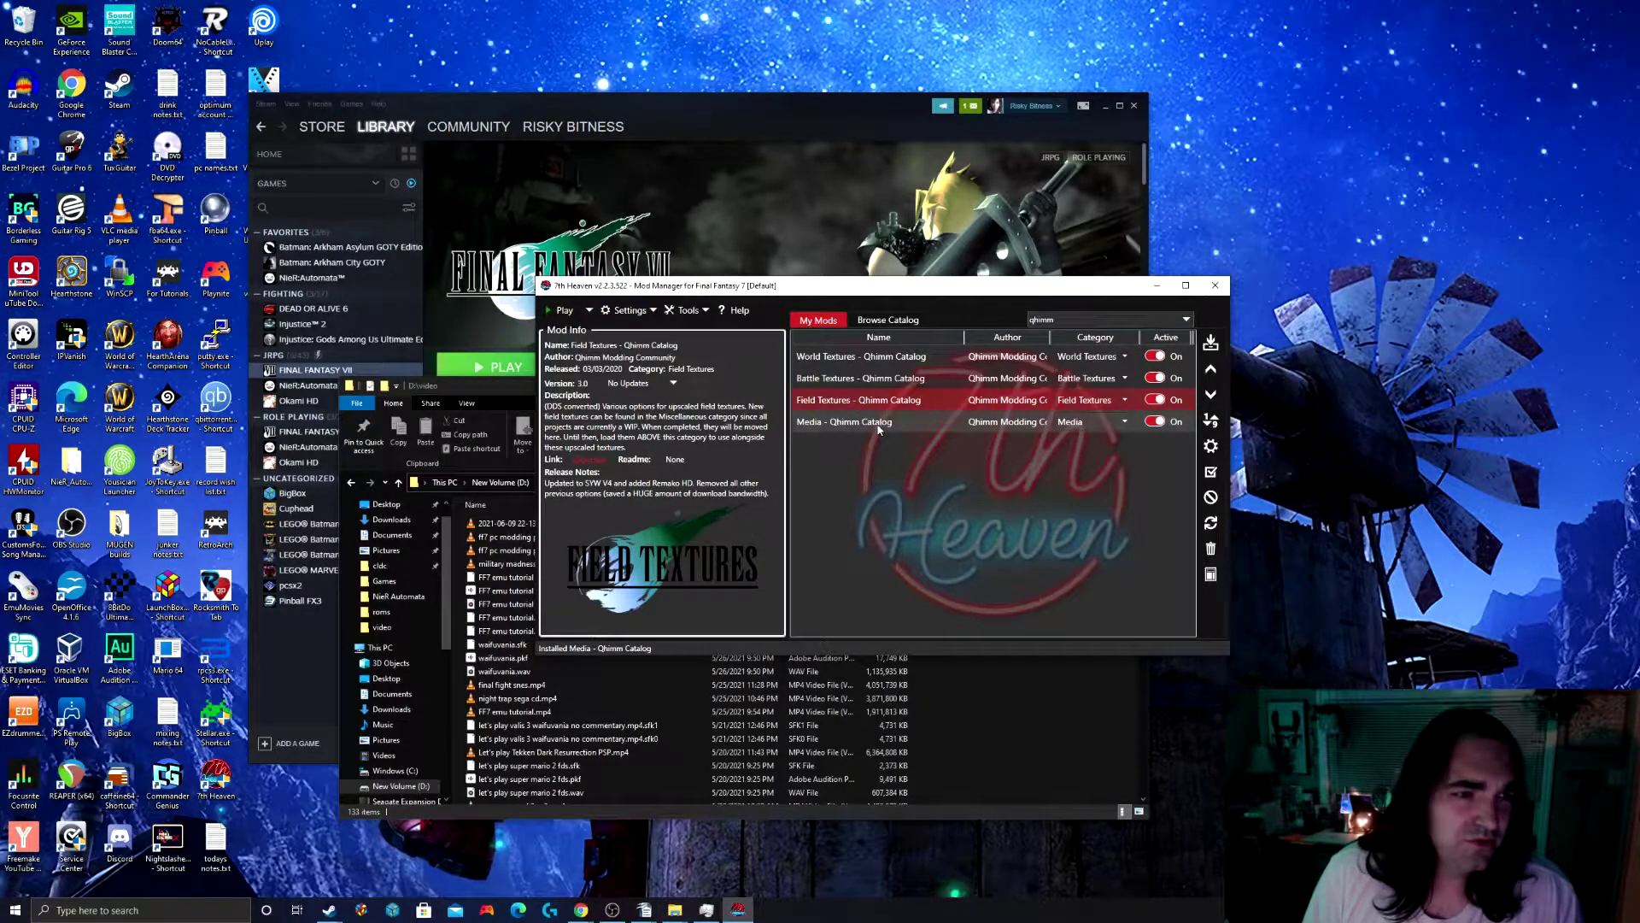
double_click(899, 402)
left_click(818, 331)
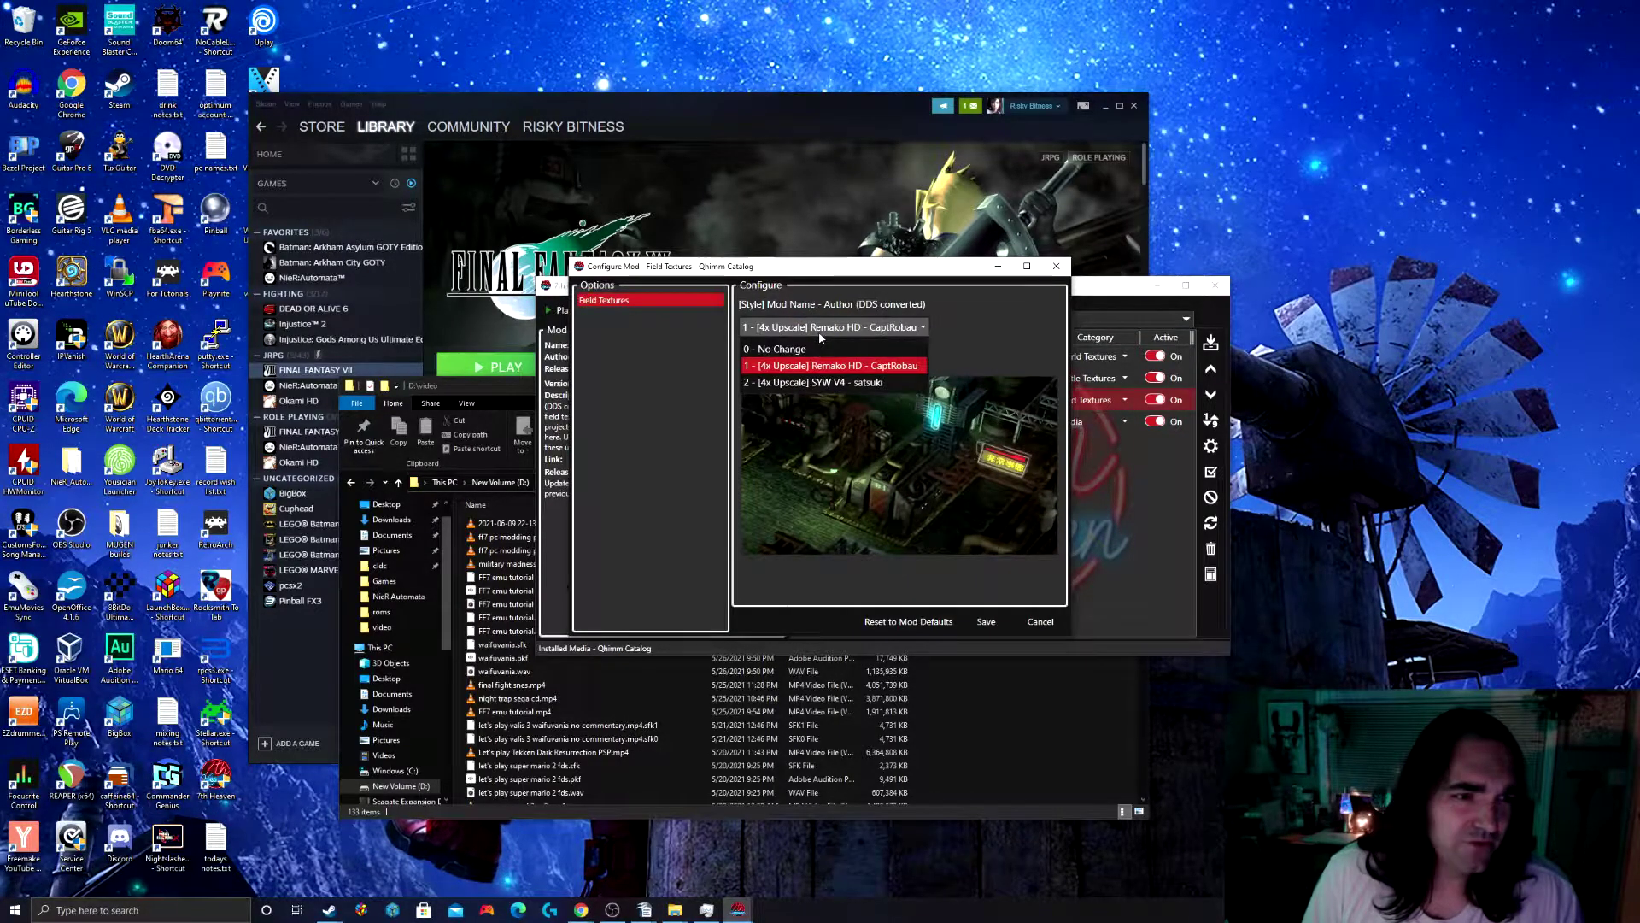
left_click(820, 333)
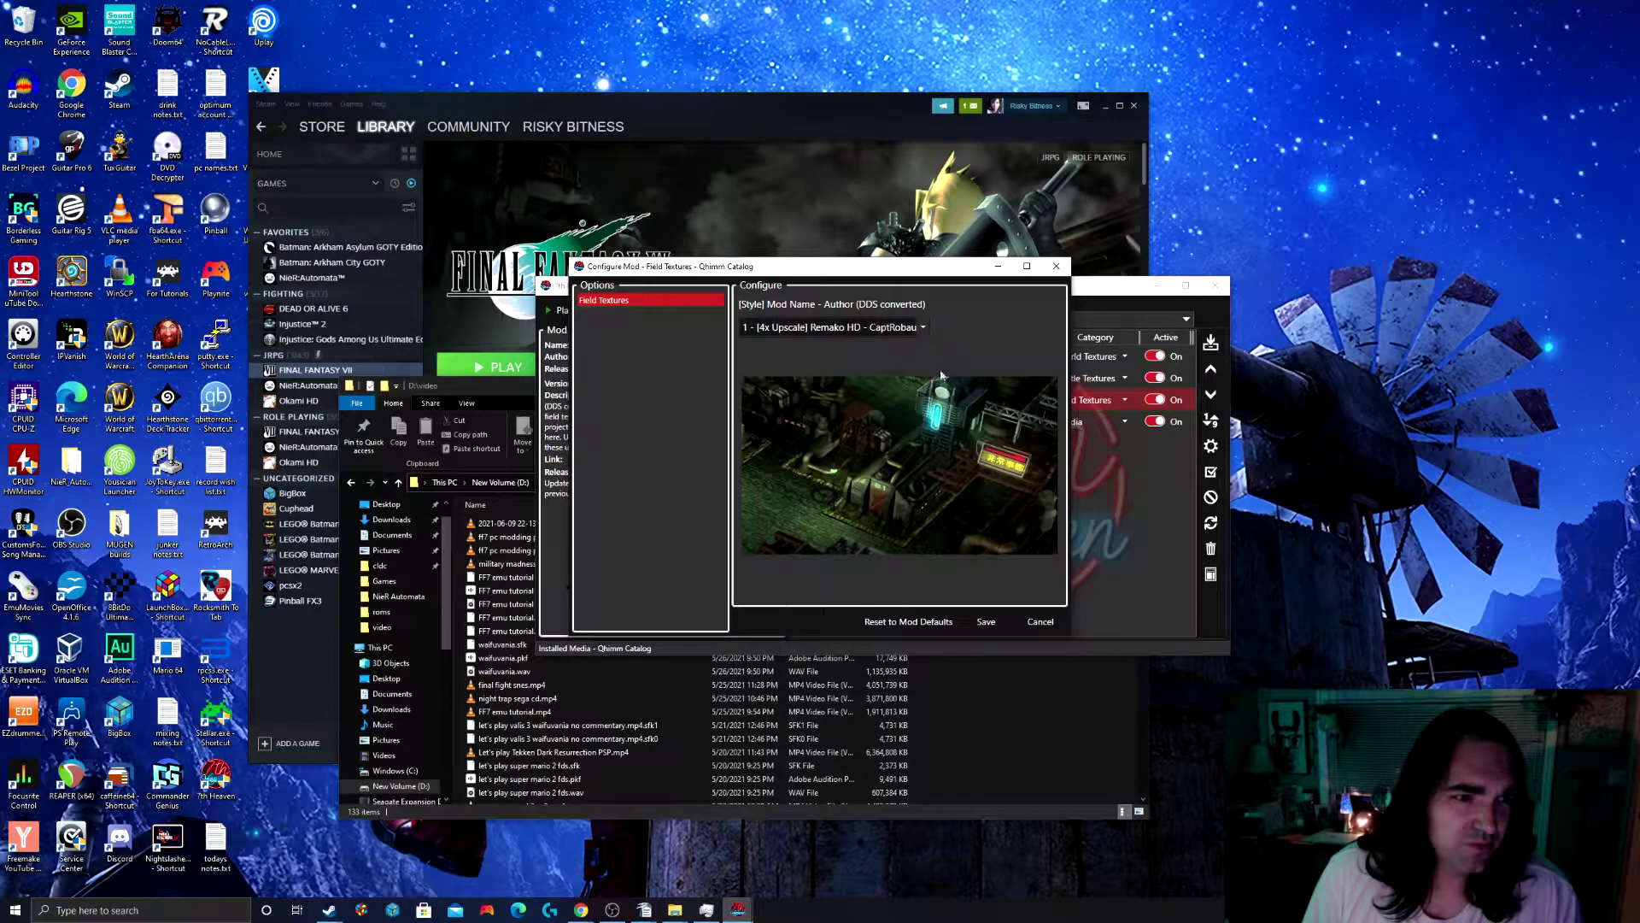
left_click(1004, 618)
Step: Set the Media mod's movies to option 1, [AI] CaptRobau - Remako HD
double_click(899, 421)
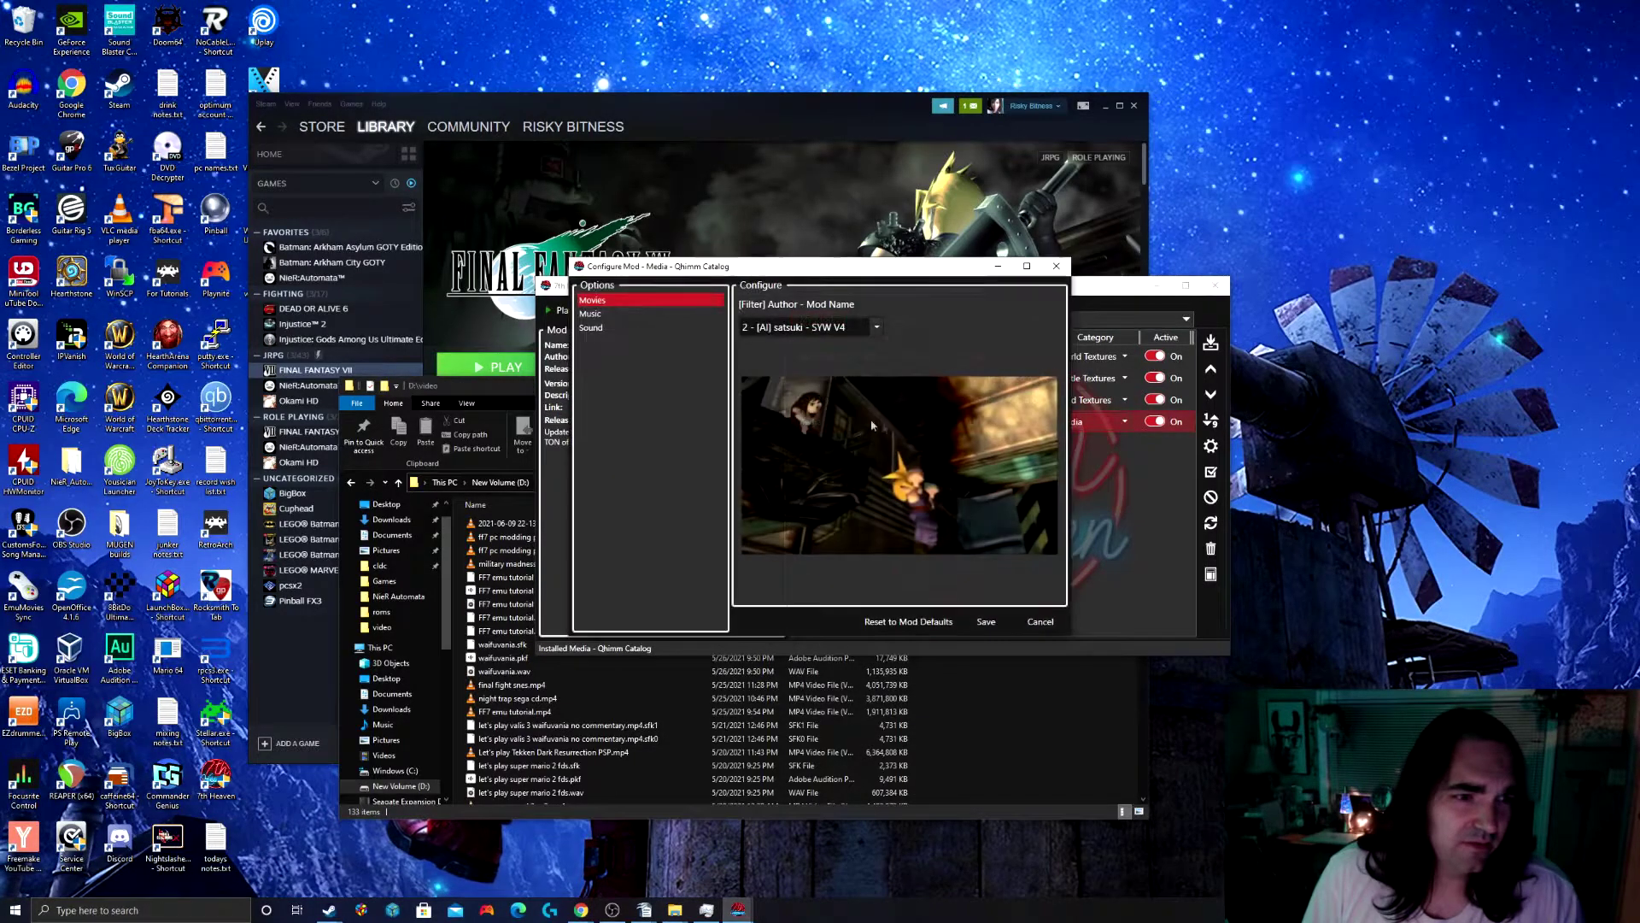
left_click(829, 331)
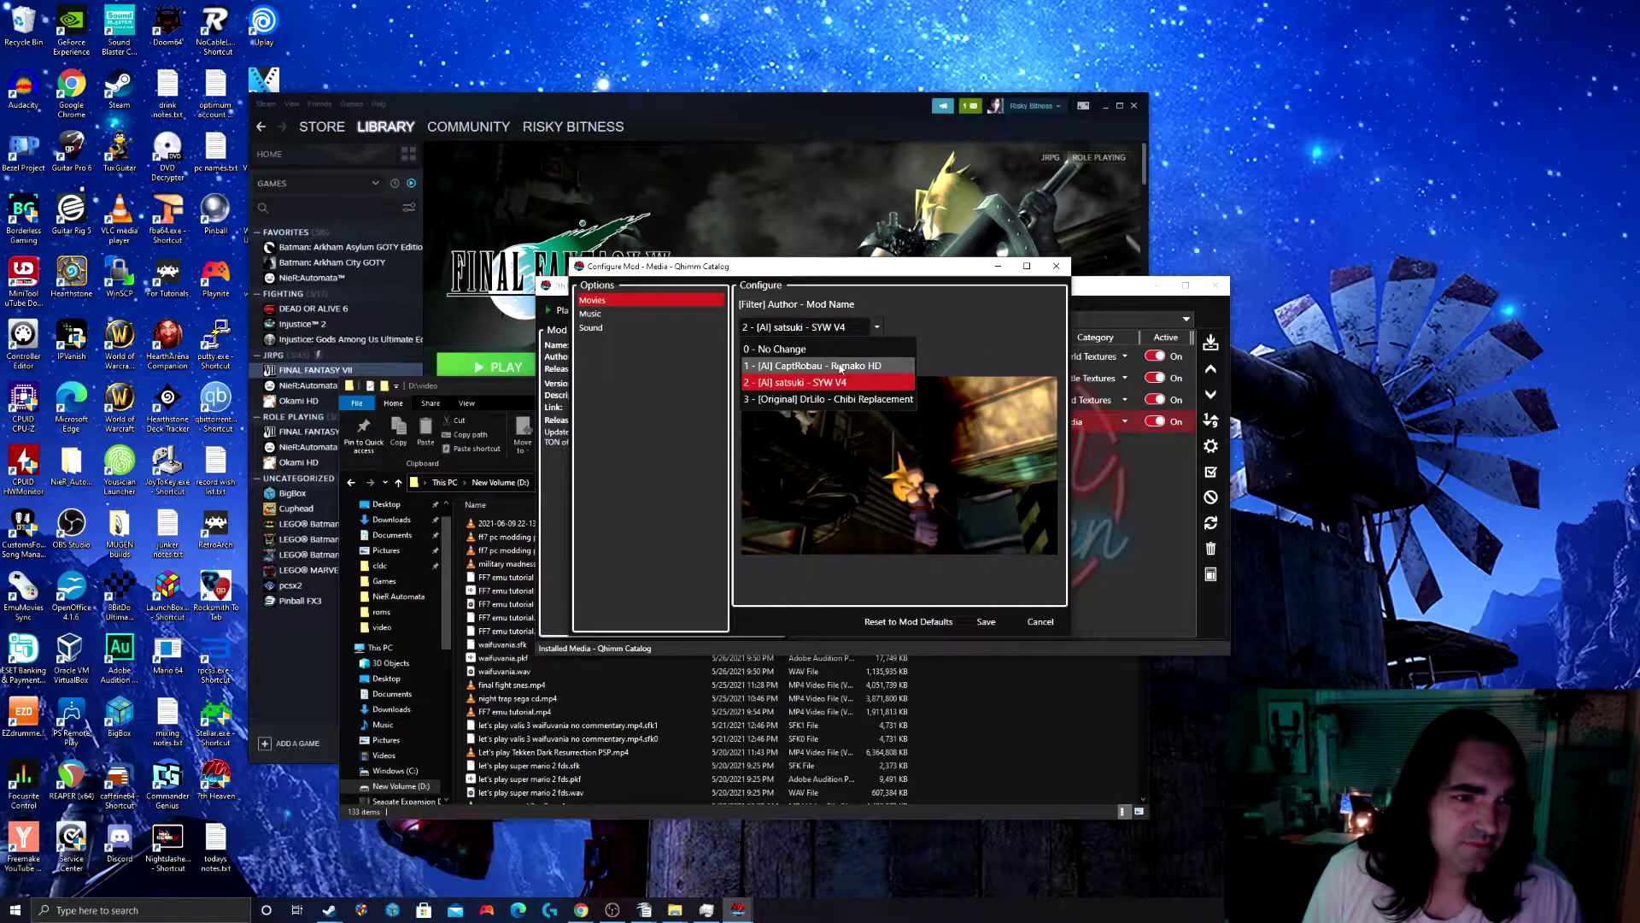
left_click(841, 366)
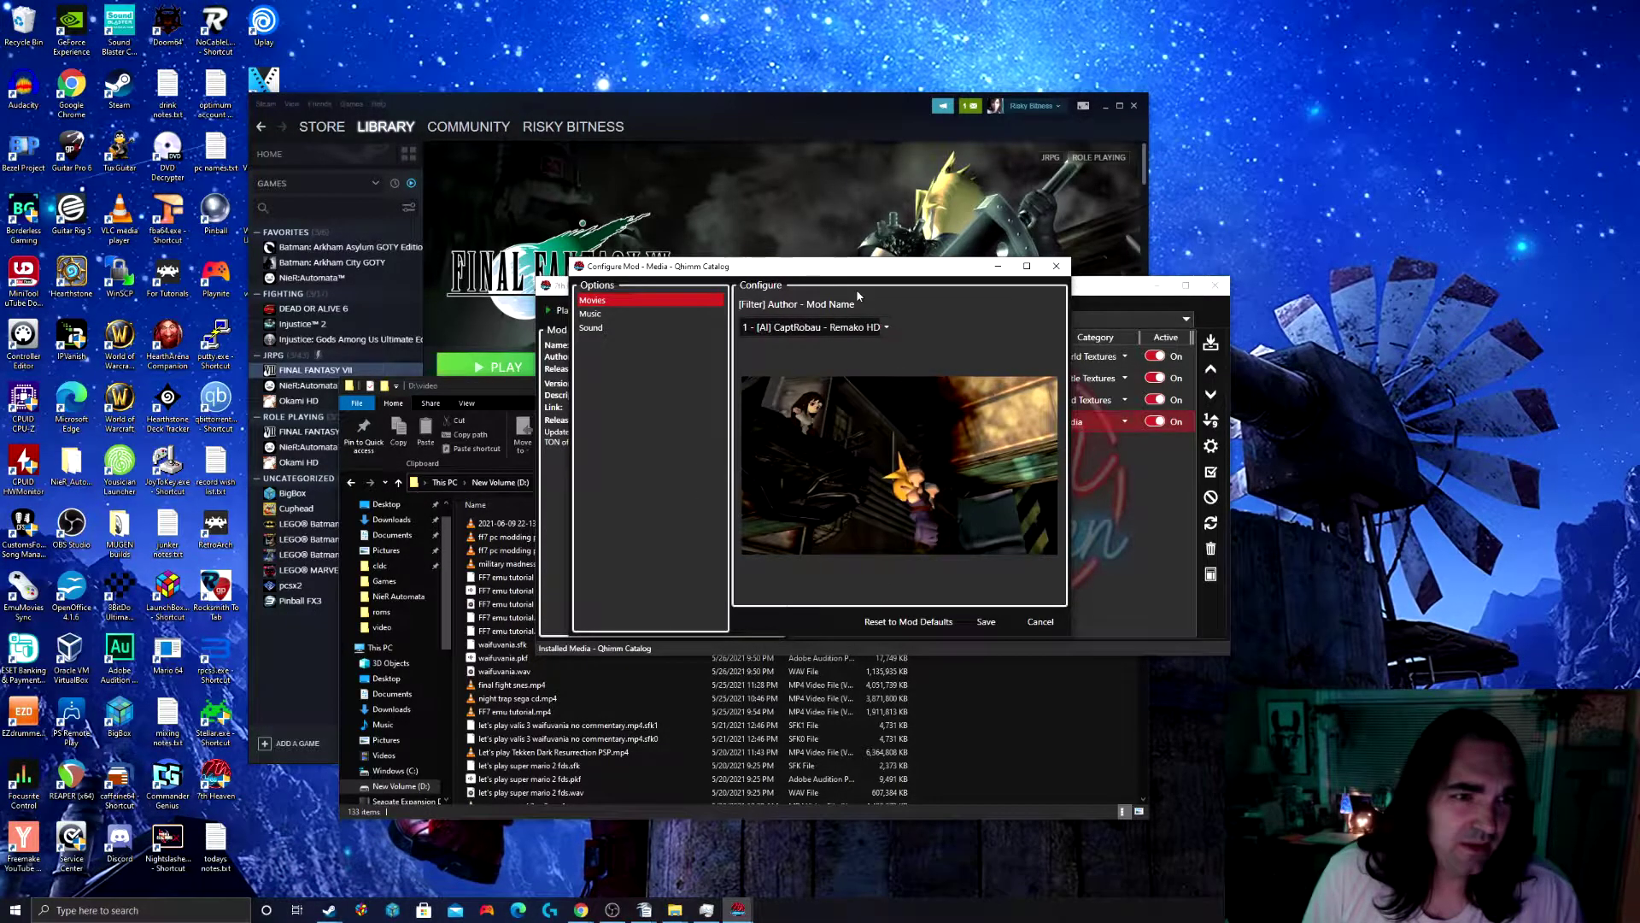
Step: Set the Media mod's music to option 7, Symphonic Remaster, check the sound option, and save the configuration
left_click(591, 314)
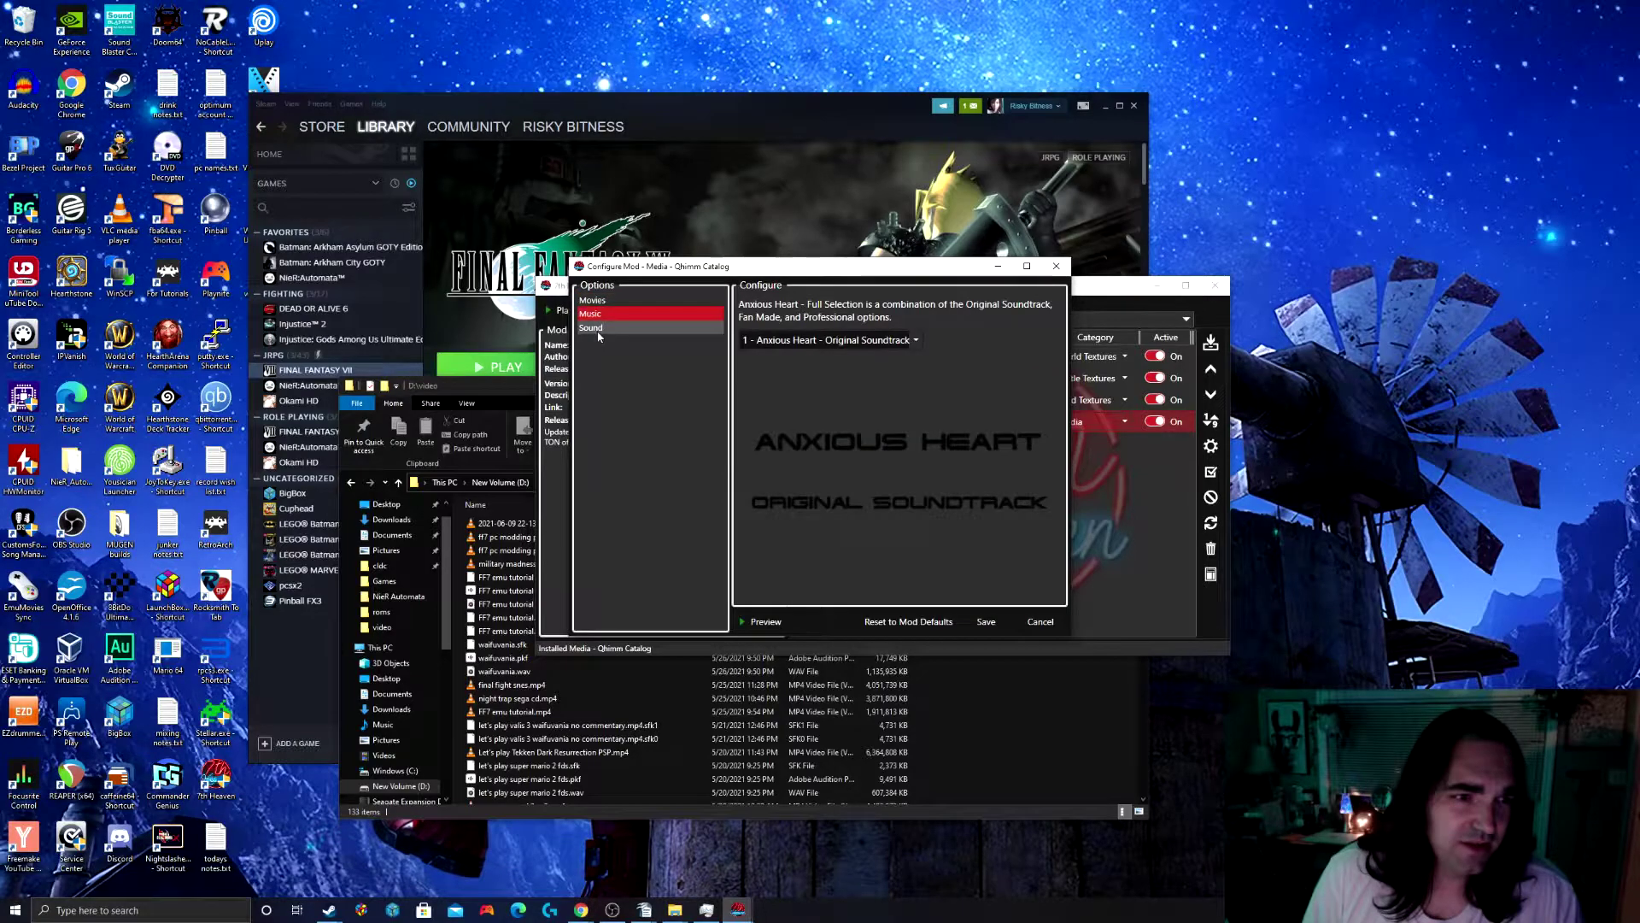
left_click(604, 326)
left_click(591, 313)
left_click(825, 340)
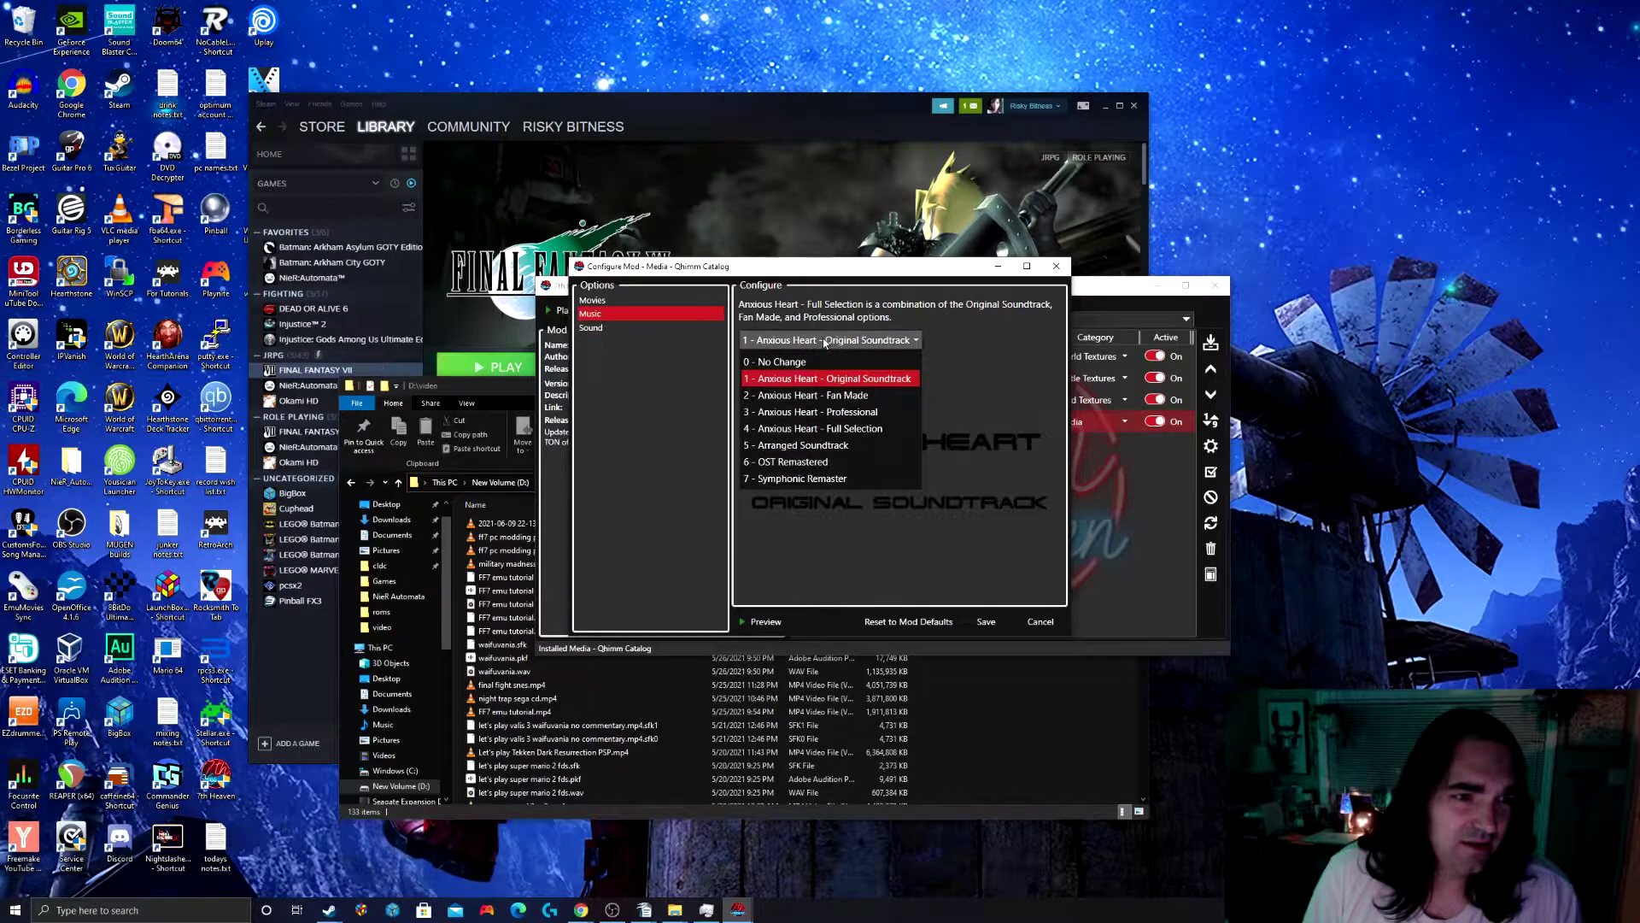
left_click(799, 478)
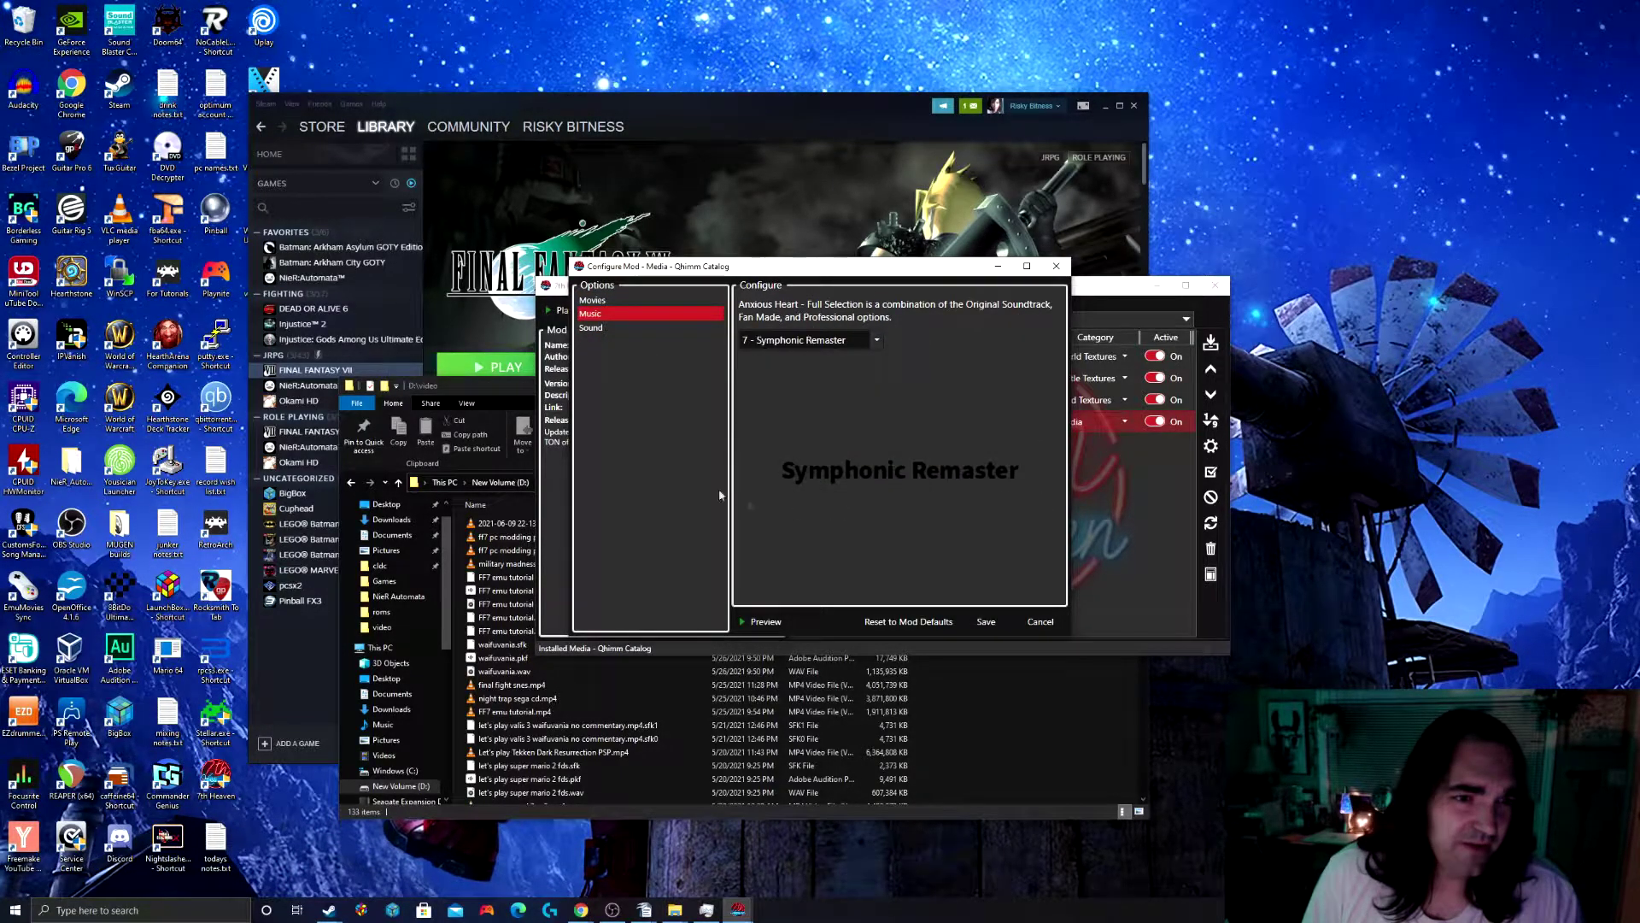
left_click(591, 328)
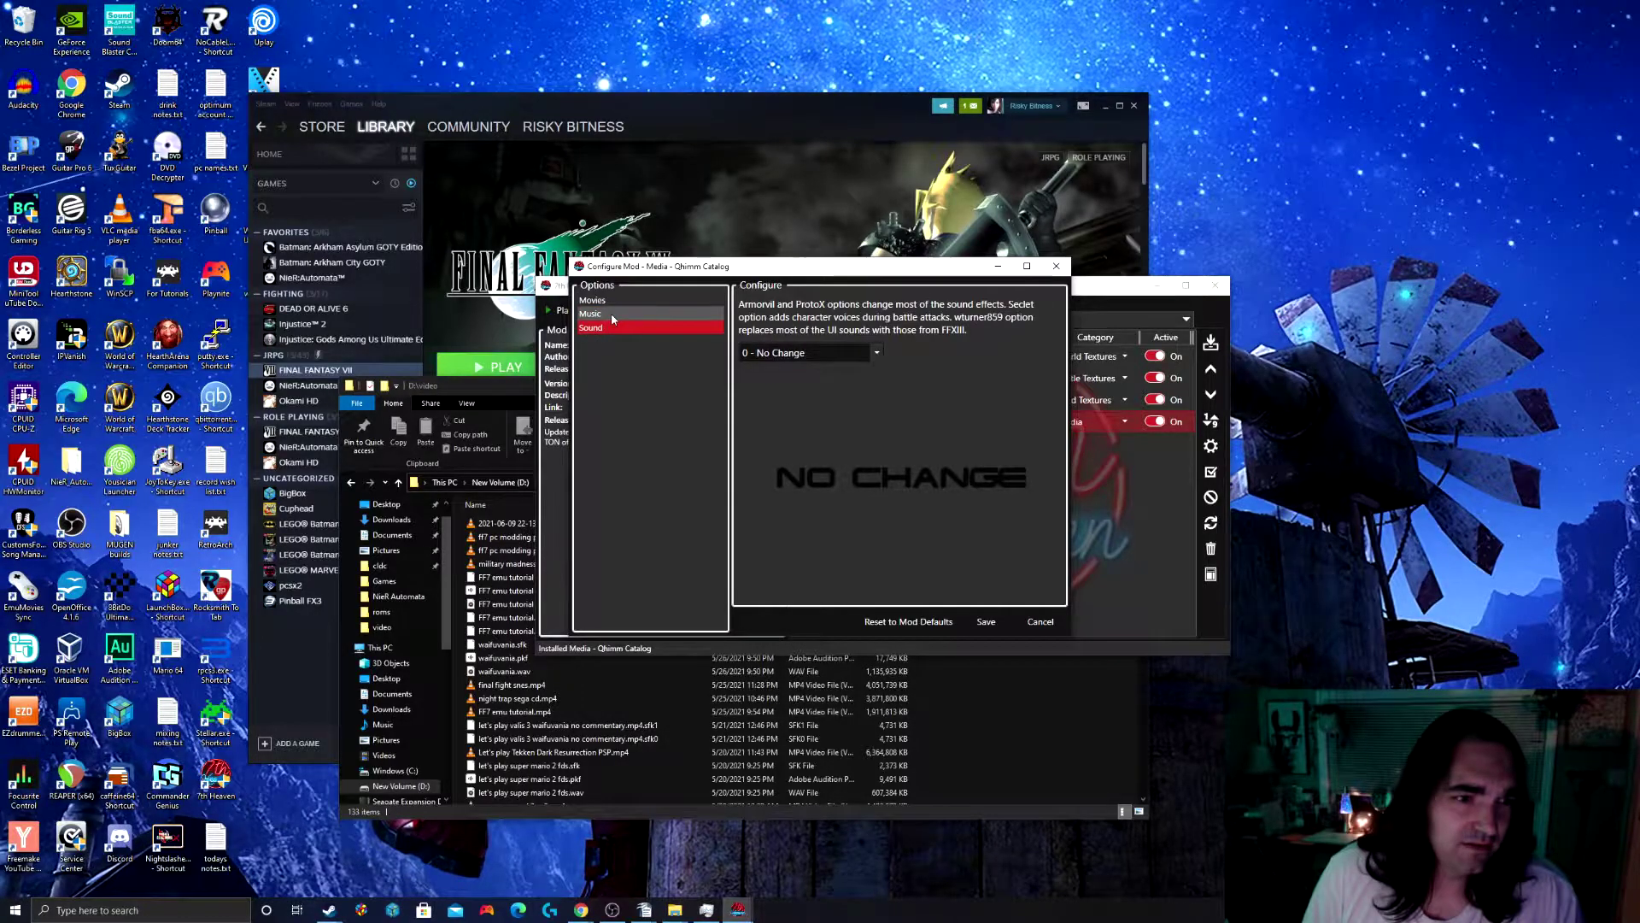
left_click(978, 622)
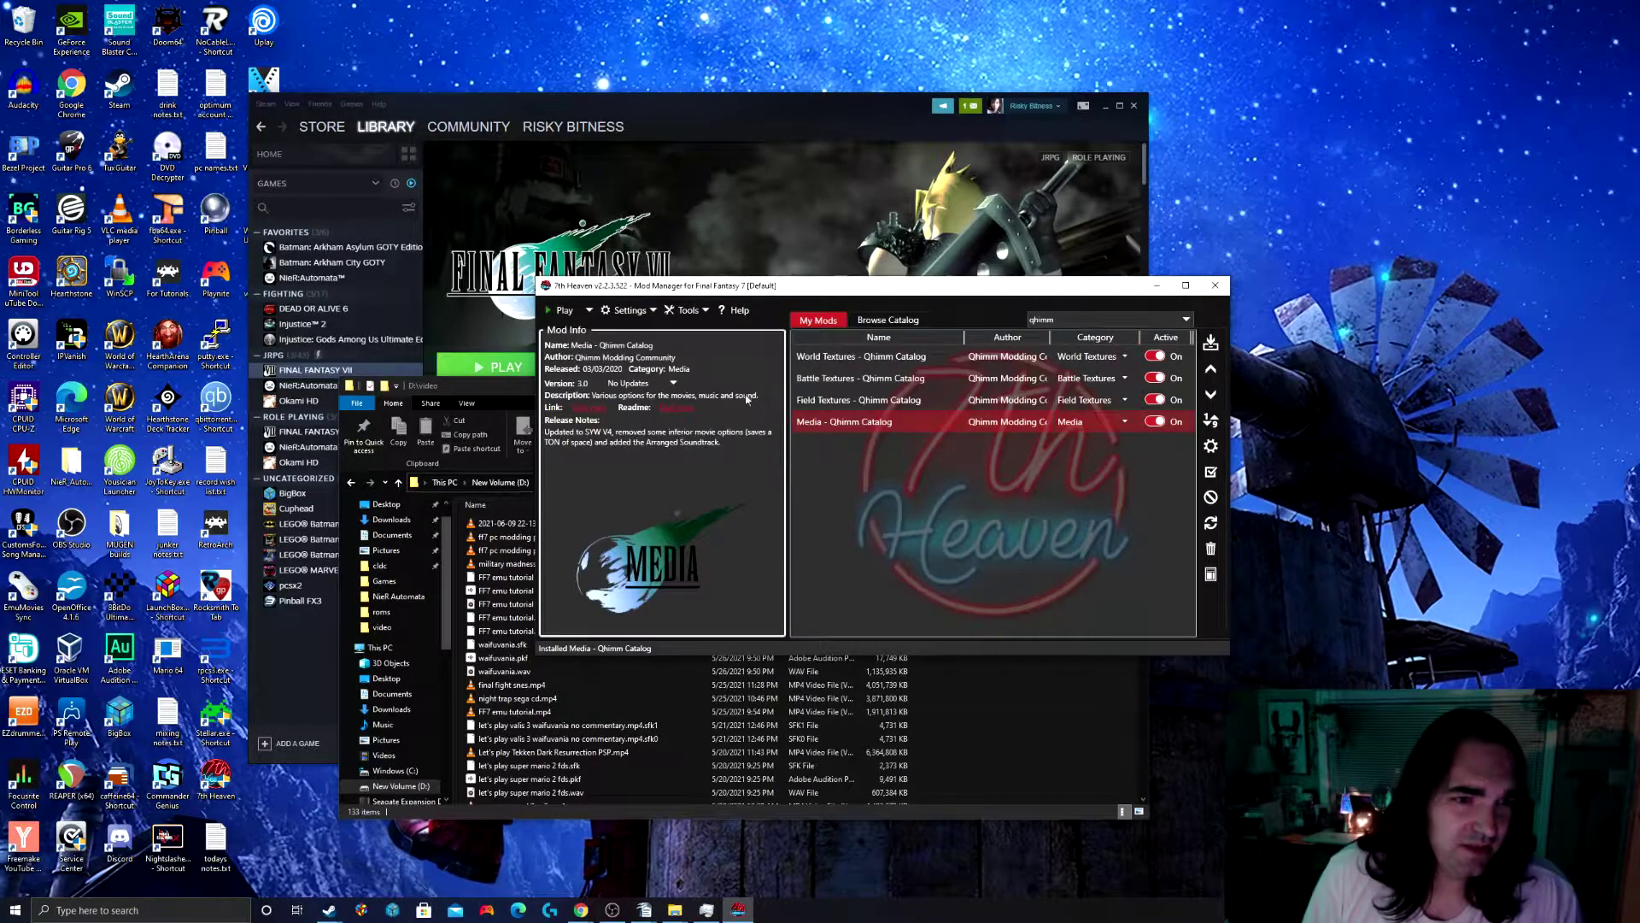
Step: Review the music options available in the Media mod's configuration
double_click(846, 421)
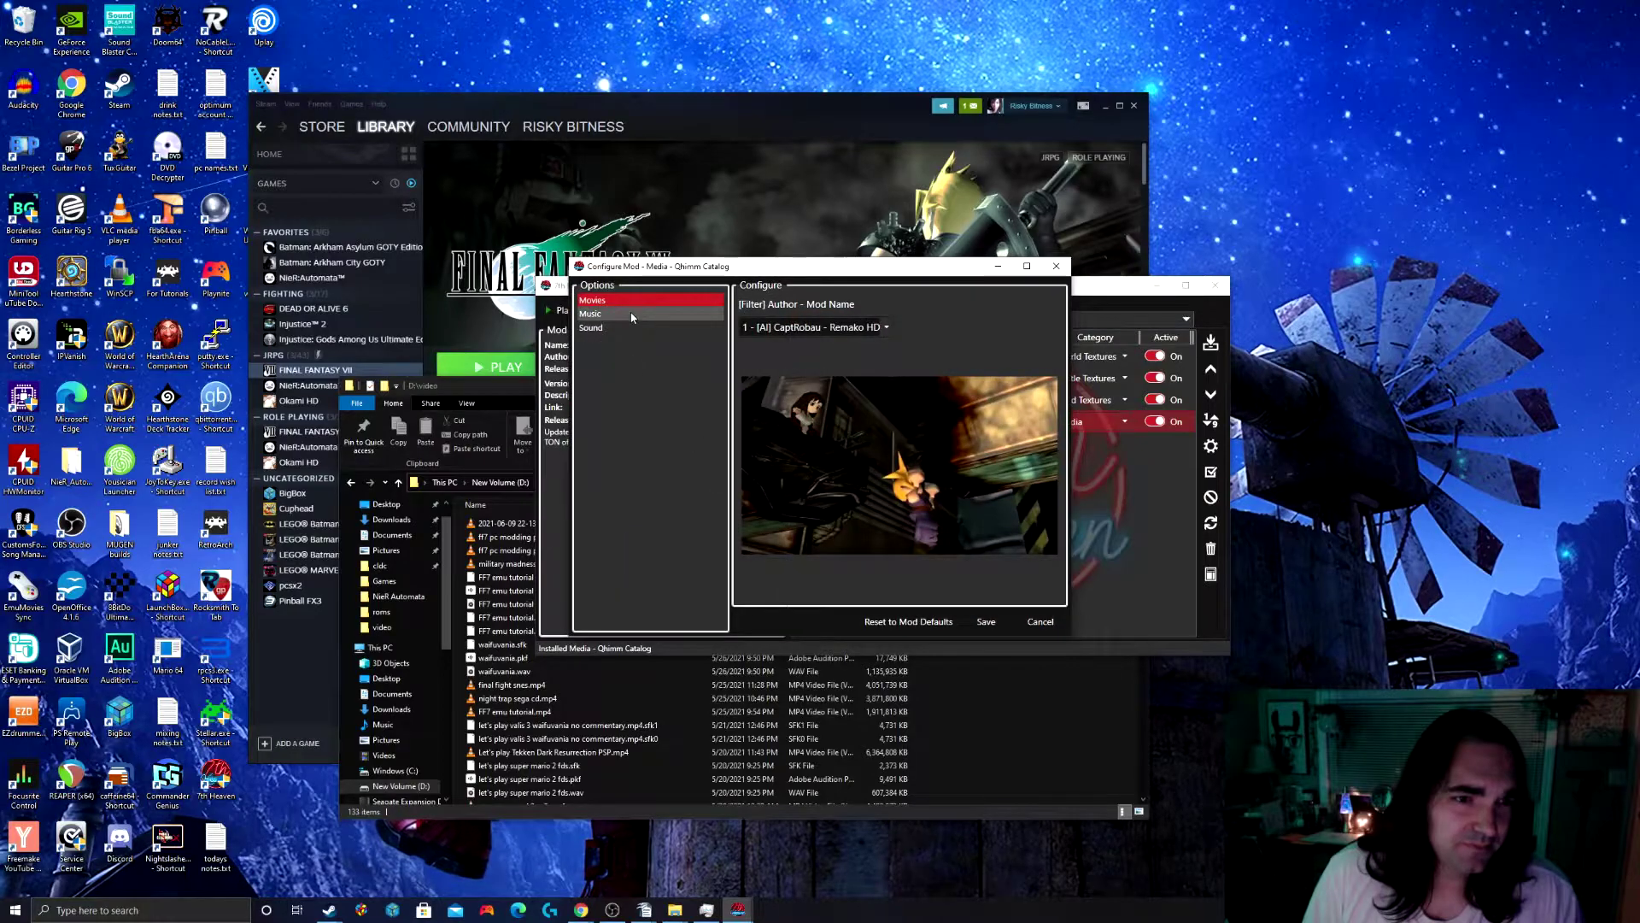
left_click(590, 314)
left_click(824, 341)
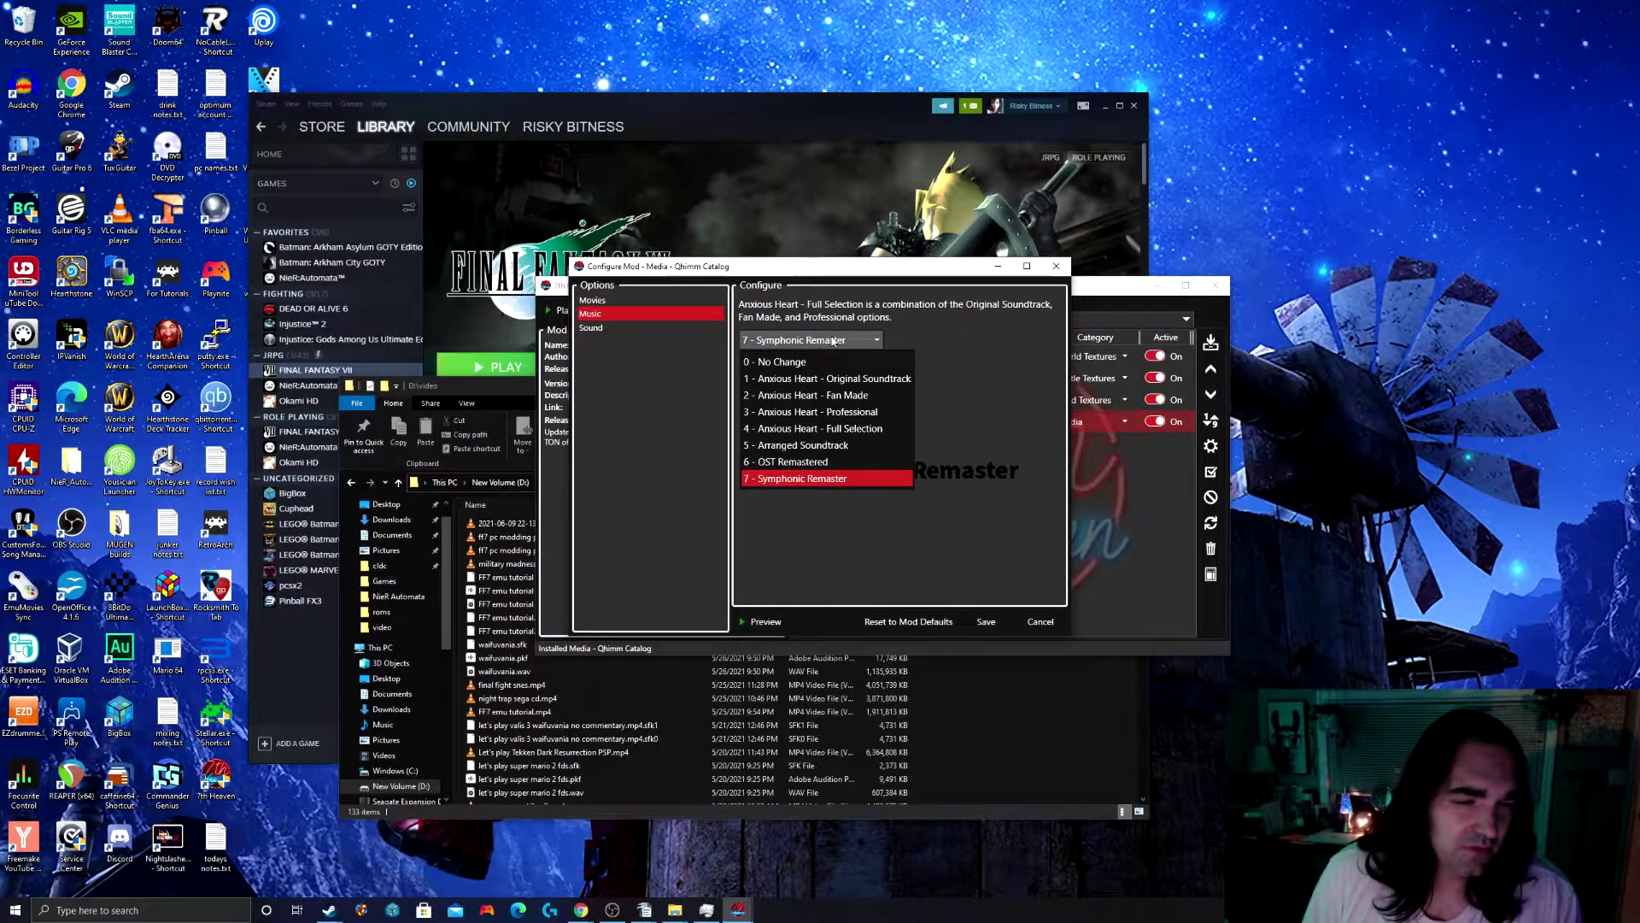
left_click(1013, 331)
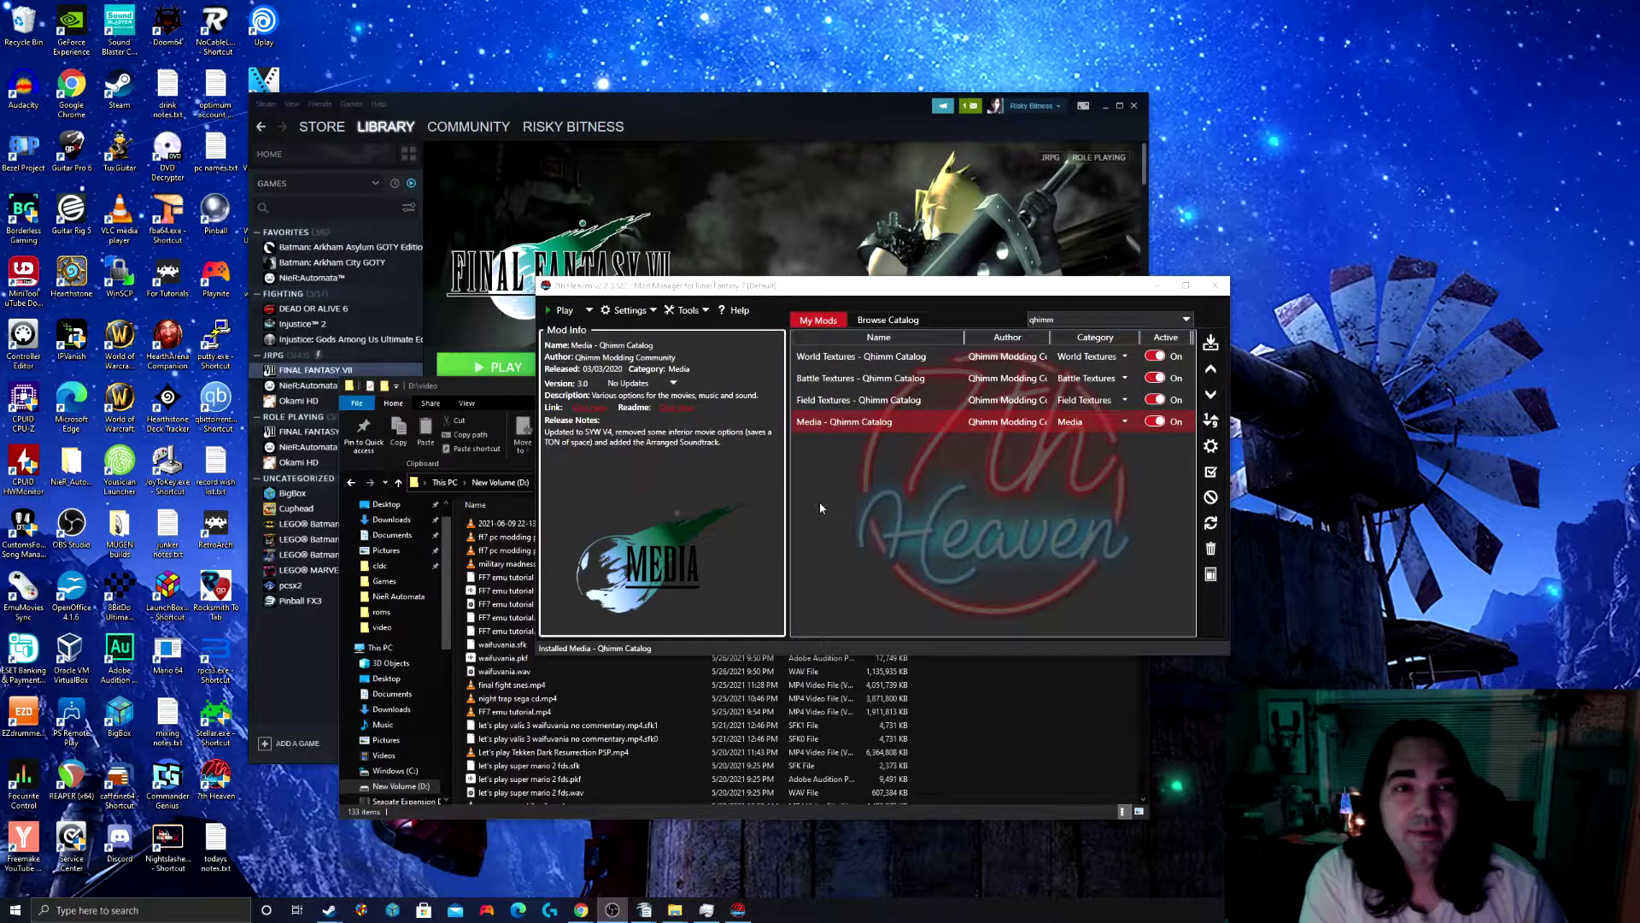
Step: Launch the game through the mod manager to test that it starts, and close it
left_click(559, 311)
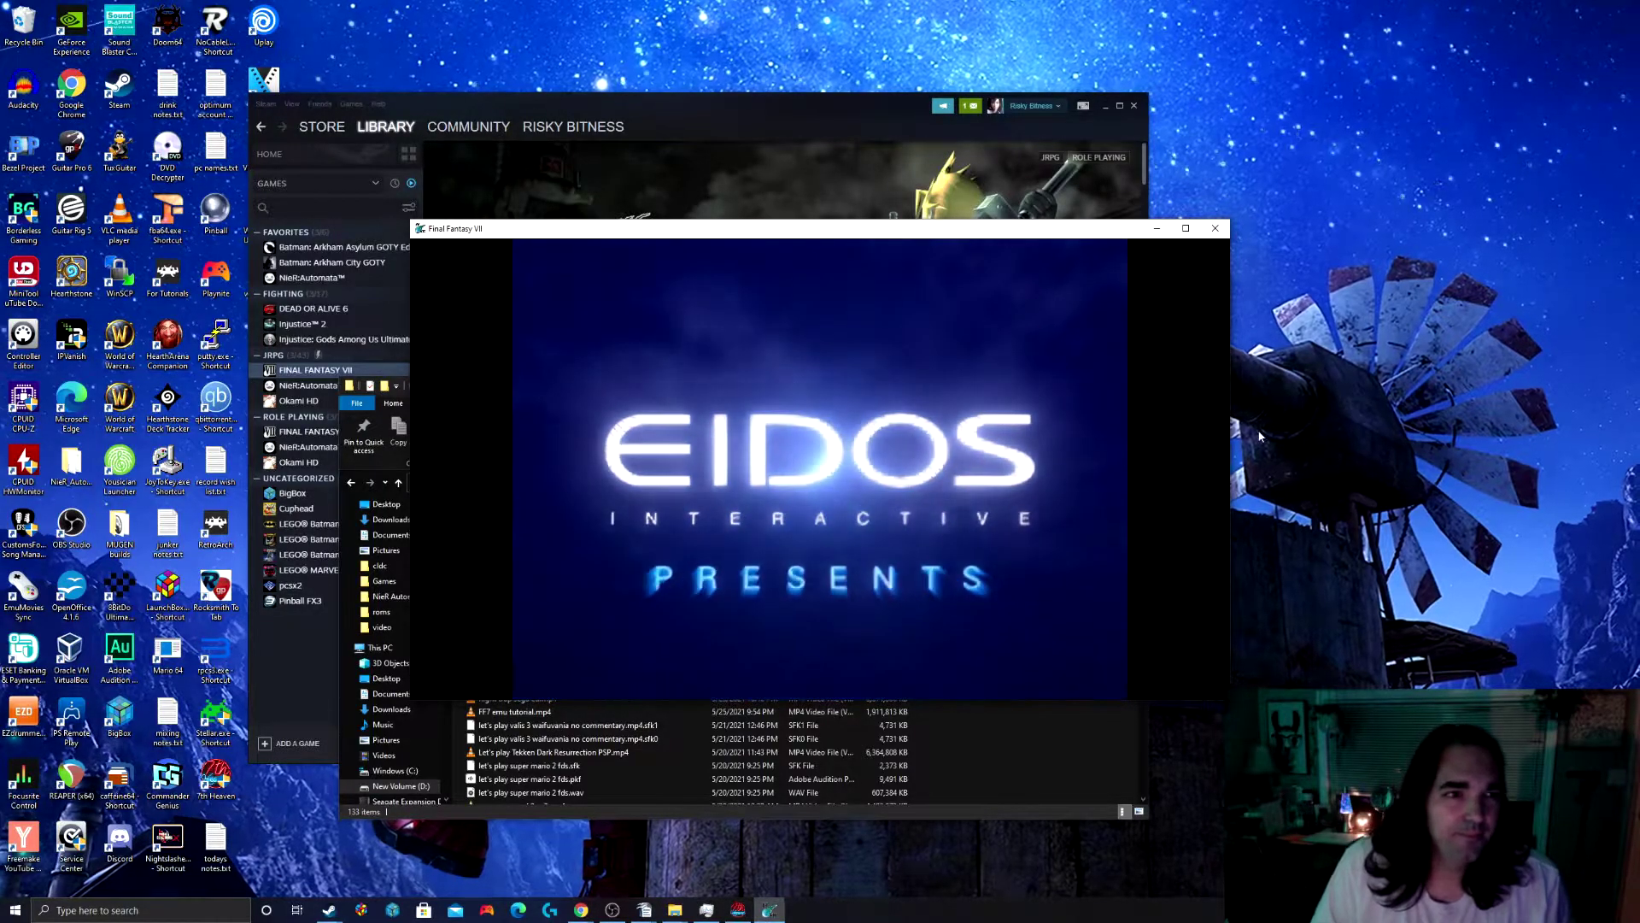
left_click(1211, 229)
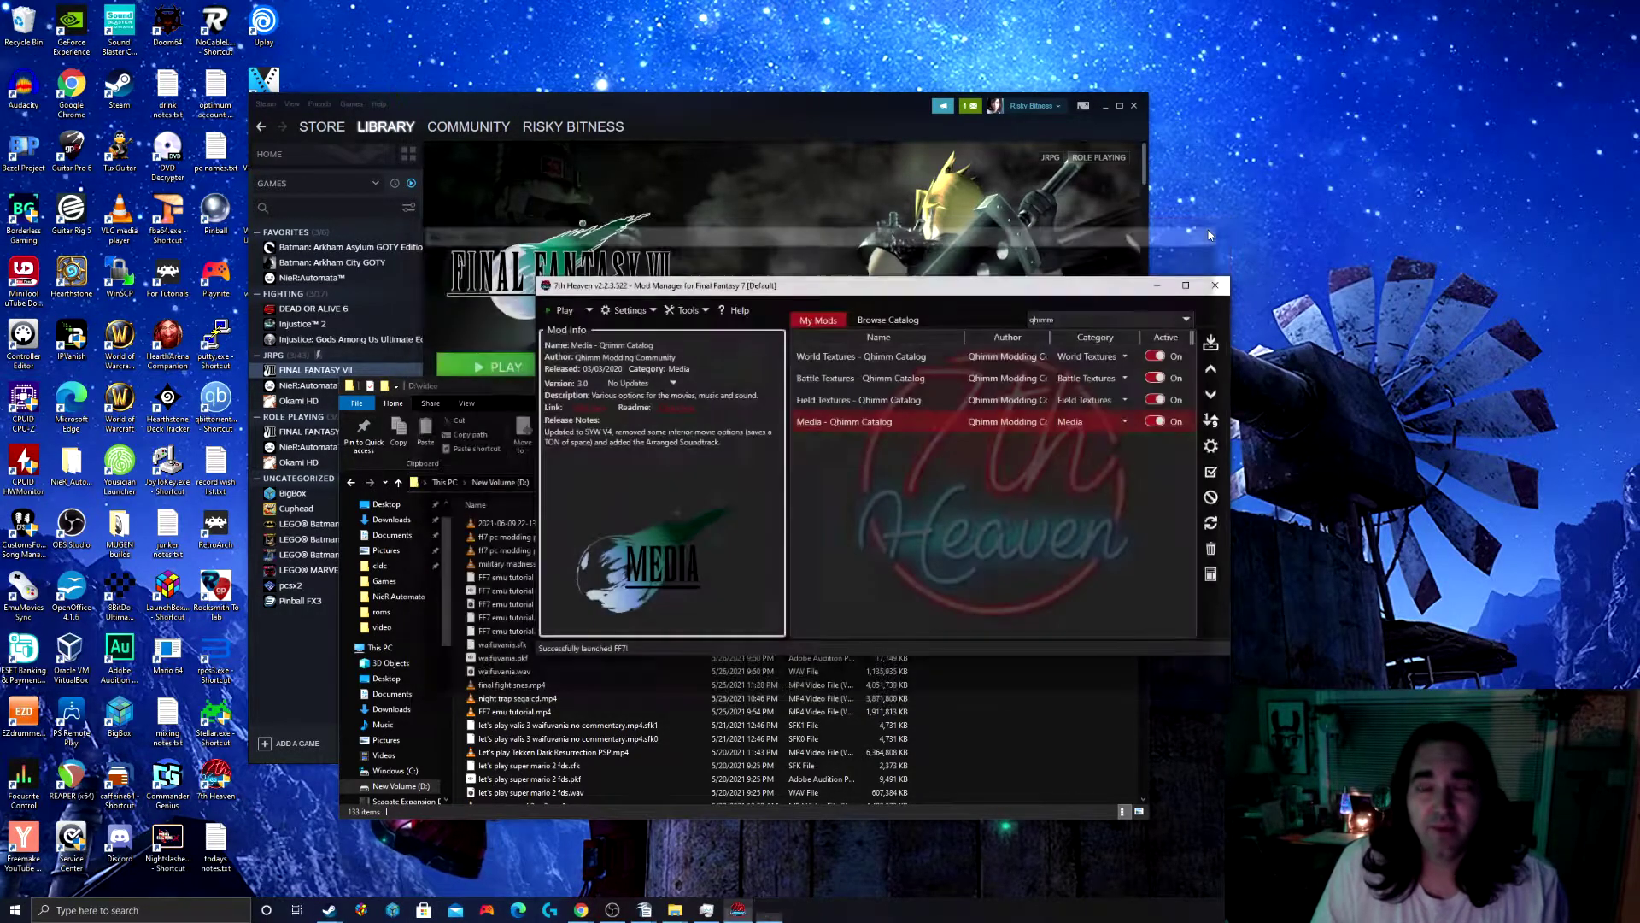
Step: Set the game driver's resolution to 2560x1440 and its window mode to Fullscreen
left_click(630, 311)
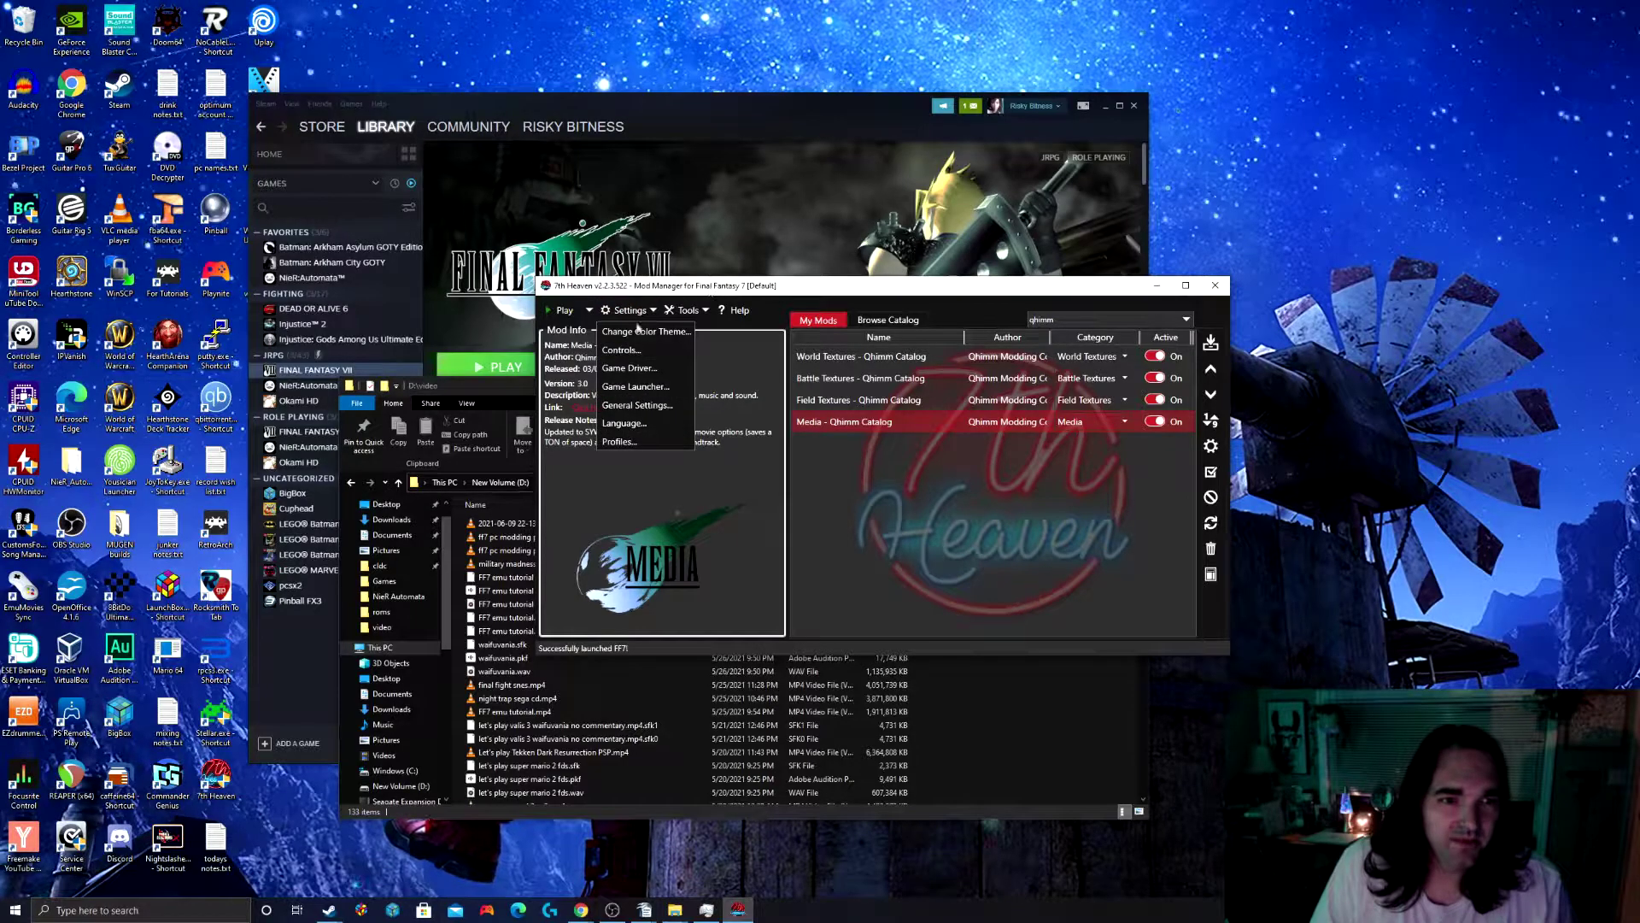
left_click(636, 370)
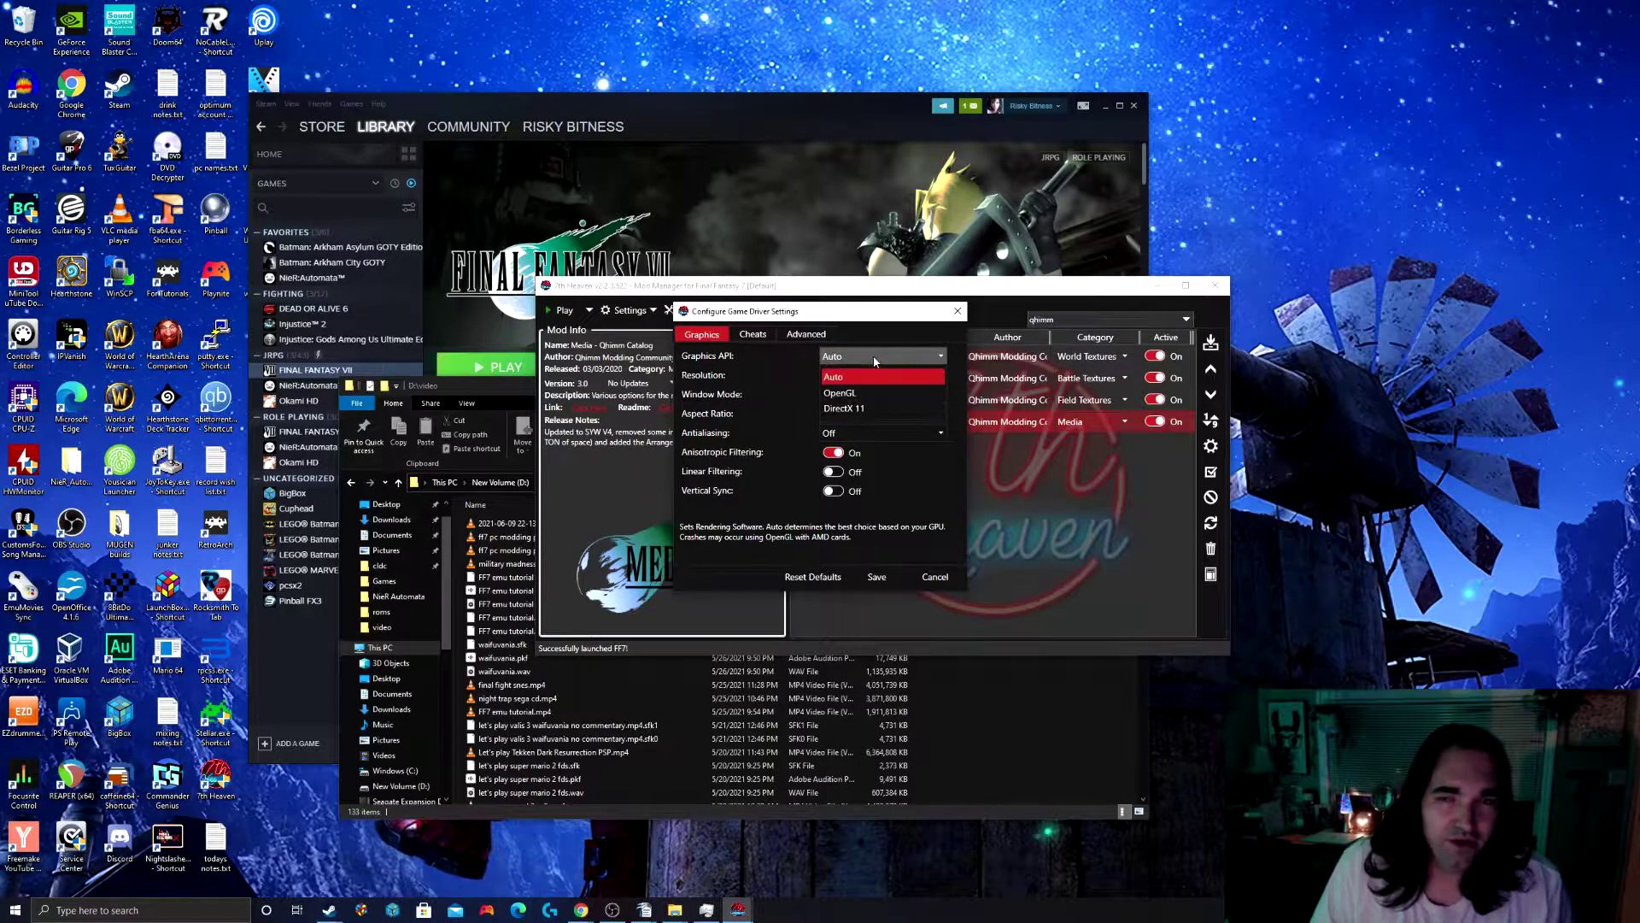
left_click(874, 362)
left_click(869, 378)
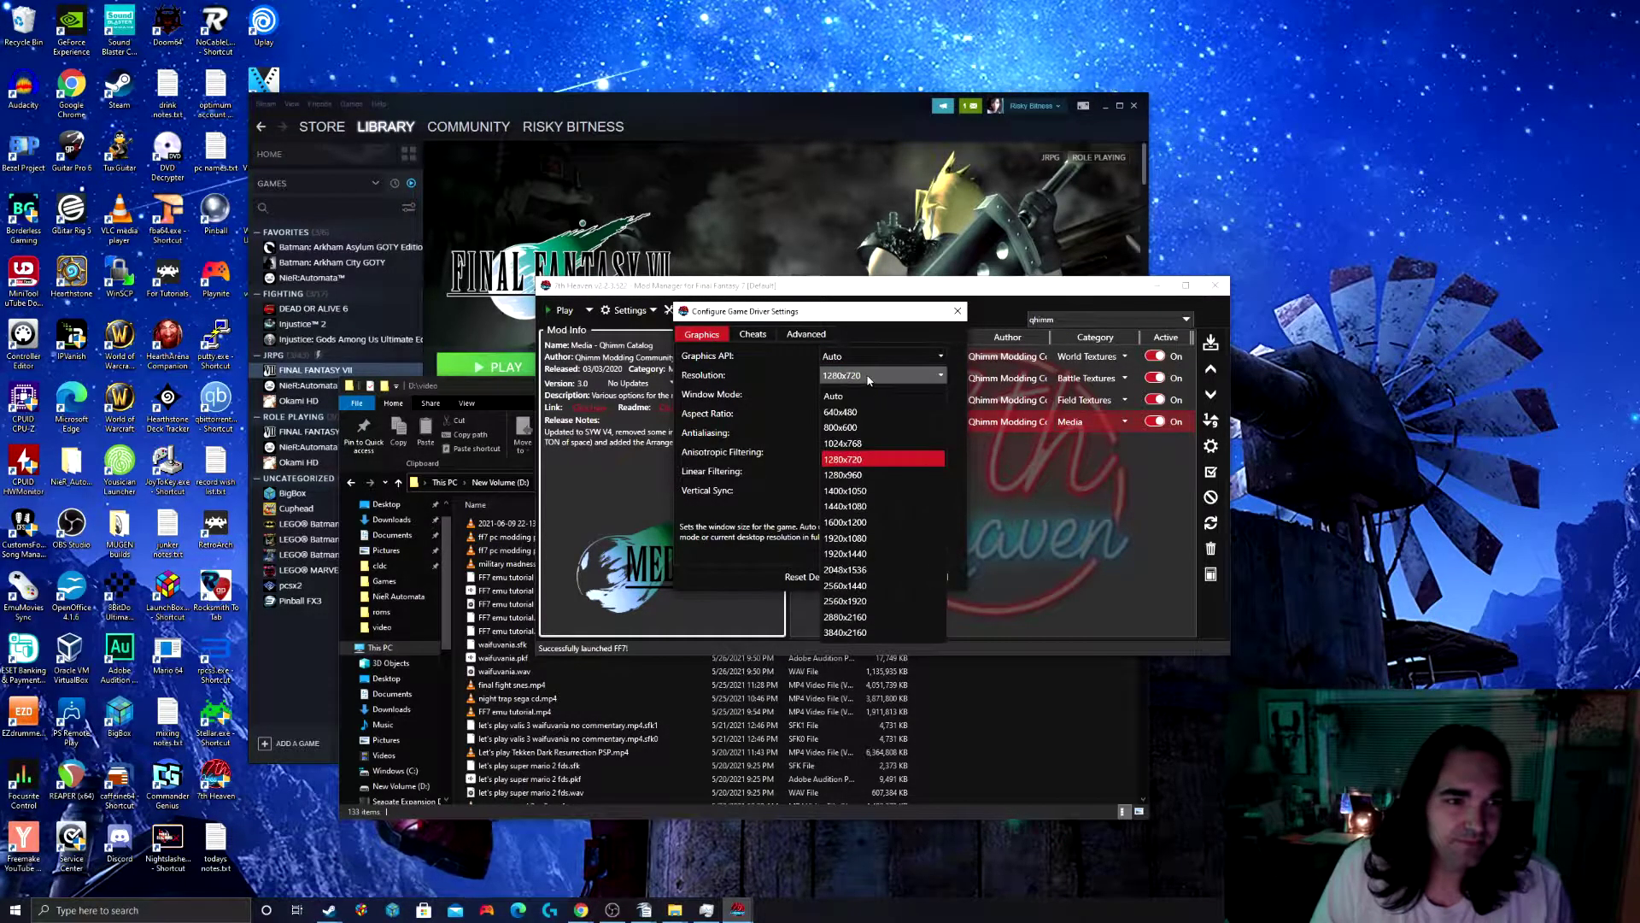
left_click(879, 586)
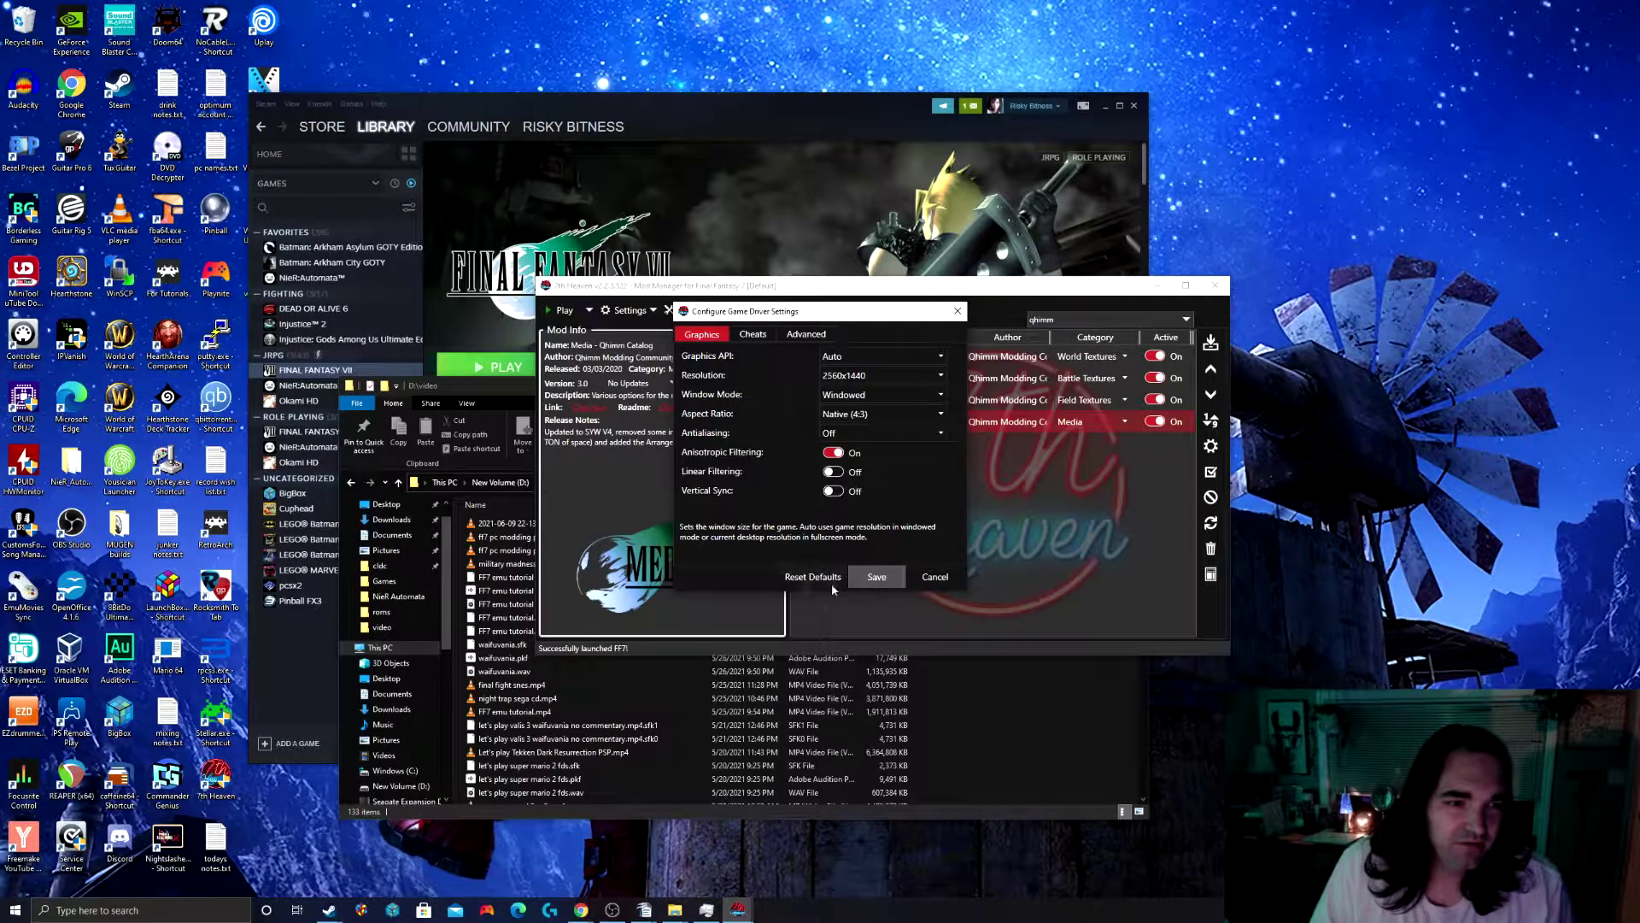
left_click(874, 396)
left_click(846, 432)
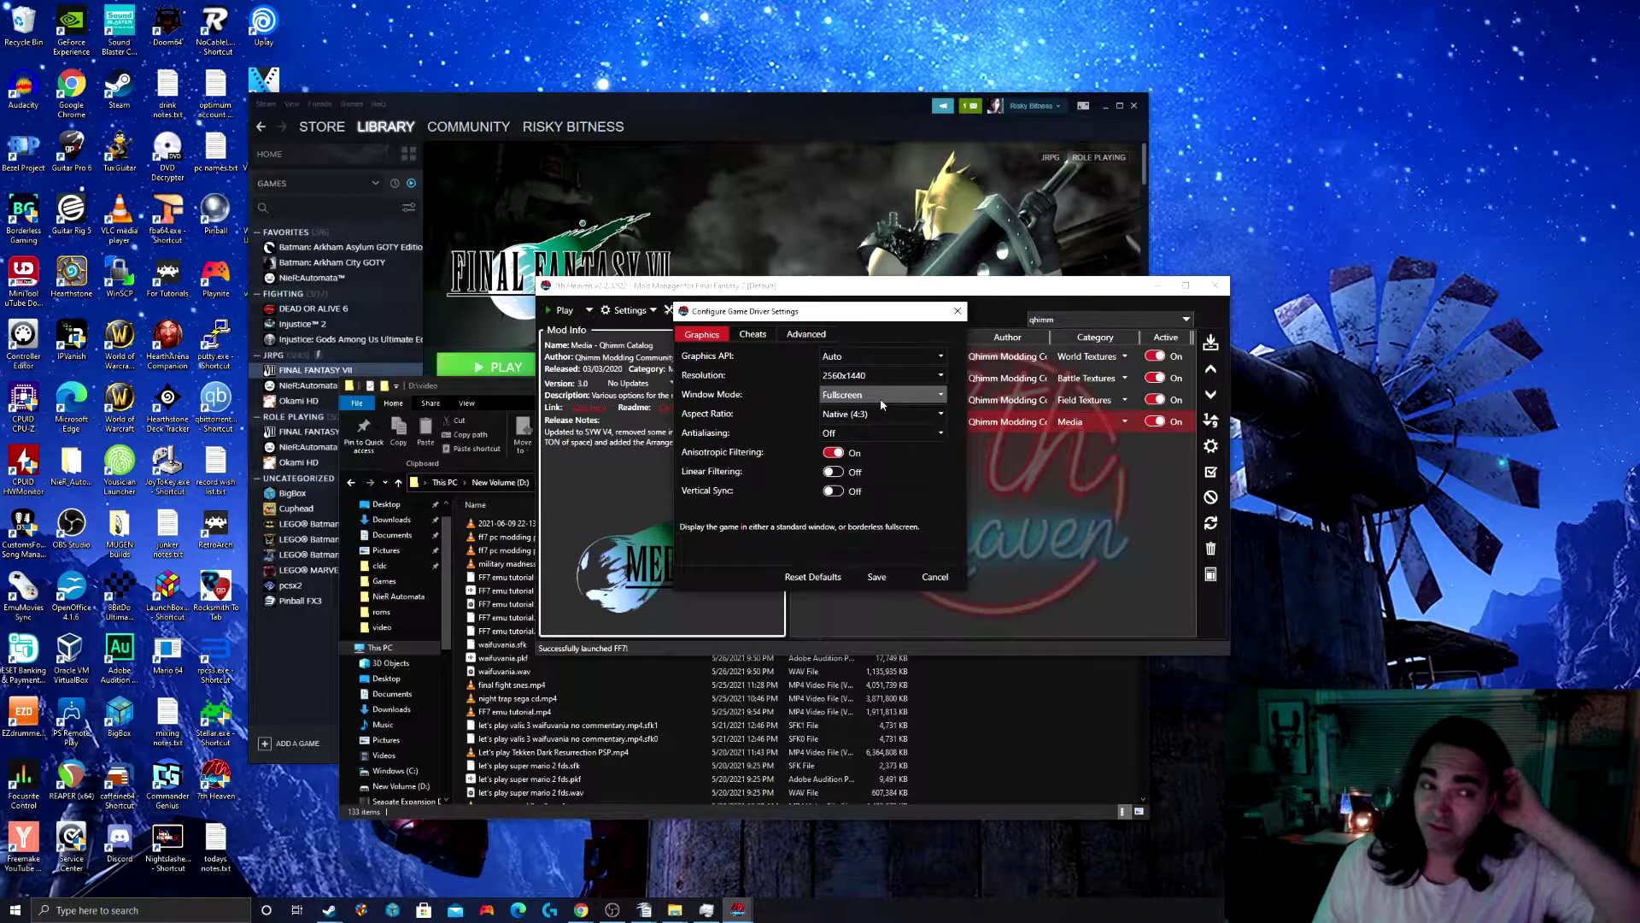
Step: Set antialiasing to 16x MSAA, turn on vertical sync, and save the game driver settings
left_click(926, 413)
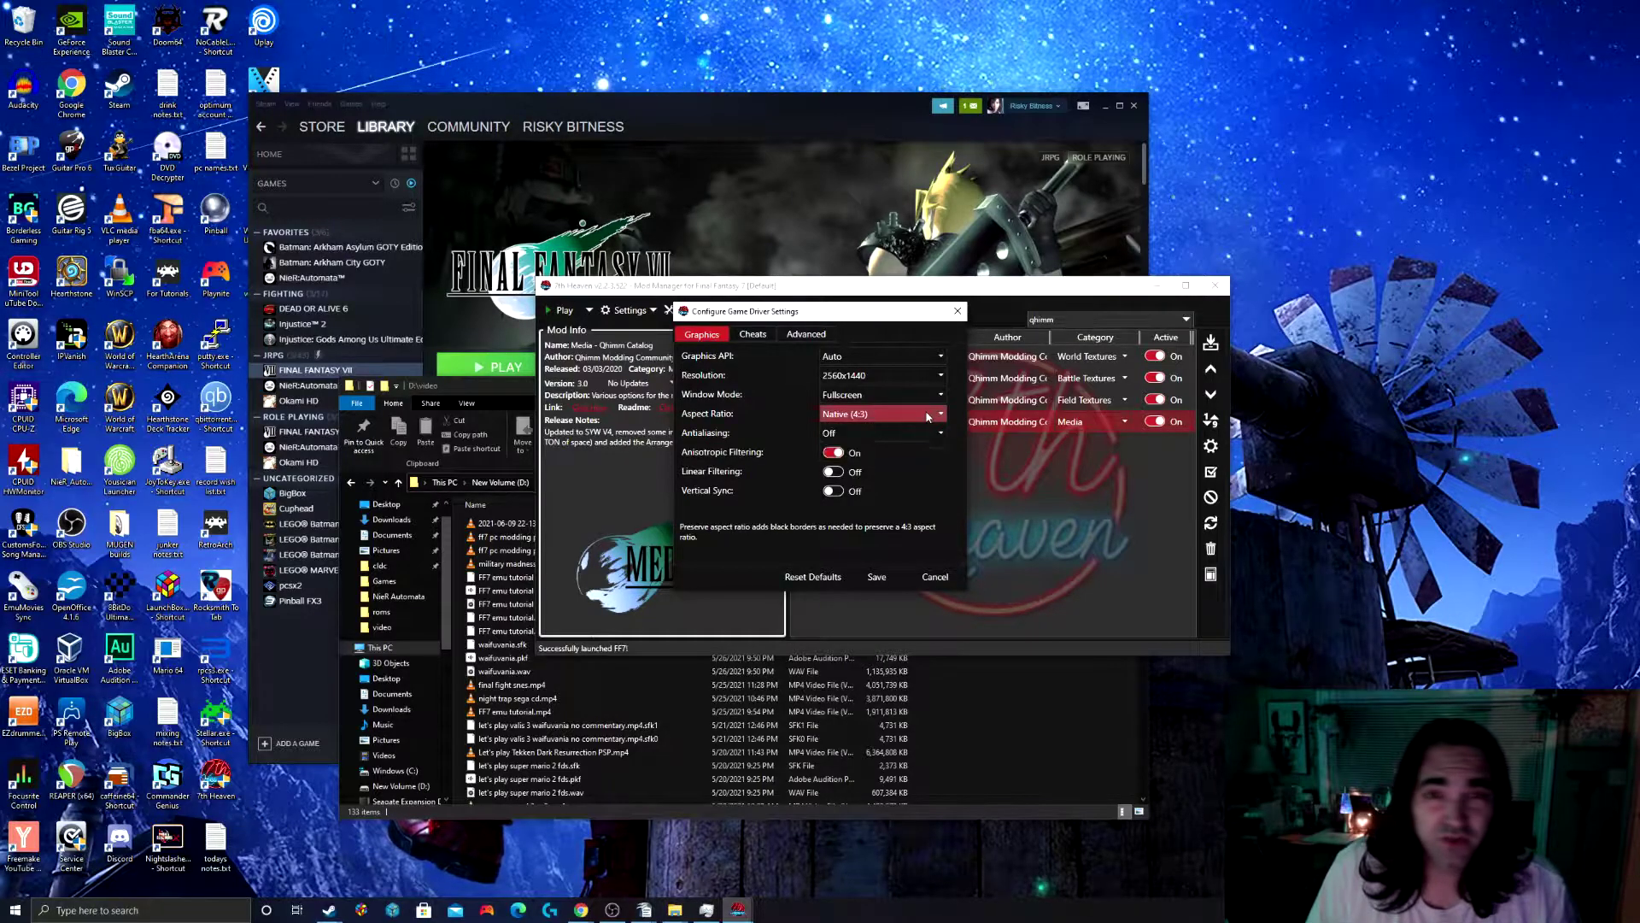
left_click(873, 434)
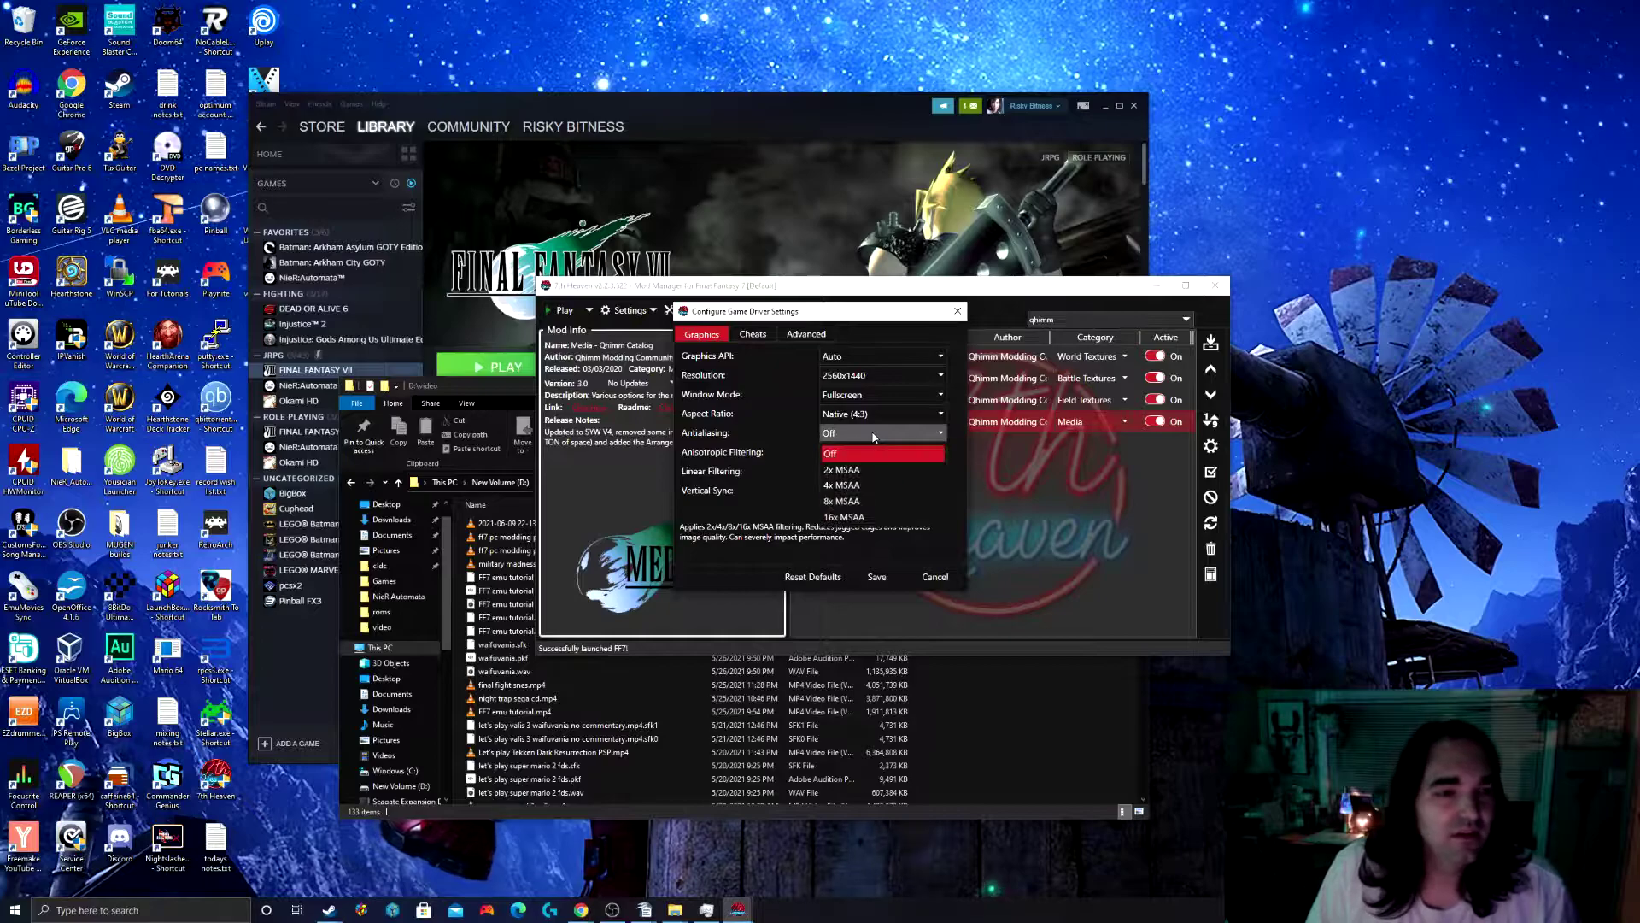
left_click(858, 515)
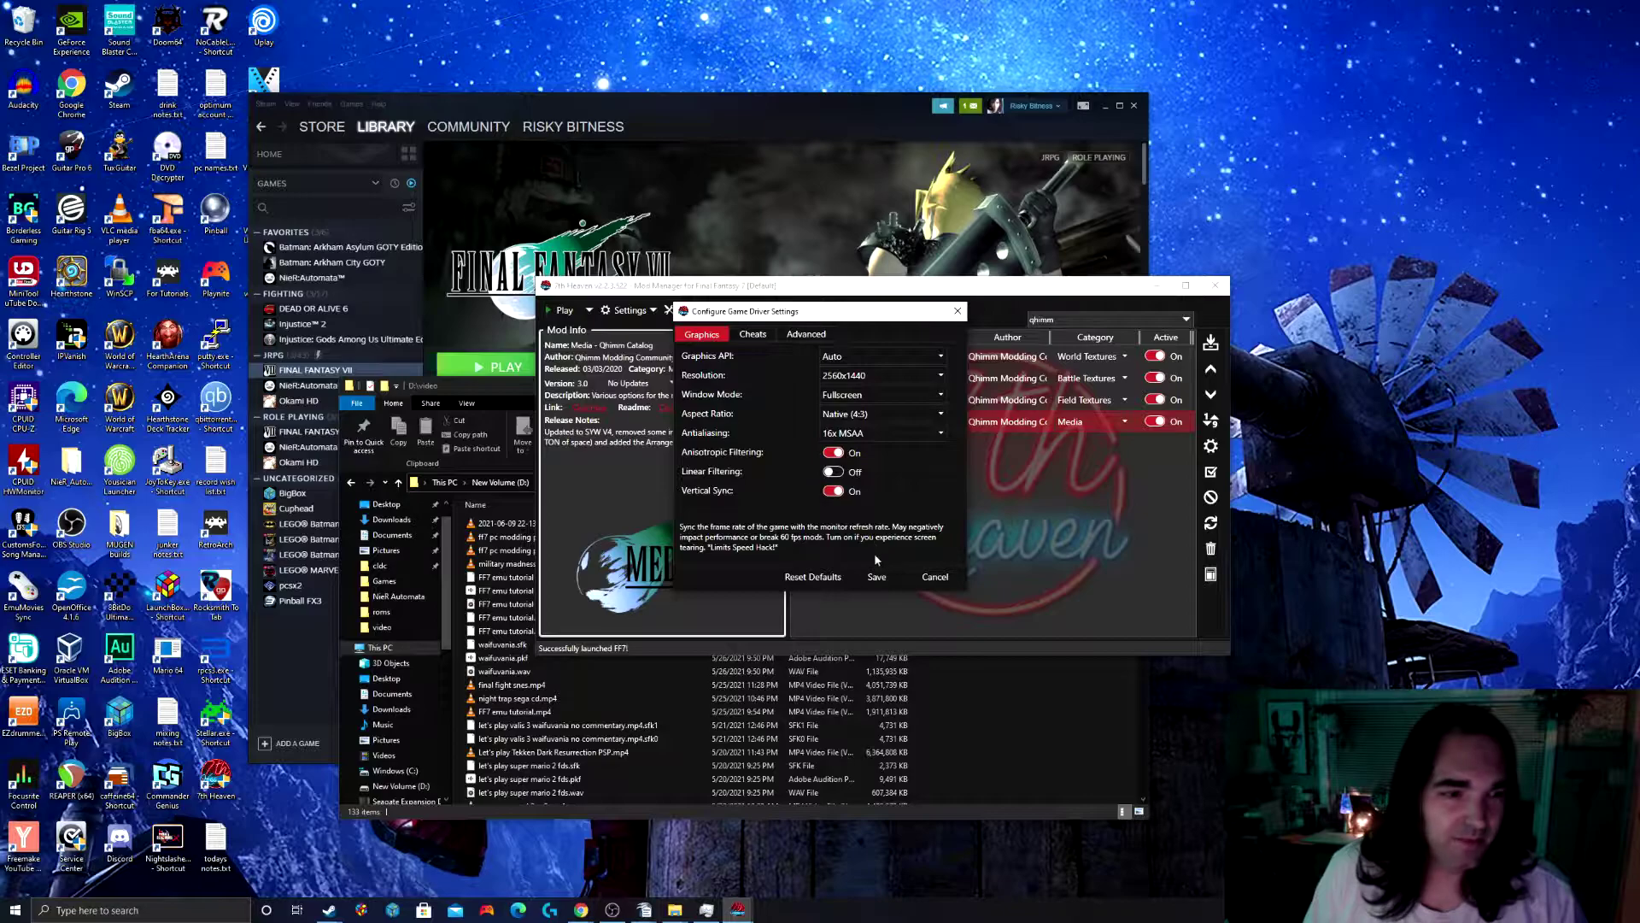
left_click(880, 576)
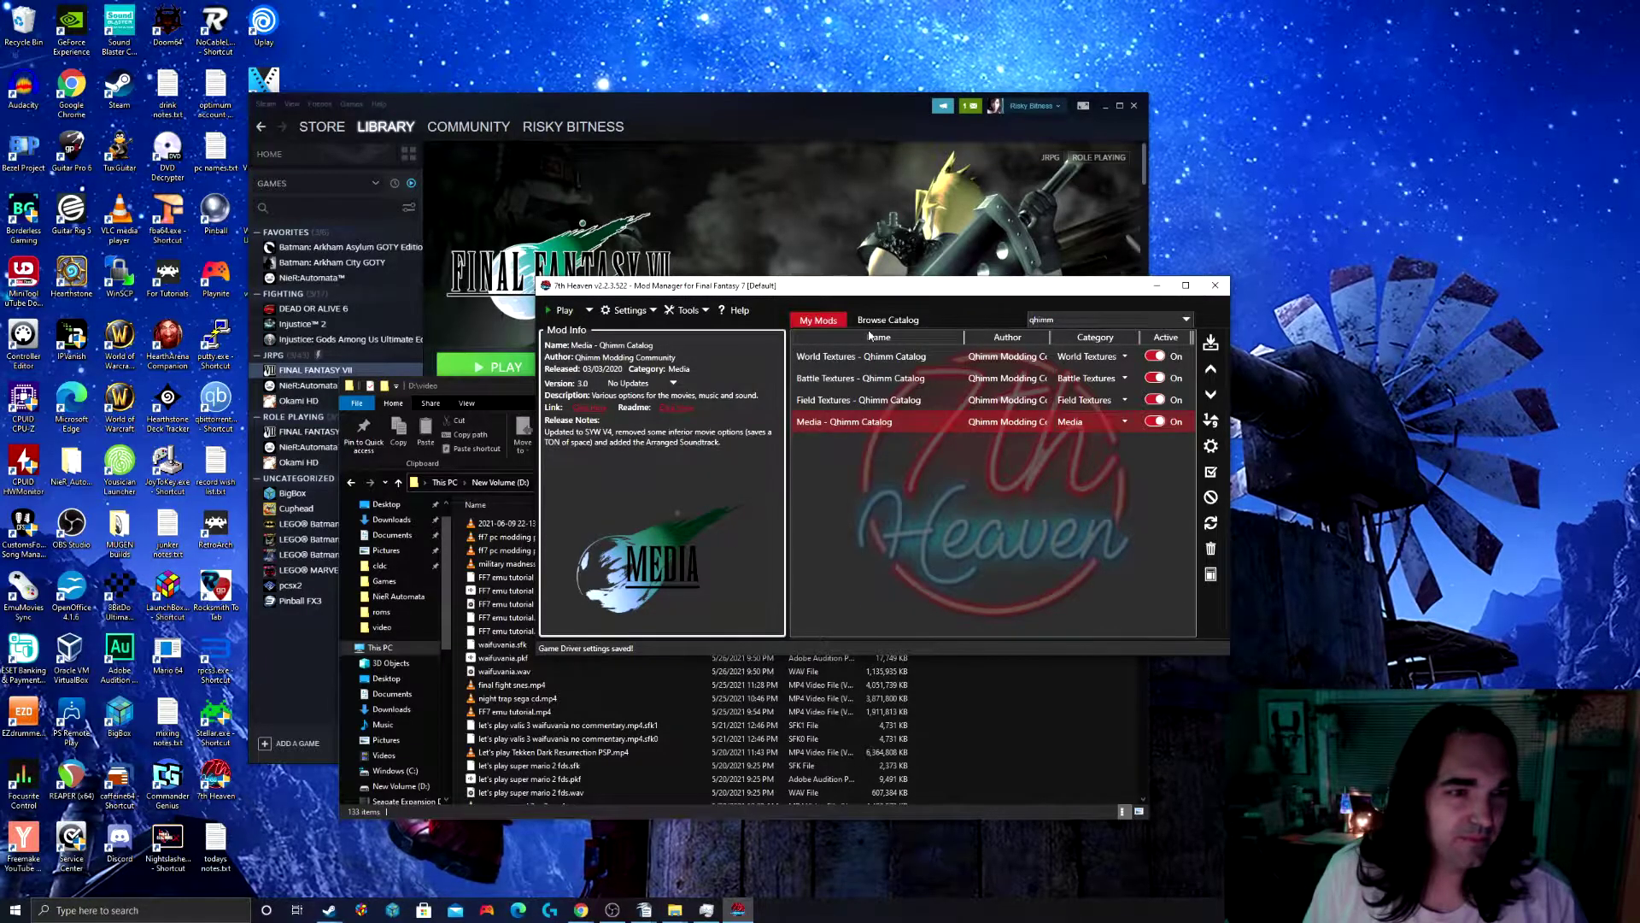
Step: Launch the modded game and try out a battle by casting Bolt on the enemy soldier, dismissing the battle rewards
left_click(557, 312)
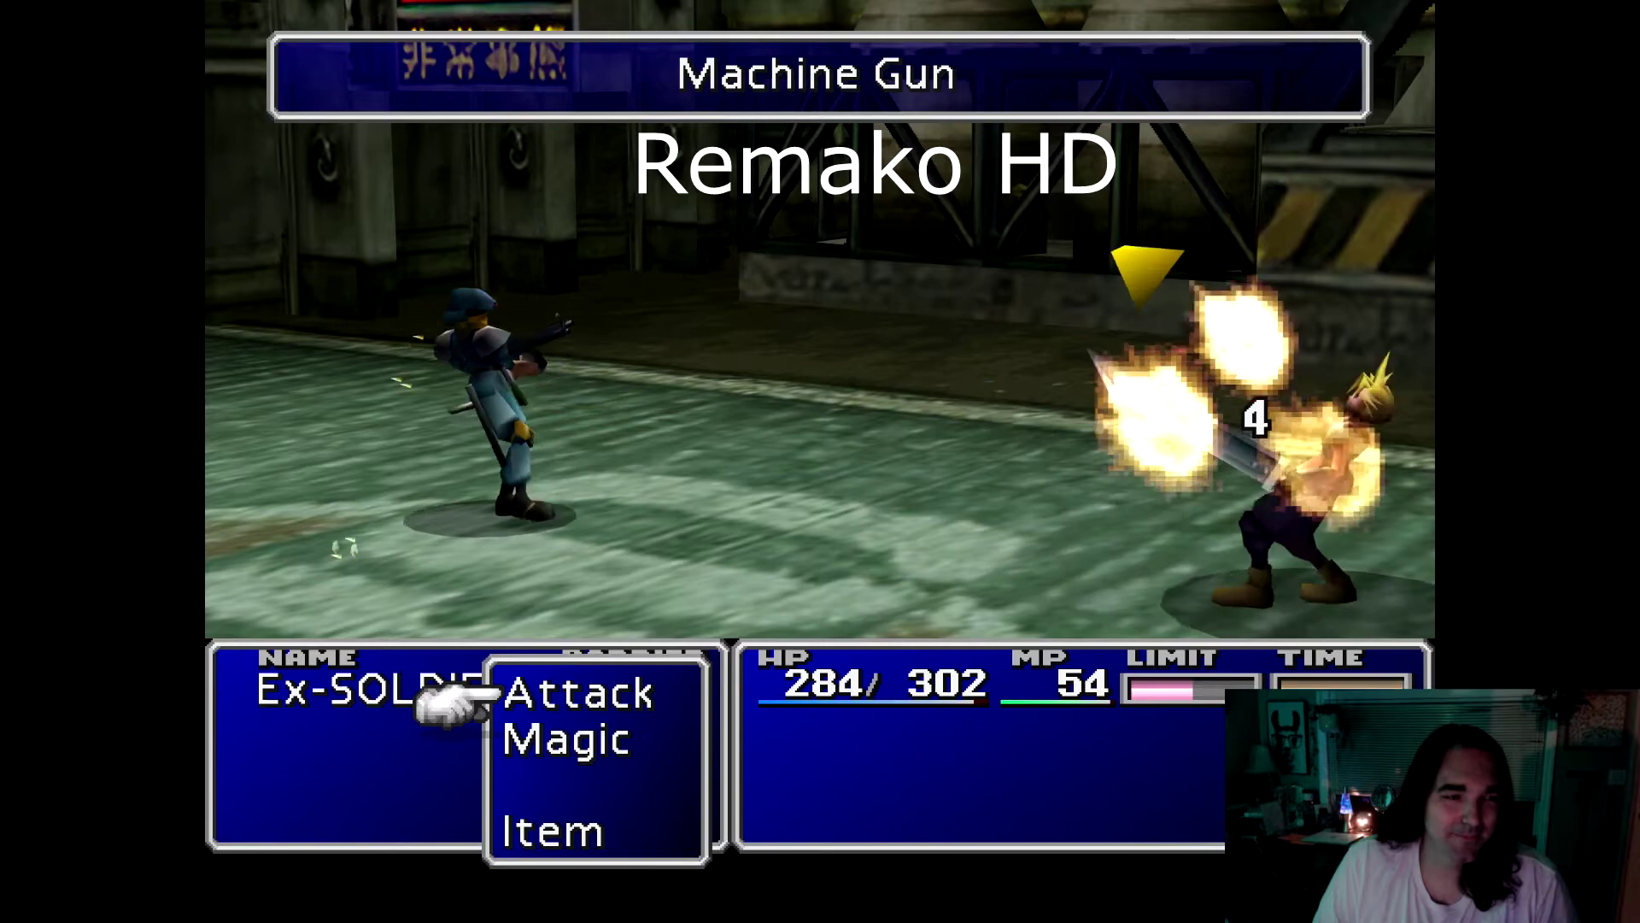
key("Down")
key("Return")
key("Down")
key("Return")
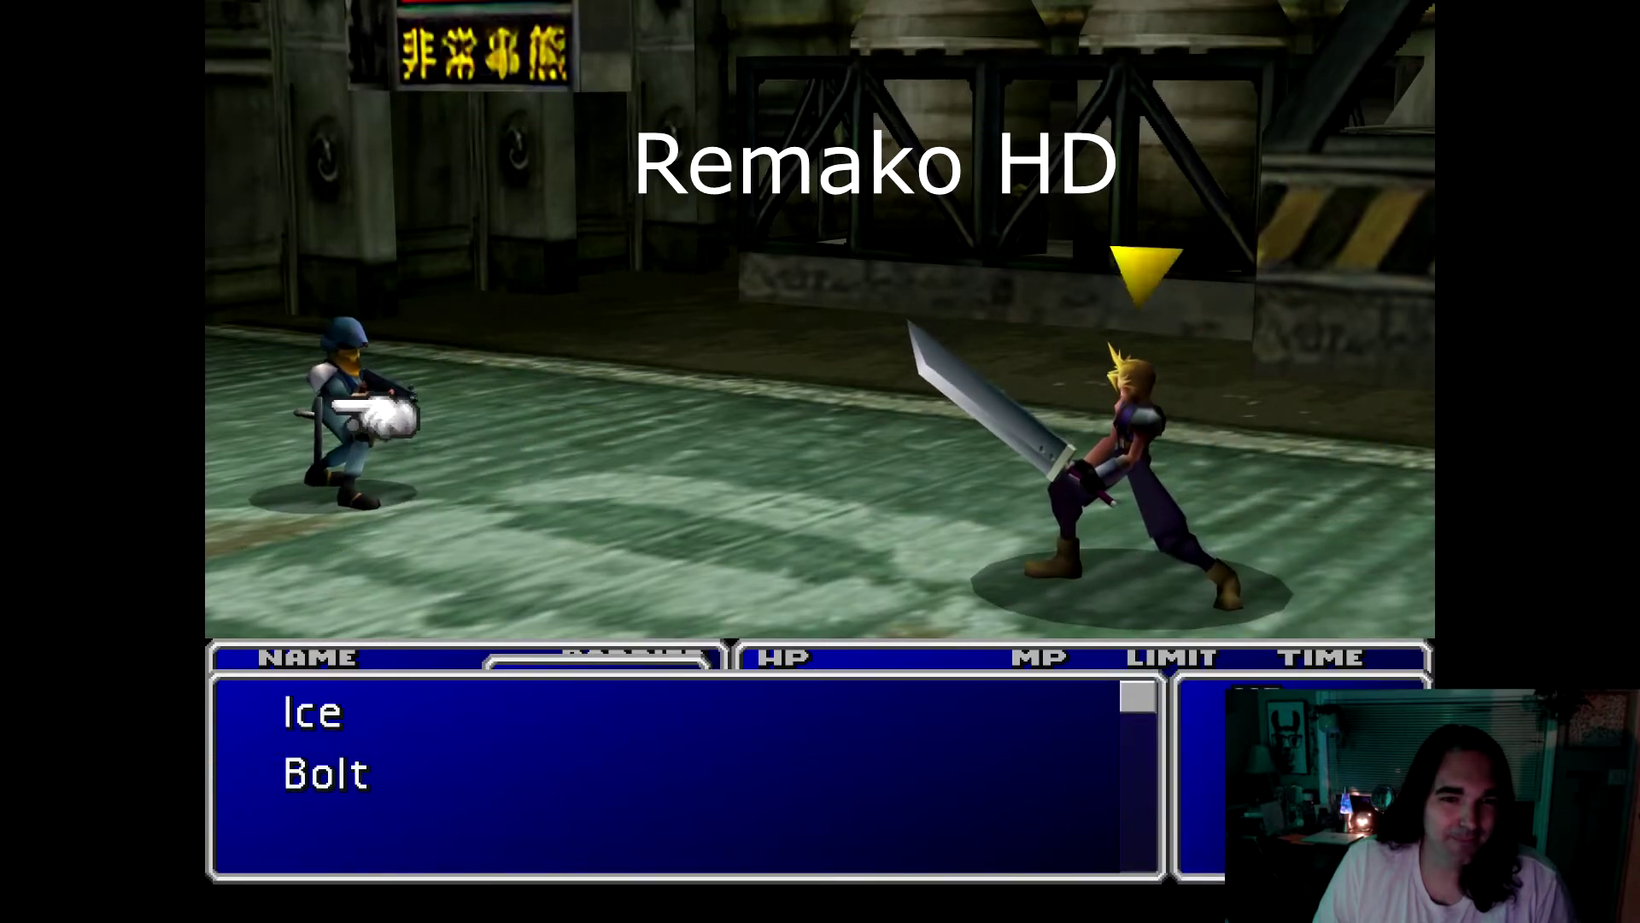
key("Return")
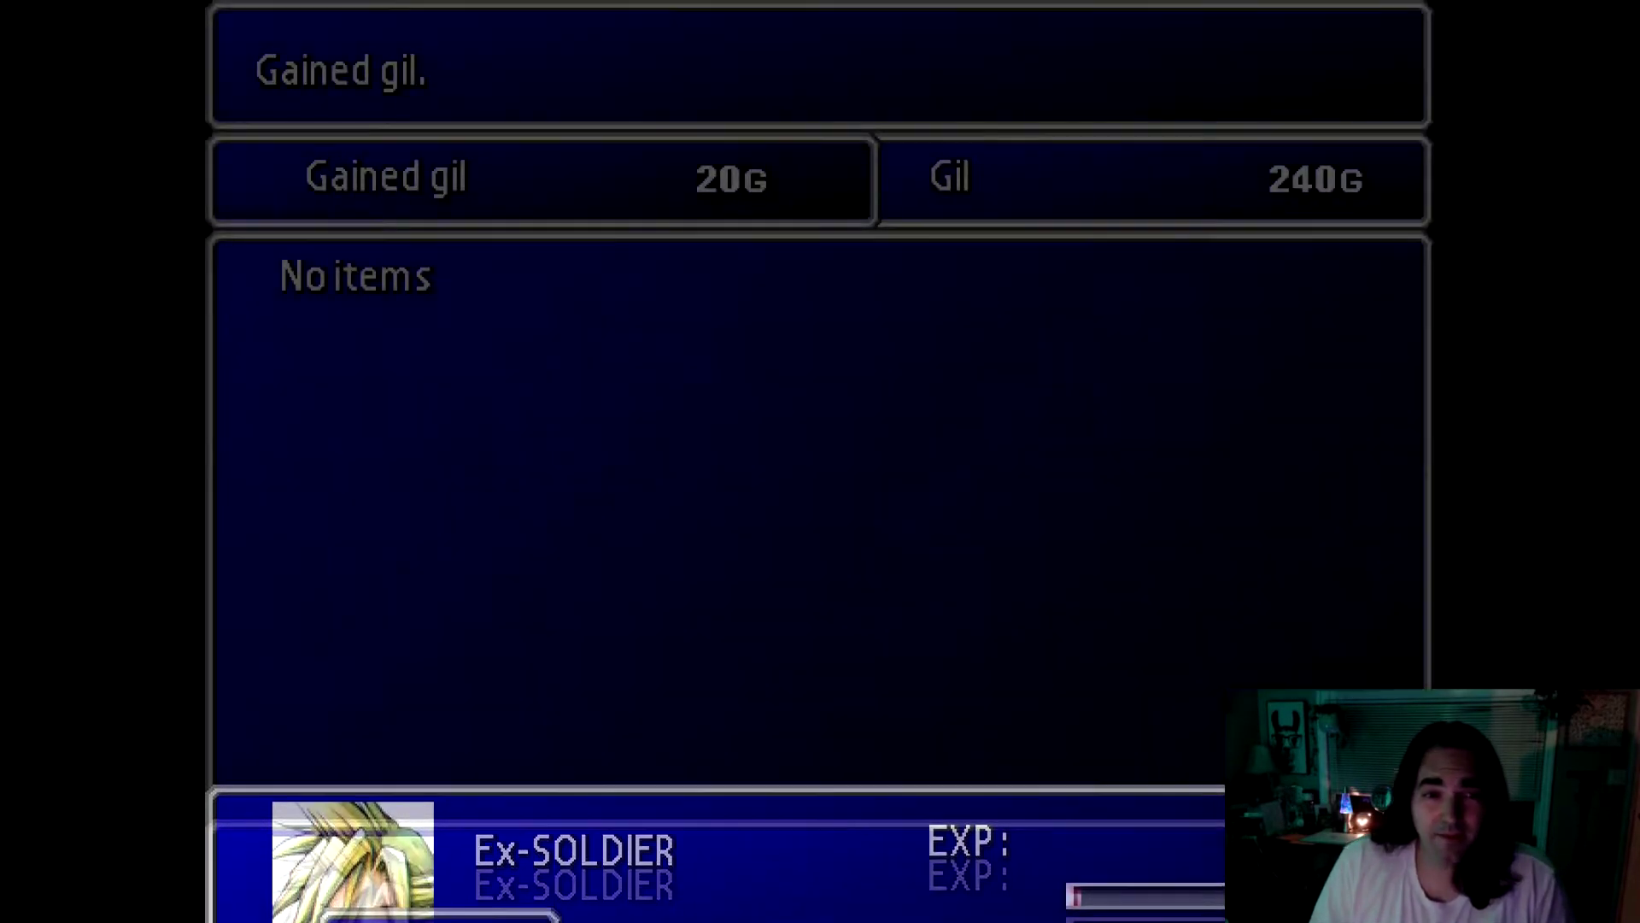
key("Return")
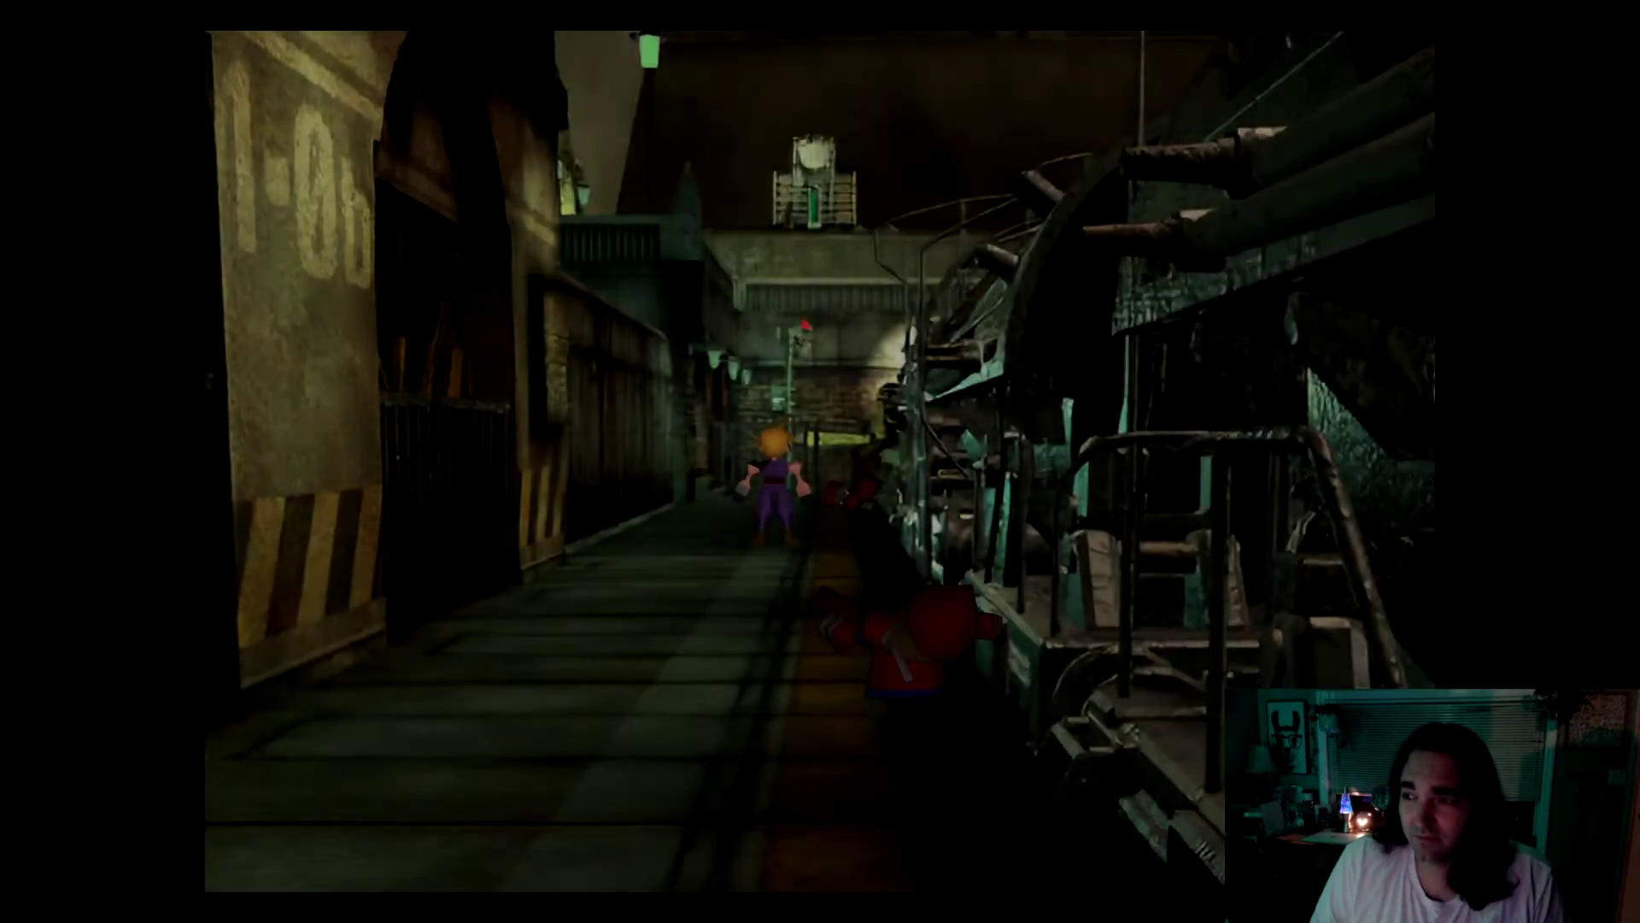